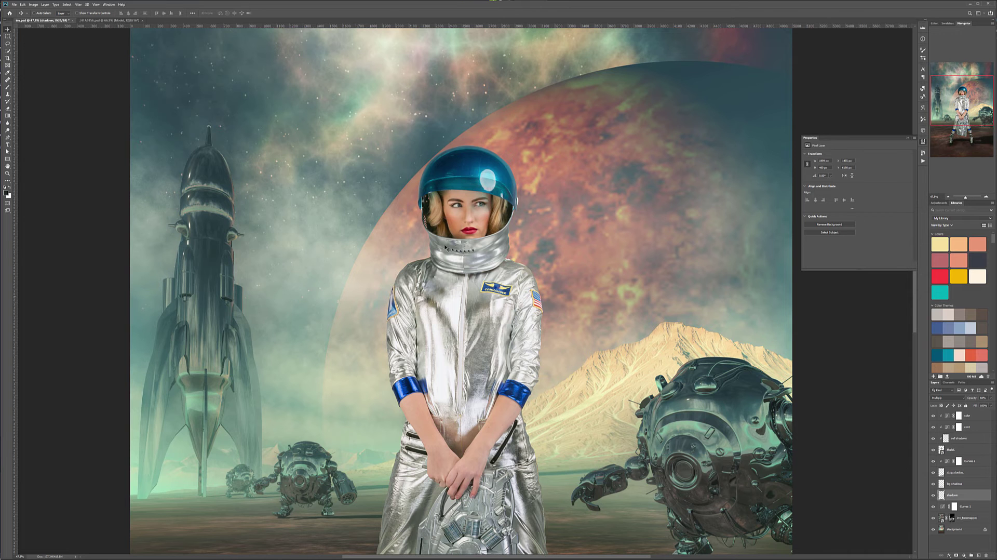
Add a new layer named retouch directly above the model layer and clip it to the model
scroll(480, 186, up, 5)
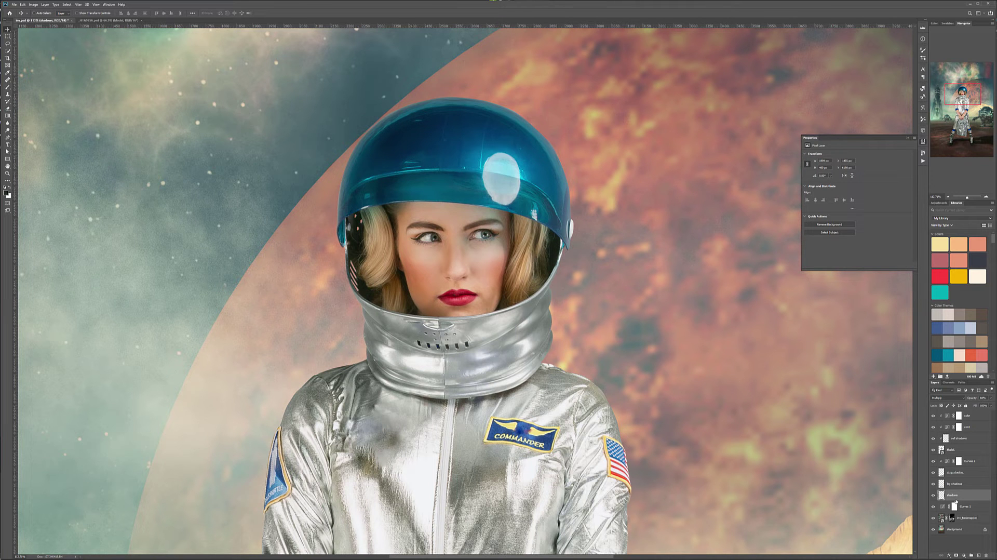
click(966, 450)
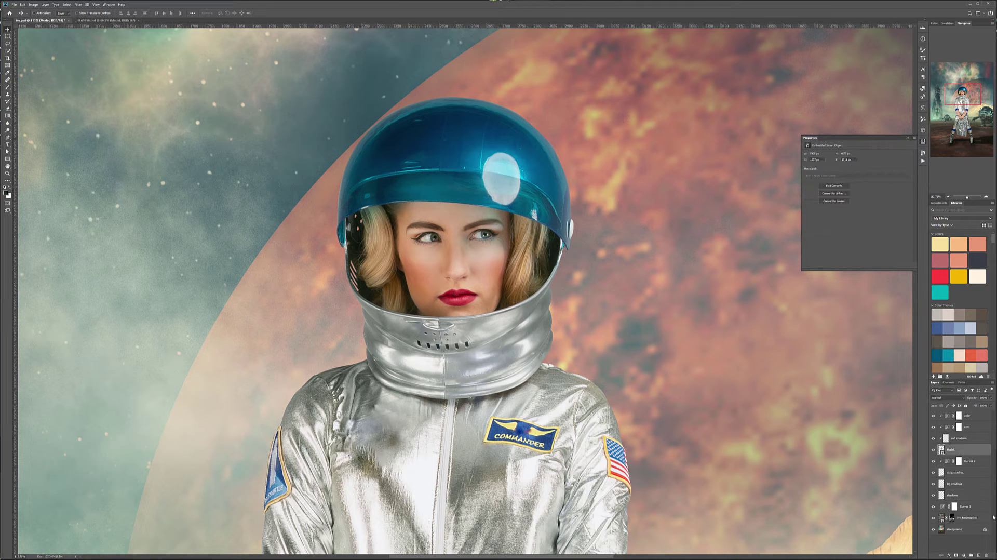
click(978, 555)
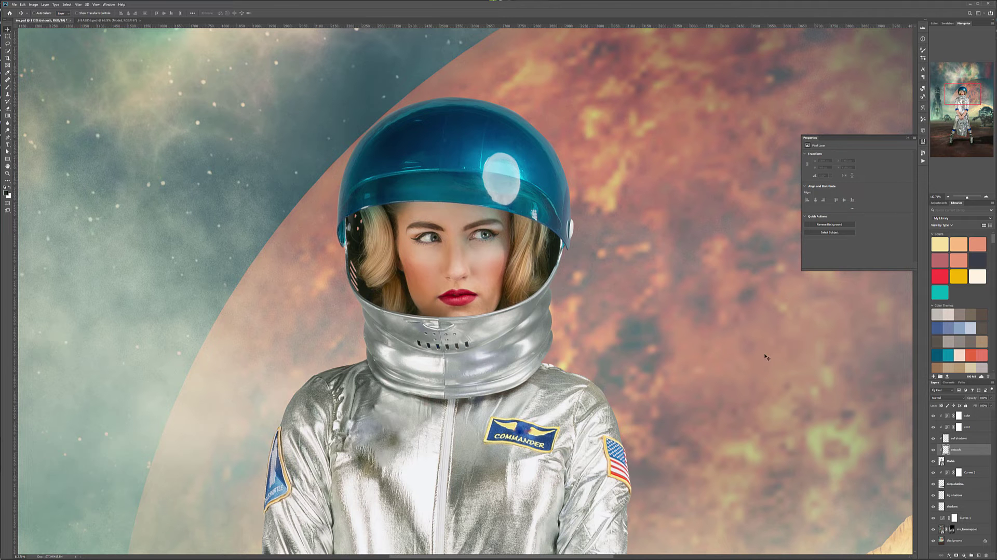
Clone the white oval helmet reflection onto the opposite side of the visor with the Clone Stamp, undoing the extra stroke over the copy
scroll(499, 170, up, 5)
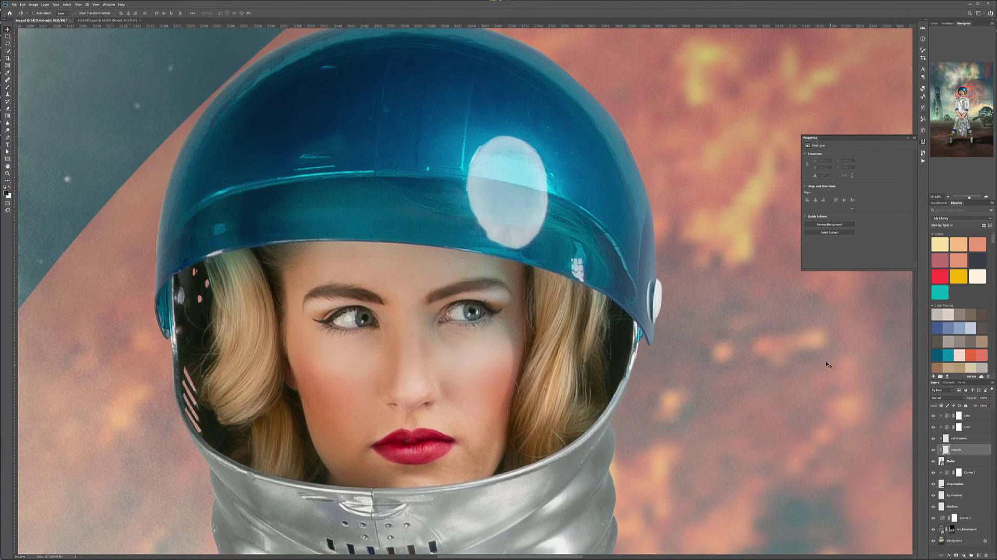
click(7, 95)
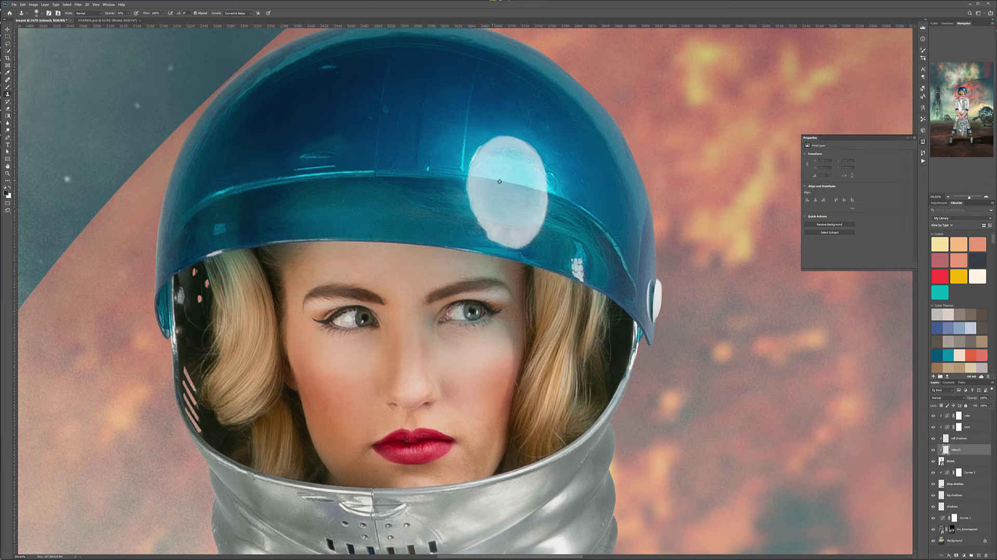
mouse_move(281, 177)
mouse_down()
mouse_move(320, 175)
mouse_move(242, 190)
mouse_move(259, 184)
mouse_move(266, 188)
mouse_move(256, 199)
mouse_move(283, 202)
mouse_move(267, 221)
mouse_move(317, 225)
mouse_move(280, 227)
mouse_move(323, 186)
mouse_move(291, 206)
mouse_move(301, 191)
mouse_move(289, 172)
mouse_move(270, 176)
mouse_move(280, 162)
mouse_move(311, 161)
mouse_move(278, 148)
mouse_move(253, 166)
mouse_move(262, 167)
mouse_move(247, 160)
mouse_move(266, 143)
mouse_move(255, 148)
mouse_move(298, 143)
mouse_move(306, 155)
mouse_move(290, 140)
mouse_move(307, 163)
mouse_move(300, 142)
mouse_move(280, 153)
mouse_move(281, 170)
mouse_move(285, 153)
mouse_move(274, 157)
mouse_move(271, 144)
mouse_move(243, 179)
mouse_move(242, 170)
mouse_move(260, 186)
mouse_move(275, 171)
mouse_move(284, 187)
mouse_move(259, 200)
mouse_move(273, 216)
mouse_move(253, 197)
mouse_move(262, 220)
mouse_move(306, 218)
mouse_move(293, 197)
mouse_move(283, 231)
mouse_move(316, 225)
mouse_move(318, 188)
mouse_move(301, 148)
mouse_move(314, 160)
mouse_move(275, 161)
mouse_move(305, 170)
mouse_move(300, 151)
mouse_move(248, 167)
mouse_up()
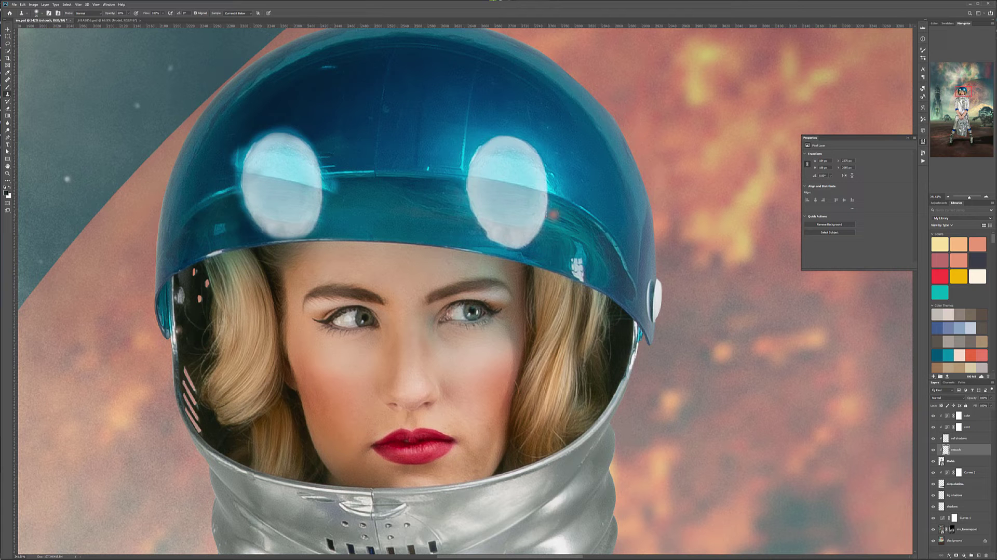
mouse_move(274, 176)
mouse_down()
mouse_move(310, 188)
mouse_move(278, 176)
mouse_move(248, 179)
mouse_move(264, 171)
mouse_move(318, 181)
mouse_up()
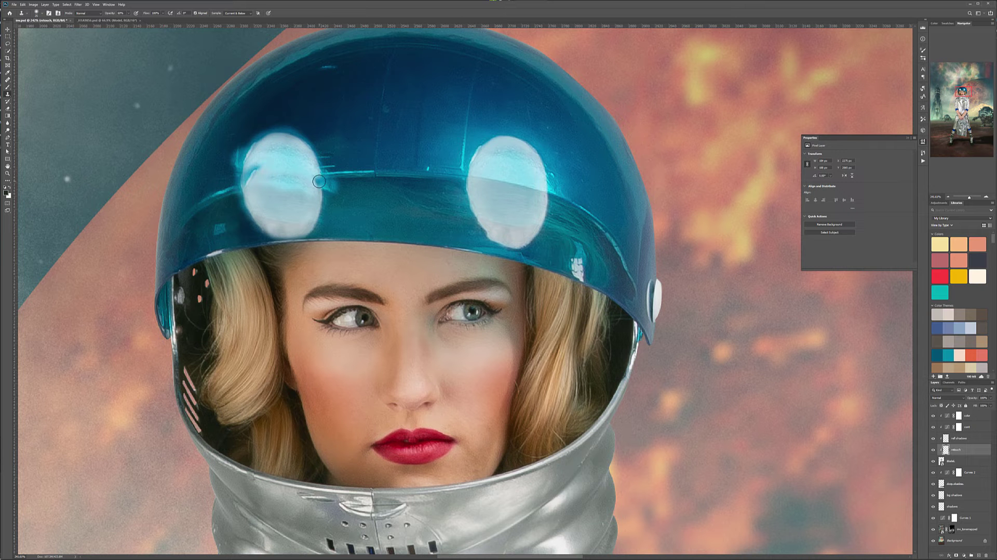
key(ctrl+z)
Move and rotate the cloned reflection with Free Transform so that it tilts along the helmet's curve
scroll(349, 188, down, 5)
scroll(348, 189, up, 5)
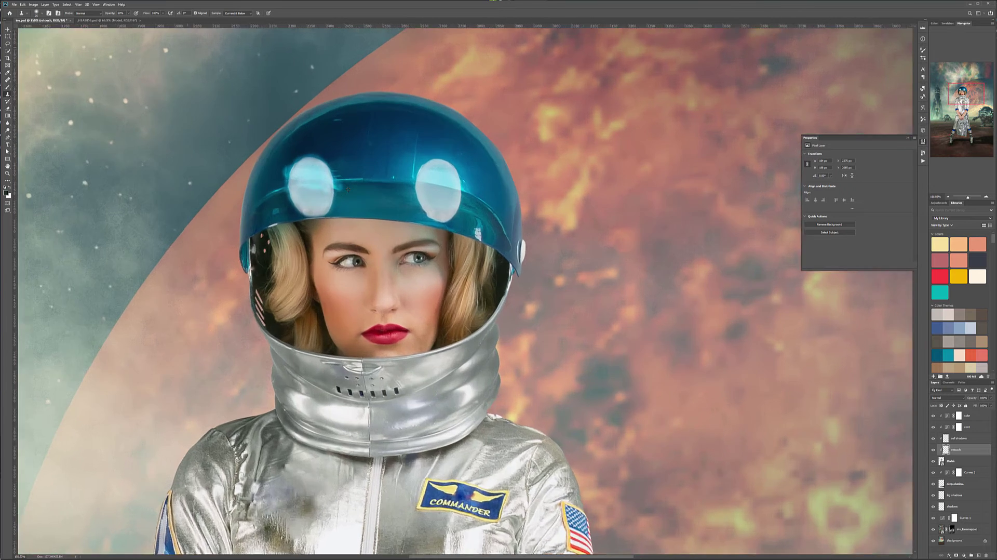
click(7, 29)
drag(245, 176, 245, 168)
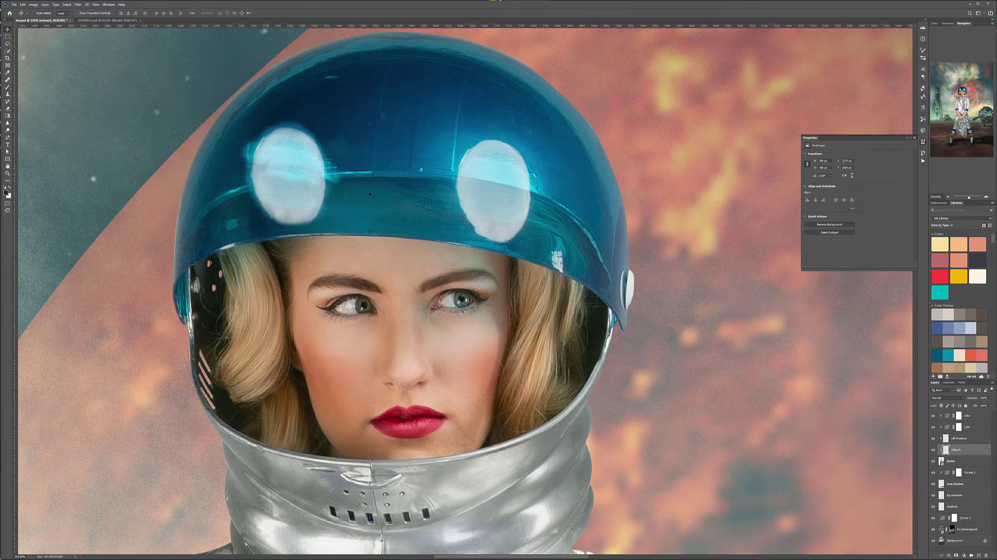
key(ctrl+t)
drag(355, 110, 322, 94)
drag(306, 147, 310, 156)
drag(328, 92, 332, 94)
drag(297, 187, 294, 182)
key(Return)
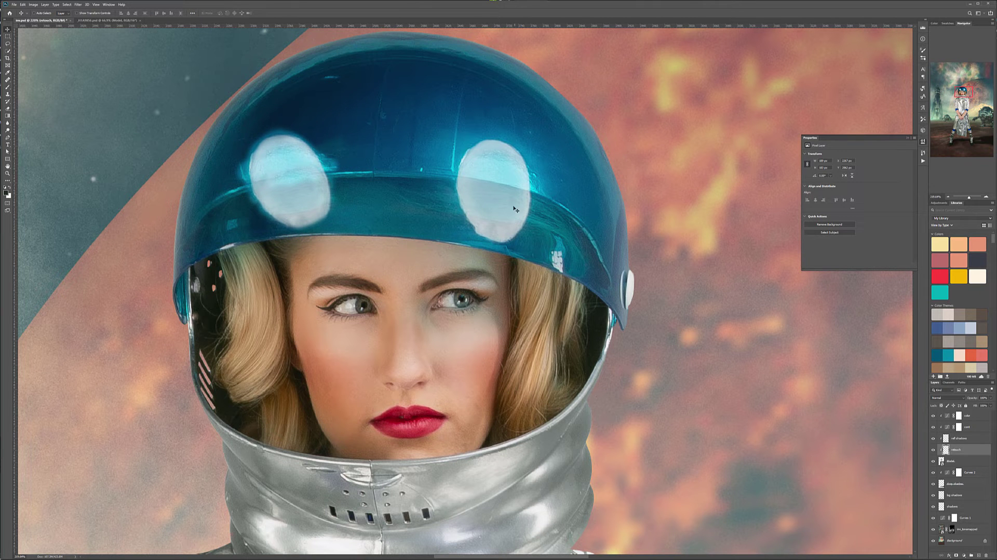
Rotate the cloned reflection clockwise with Free Transform so that it stands nearly upright on the helmet
key(ctrl+0)
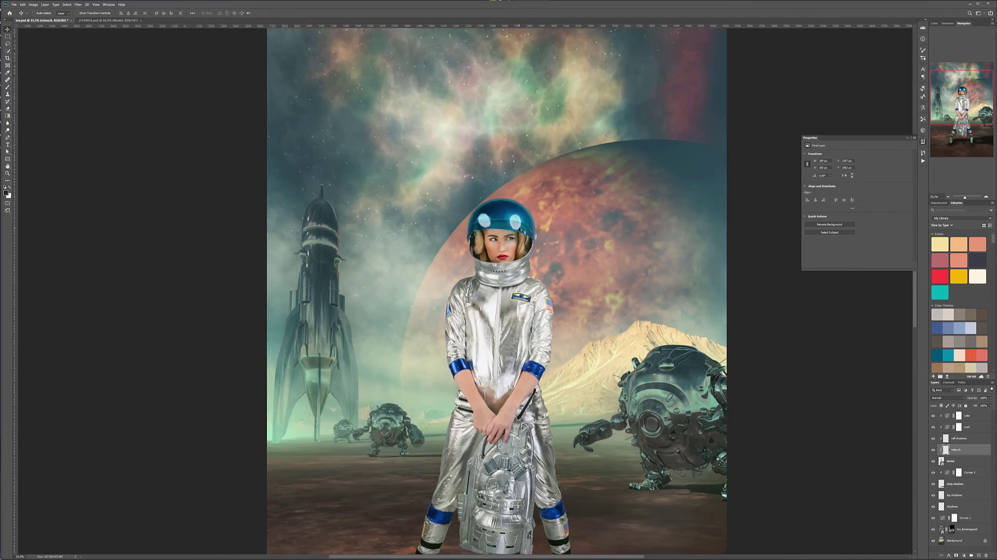
scroll(453, 178, up, 5)
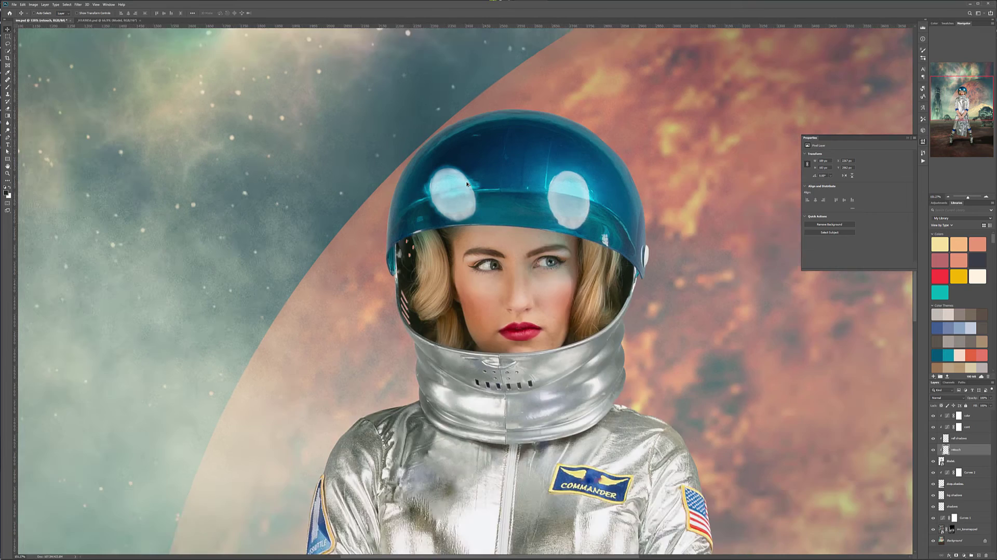
key(ctrl+t)
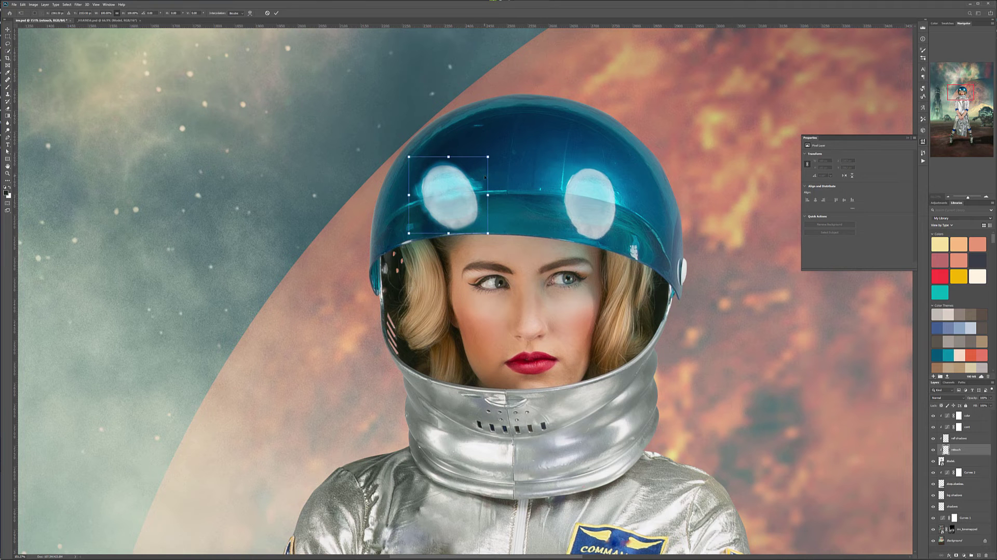
drag(492, 156, 496, 177)
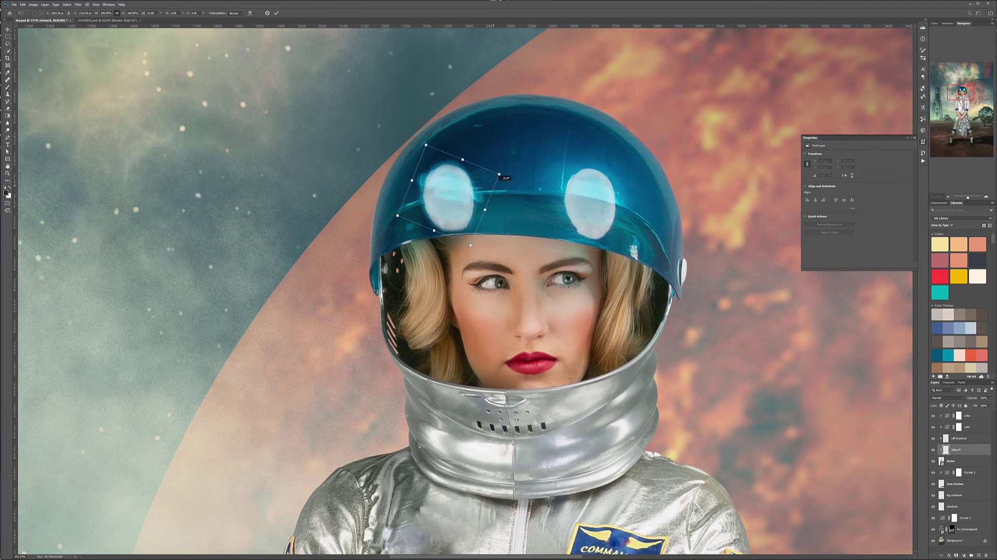
key(Return)
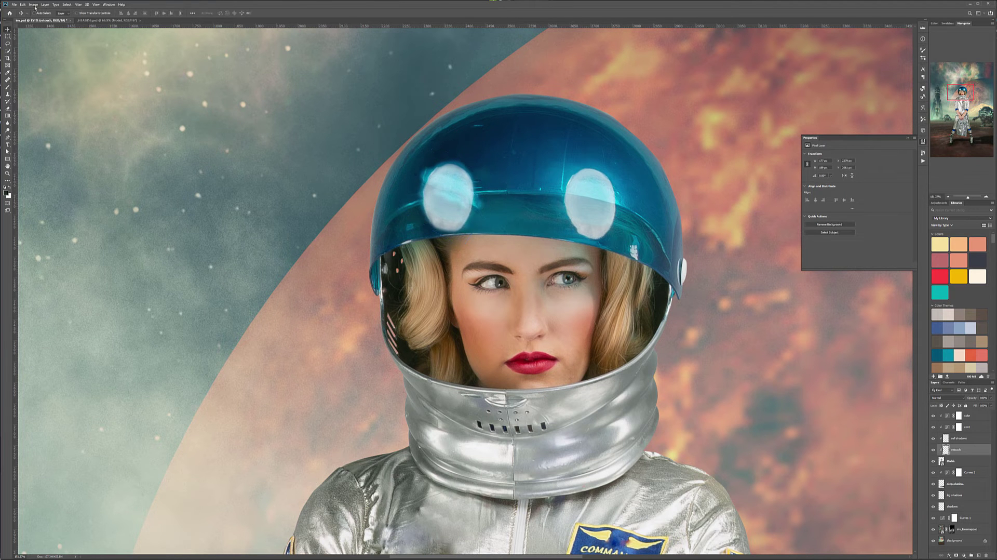
Flip the cloned reflection horizontally, shift it slightly outward and rotate it a little clockwise to mirror the original
click(23, 5)
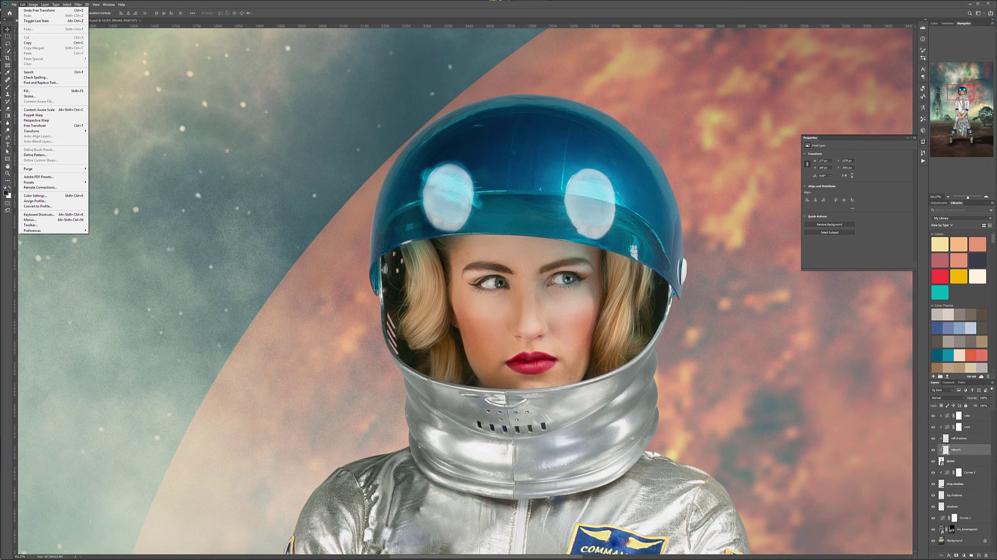
click(97, 53)
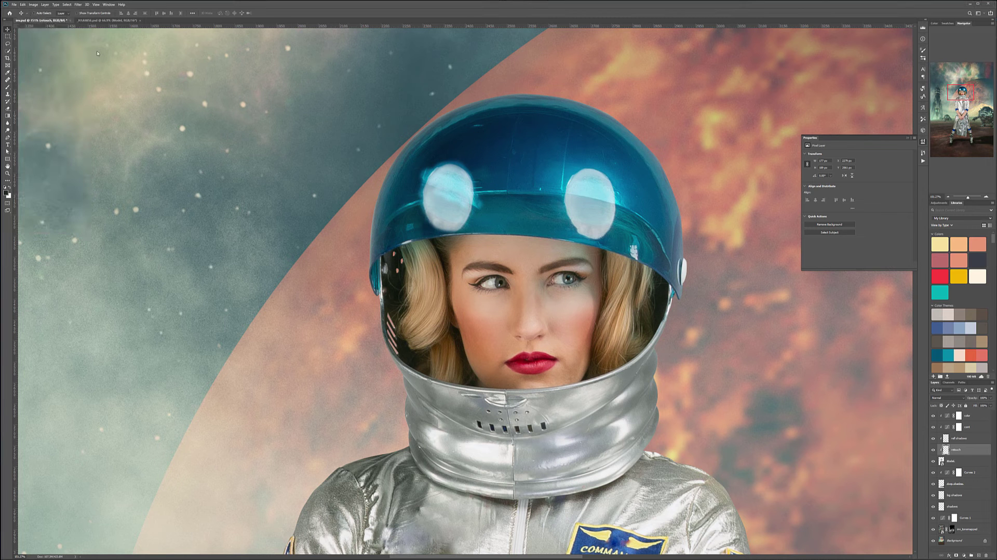
click(24, 6)
mouse_move(52, 131)
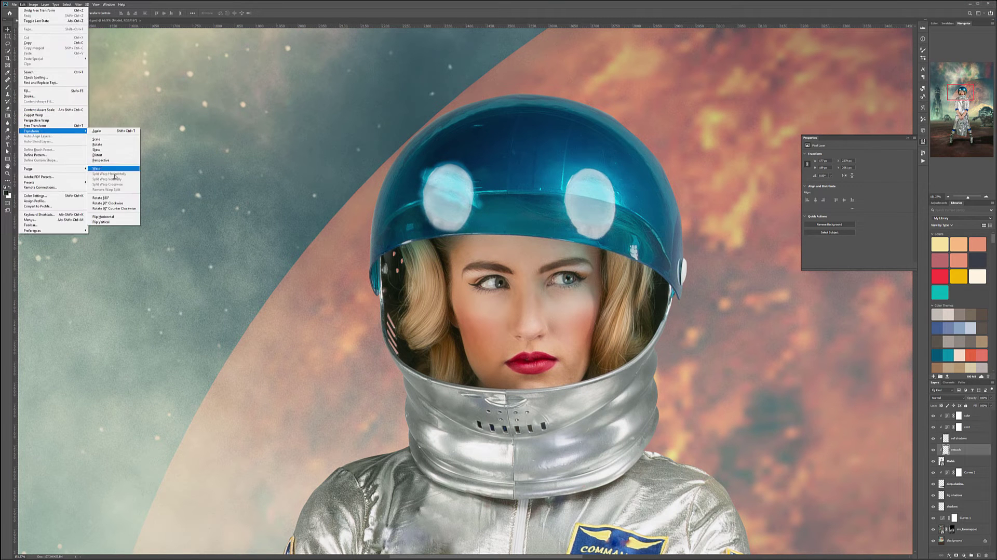
click(102, 216)
drag(467, 202, 455, 202)
key(ctrl+t)
drag(486, 149, 494, 159)
drag(451, 189, 455, 187)
key(Return)
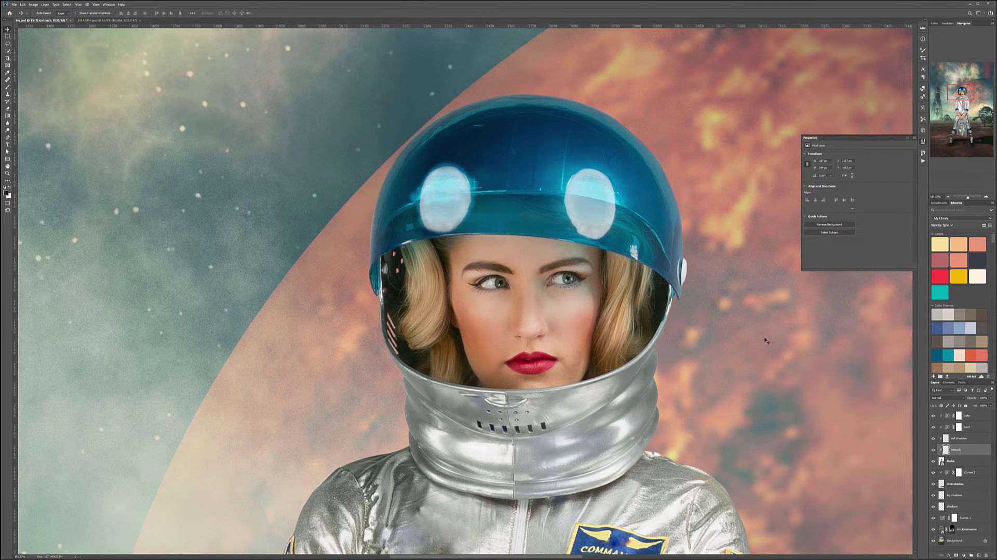
Hide the retouch layer and add a new layer clipped directly above the model layer
click(933, 450)
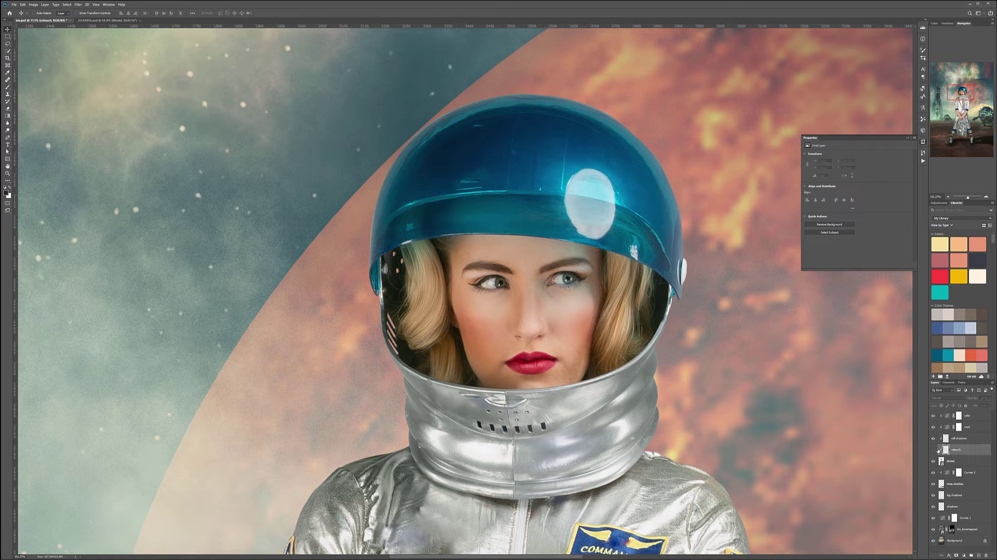
click(967, 461)
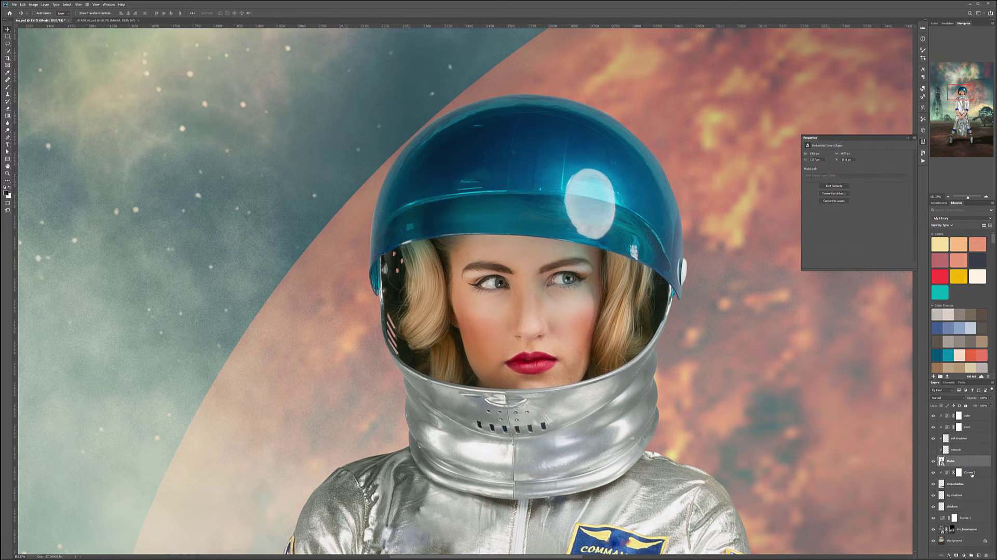
click(978, 555)
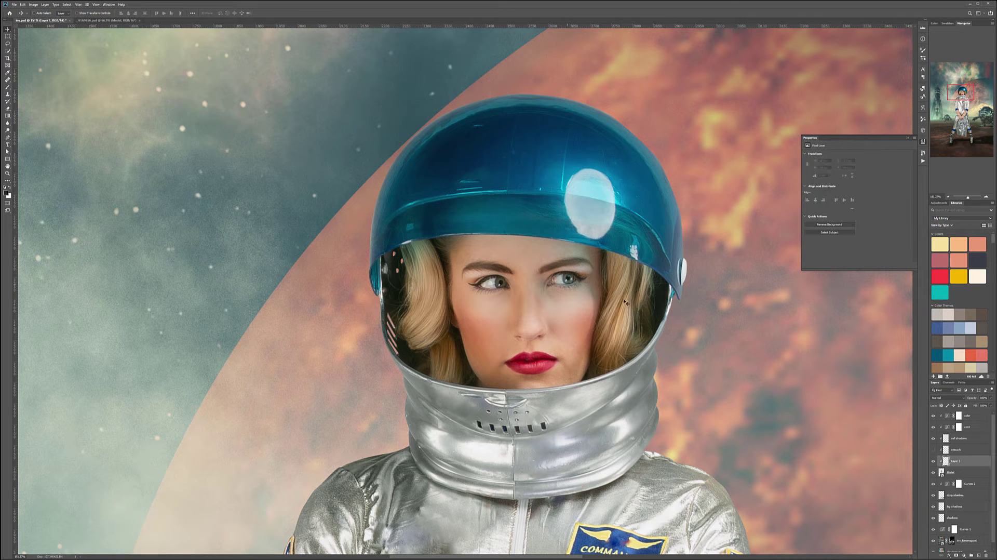
Clone blue helmet texture over the original white oval reflection and lower the opacity of the layer holding it
click(7, 94)
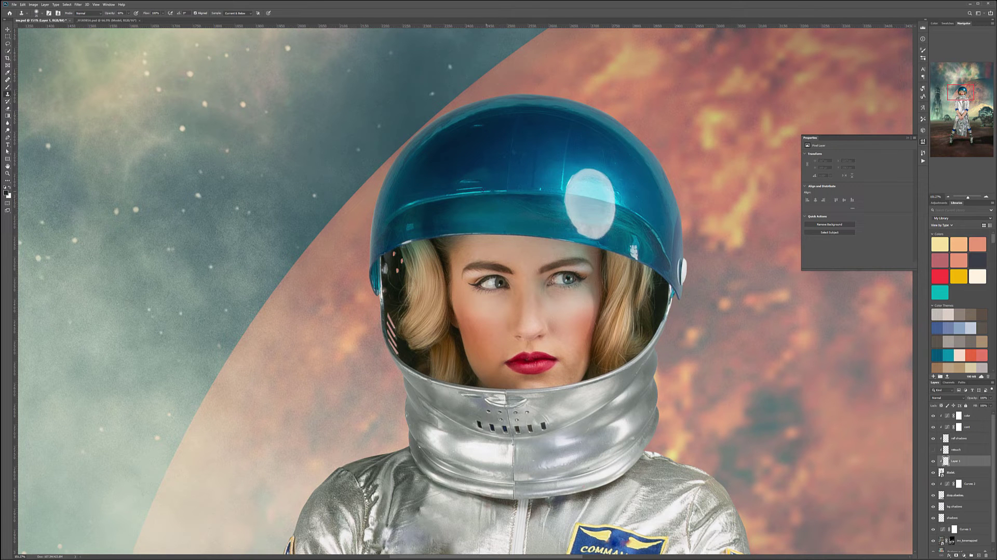
mouse_move(596, 199)
mouse_down()
mouse_move(568, 196)
mouse_move(617, 205)
mouse_move(569, 188)
mouse_move(604, 190)
mouse_move(572, 180)
mouse_move(596, 178)
mouse_move(583, 177)
mouse_move(590, 170)
mouse_move(611, 189)
mouse_move(582, 177)
mouse_move(613, 198)
mouse_move(604, 208)
mouse_move(567, 203)
mouse_move(592, 211)
mouse_move(574, 223)
mouse_move(602, 234)
mouse_move(611, 211)
mouse_move(597, 236)
mouse_move(583, 233)
mouse_move(605, 235)
mouse_move(572, 229)
mouse_move(599, 231)
mouse_move(569, 215)
mouse_move(604, 227)
mouse_move(517, 224)
mouse_move(592, 211)
mouse_move(615, 207)
mouse_up()
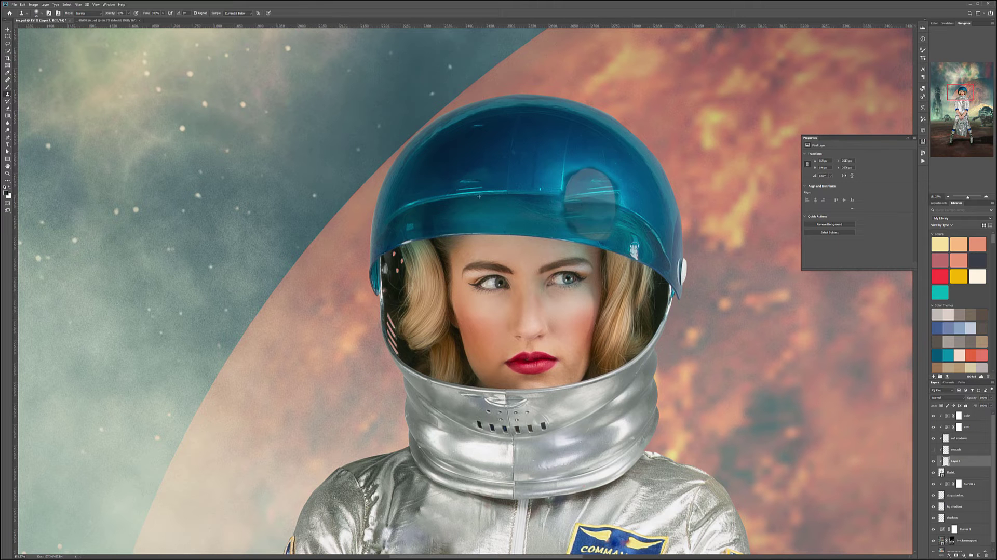
click(691, 261)
click(989, 398)
drag(976, 404, 980, 406)
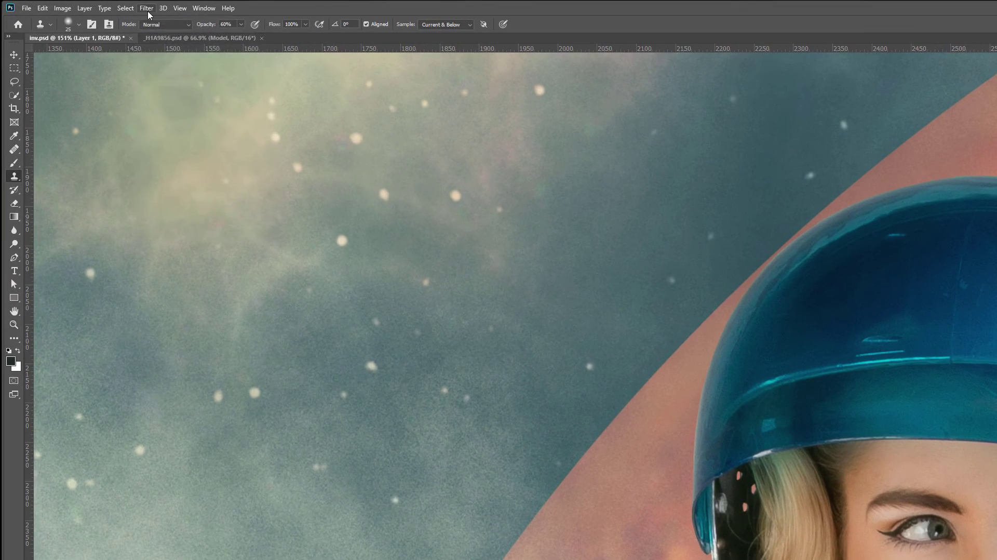
Apply a Gaussian Blur with a small radius to the cloned patch layer
click(116, 6)
mouse_move(187, 125)
click(303, 163)
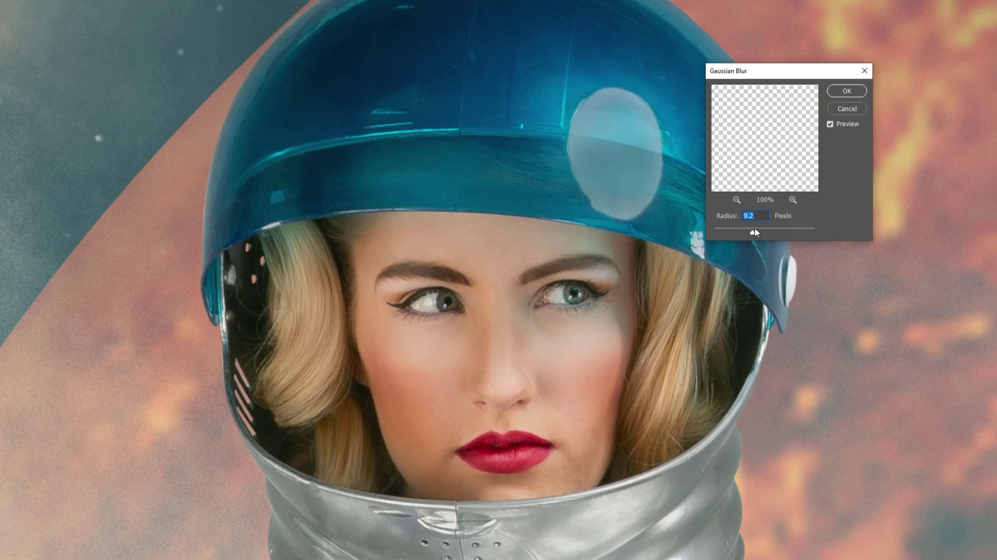
drag(753, 232, 742, 231)
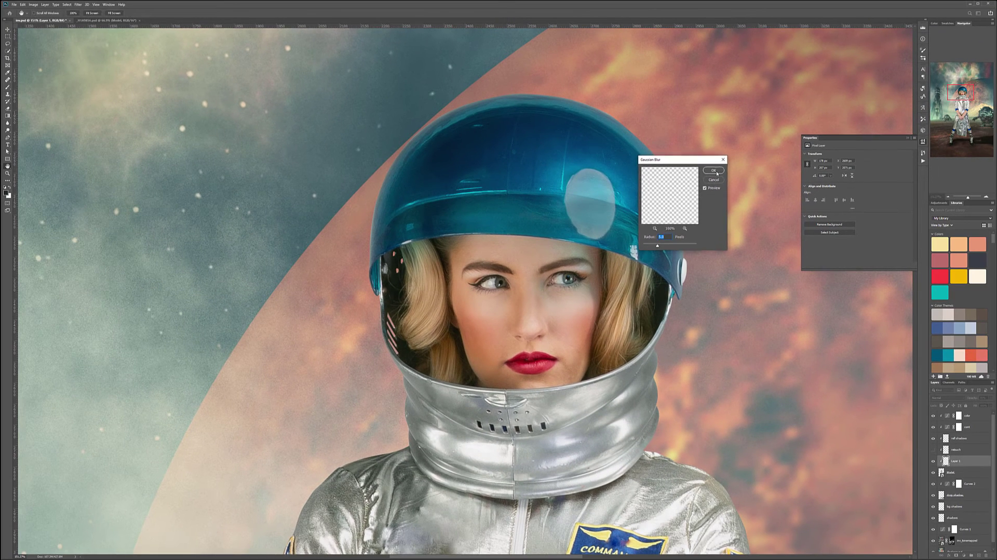
click(728, 162)
Compare the helmet with and without the cloned patch, delete that layer and add a new empty one clipped above the model layer
click(932, 460)
click(932, 461)
scroll(592, 169, up, 8)
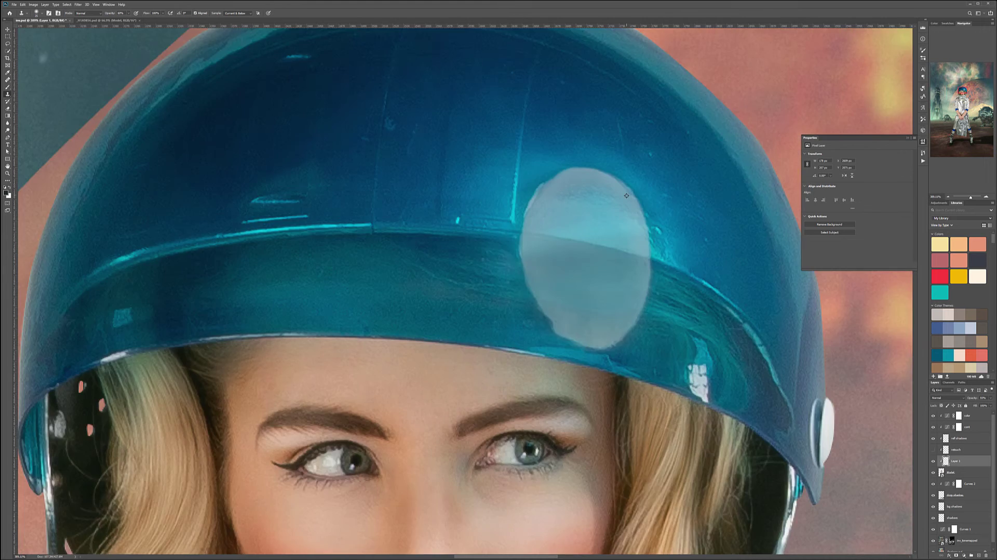
scroll(624, 198, down, 2)
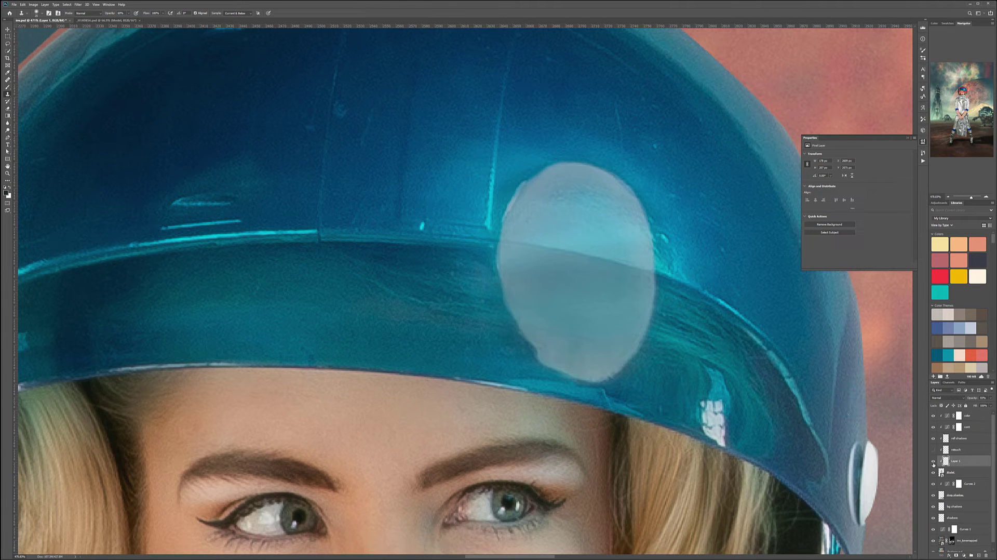
drag(949, 462, 985, 555)
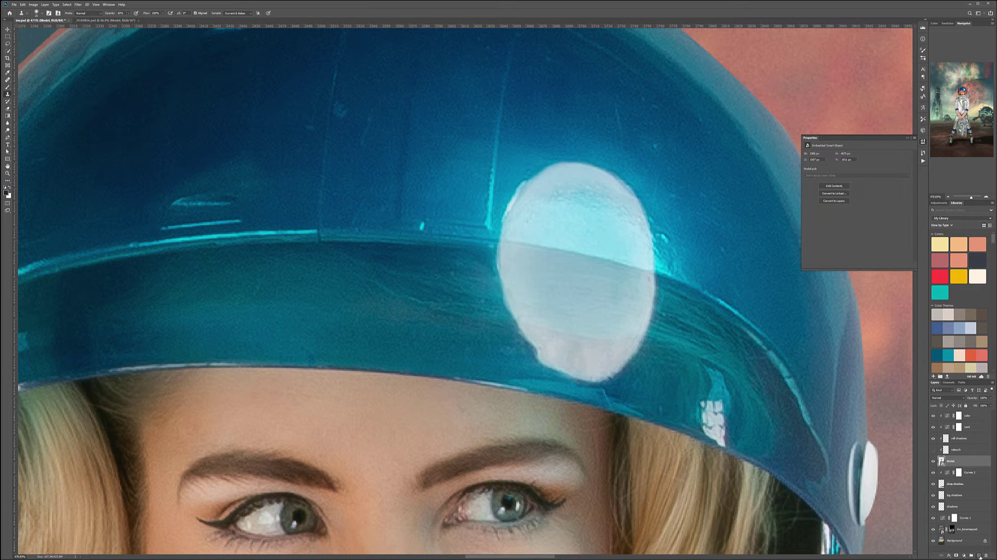
click(979, 554)
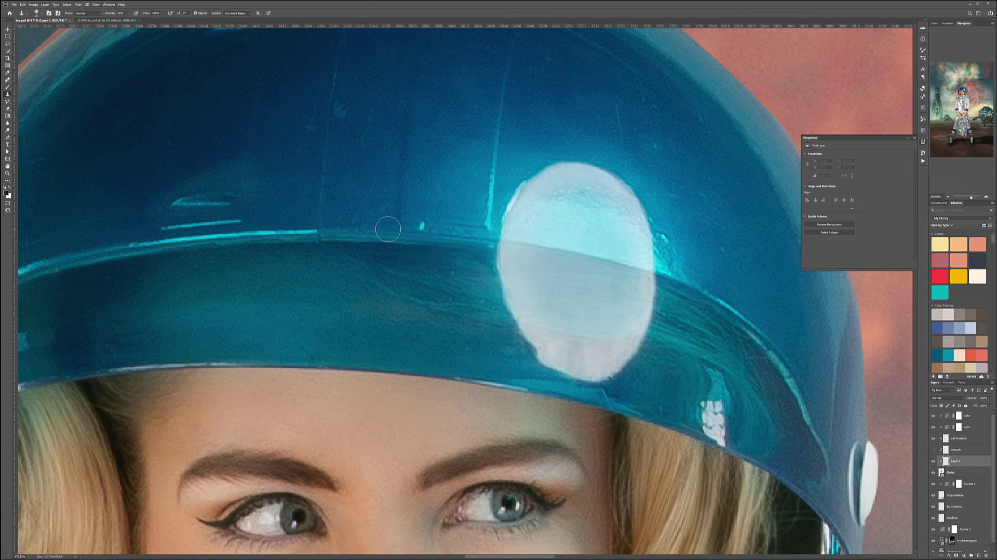
Set the Clone Stamp opacity to 100% and clone dark blue helmet texture over the left edge of the white reflection
key(0)
alt+click(356, 233)
mouse_move(483, 244)
mouse_down()
mouse_move(517, 247)
mouse_move(506, 241)
mouse_move(519, 244)
mouse_move(511, 214)
mouse_move(530, 199)
mouse_up()
click(521, 246)
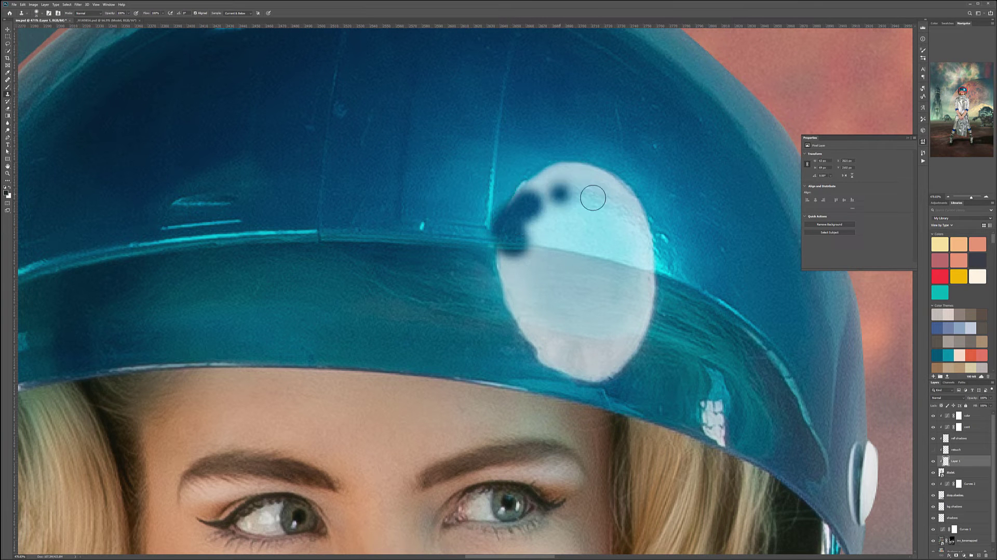
Clone the visor rim line into the white oval reflection from its left and right edges with the Clone Stamp
click(503, 244)
mouse_move(501, 242)
mouse_down()
mouse_move(519, 244)
mouse_move(462, 238)
mouse_up()
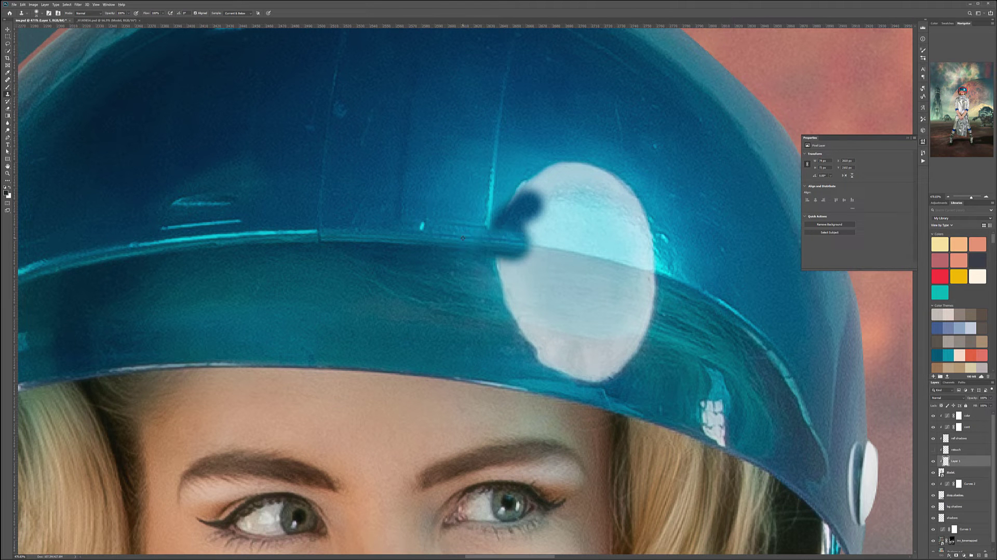
drag(521, 245, 559, 252)
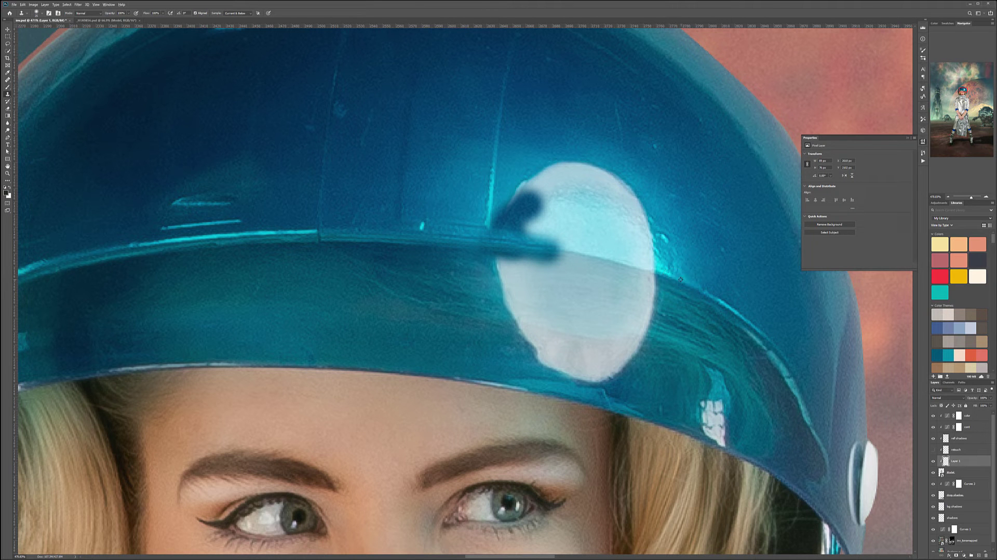
mouse_move(653, 271)
mouse_down()
mouse_move(665, 276)
mouse_move(600, 256)
mouse_up()
click(640, 269)
alt+click(672, 279)
alt+click(665, 275)
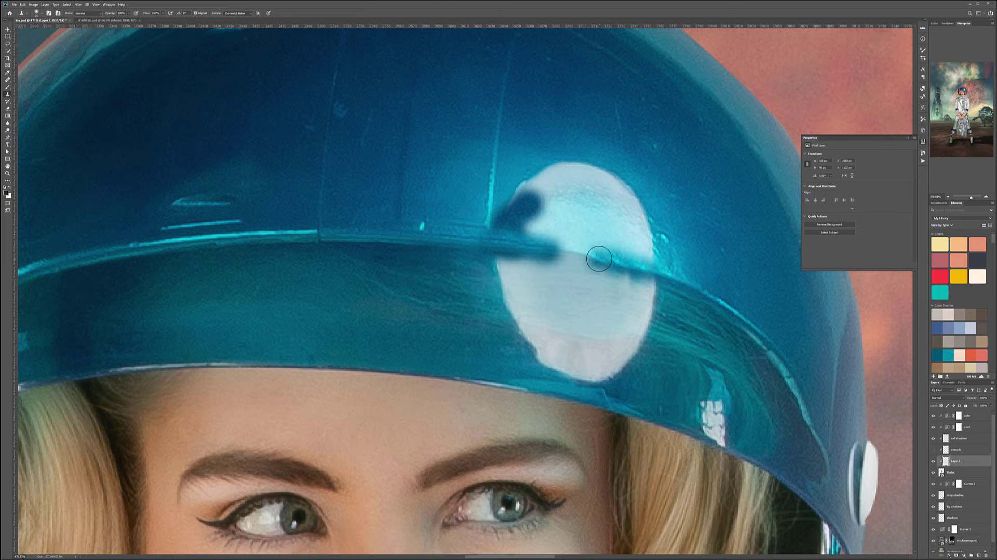
Bridge the remaining gap in the rim line across the middle of the reflection with cloned rim texture
click(527, 248)
click(571, 251)
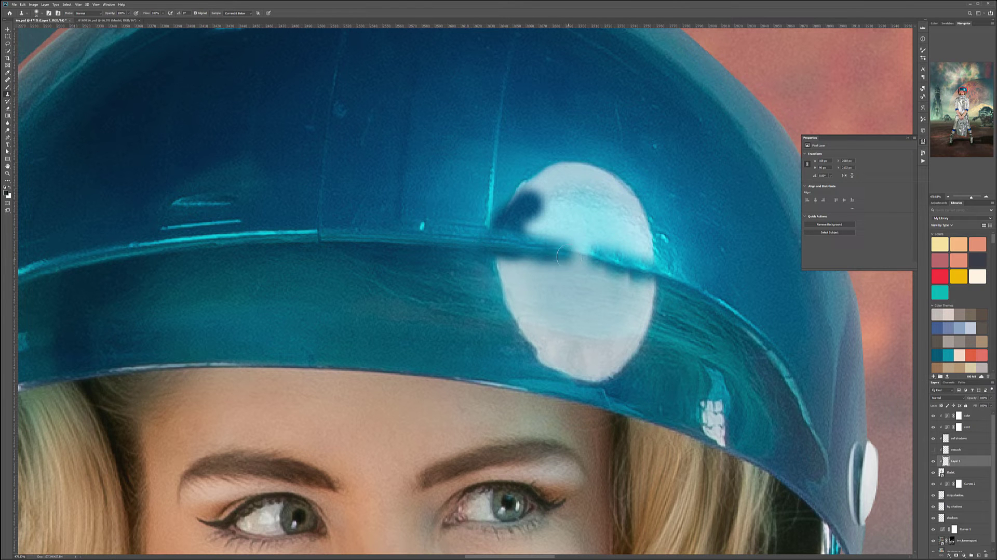
click(586, 254)
click(598, 259)
click(760, 319)
key(ctrl+z)
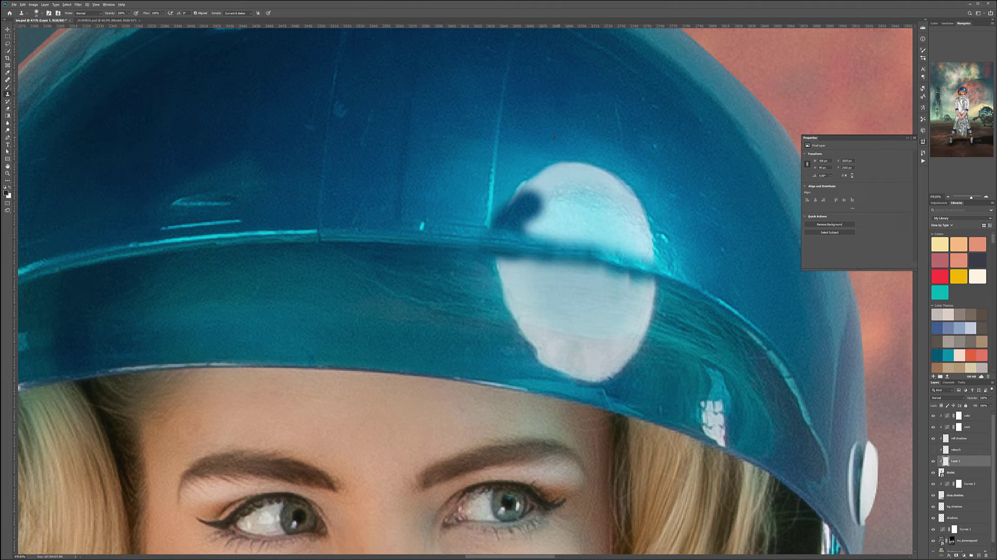
Clone blue helmet texture over the upper left and top edge of the white reflection
click(527, 166)
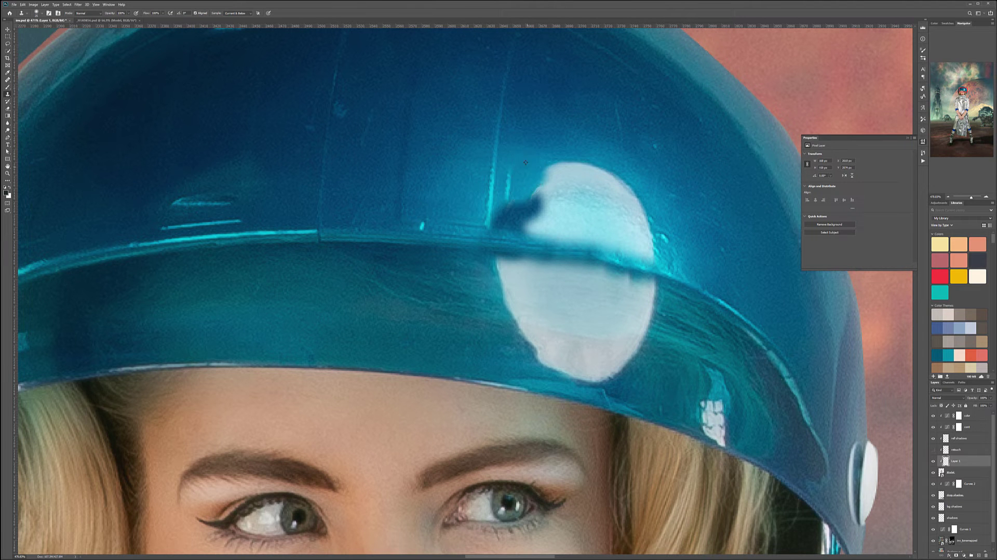
drag(509, 165, 507, 193)
alt+click(522, 163)
mouse_move(553, 171)
mouse_down()
mouse_move(546, 184)
mouse_move(559, 173)
mouse_move(592, 178)
mouse_up()
alt+click(537, 173)
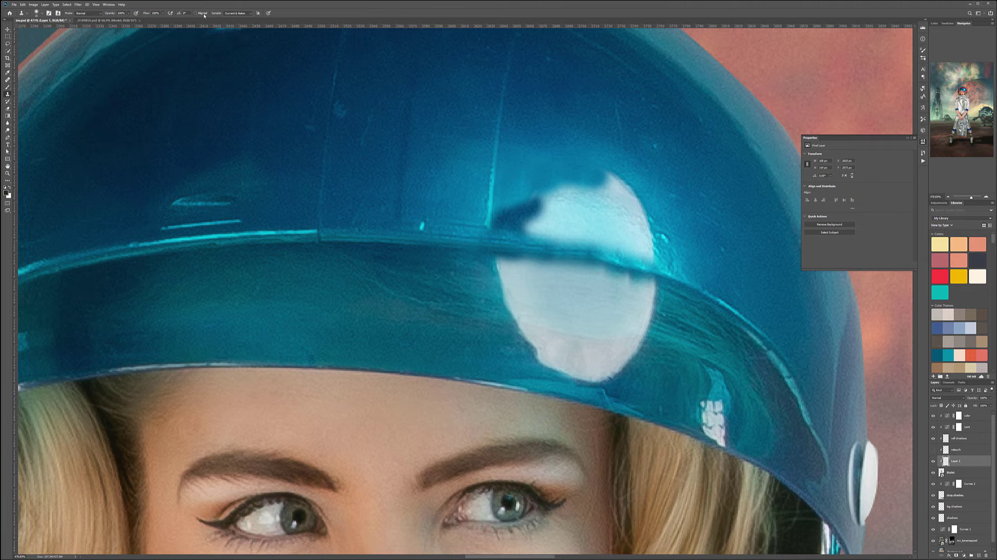
Cover the rest of the reflection above the rim line with blue texture sampled next to it
alt+click(513, 175)
mouse_move(567, 201)
mouse_down()
mouse_move(538, 208)
mouse_move(555, 198)
mouse_move(539, 170)
mouse_move(557, 207)
mouse_move(551, 200)
mouse_move(563, 191)
mouse_move(589, 186)
mouse_move(556, 198)
mouse_move(596, 198)
mouse_move(604, 184)
mouse_move(626, 193)
mouse_move(621, 183)
mouse_move(644, 234)
mouse_move(611, 210)
mouse_move(597, 224)
mouse_move(620, 214)
mouse_up()
key(ctrl+z)
alt+click(540, 170)
alt+click(530, 195)
mouse_move(540, 216)
mouse_down()
mouse_move(504, 220)
mouse_move(544, 219)
mouse_move(535, 192)
mouse_move(563, 193)
mouse_move(555, 216)
mouse_move(534, 229)
mouse_move(578, 225)
mouse_move(574, 213)
mouse_move(575, 224)
mouse_move(544, 234)
mouse_move(615, 230)
mouse_move(654, 254)
mouse_move(651, 234)
mouse_move(658, 252)
mouse_move(704, 275)
mouse_move(672, 225)
mouse_move(674, 245)
mouse_move(656, 259)
mouse_up()
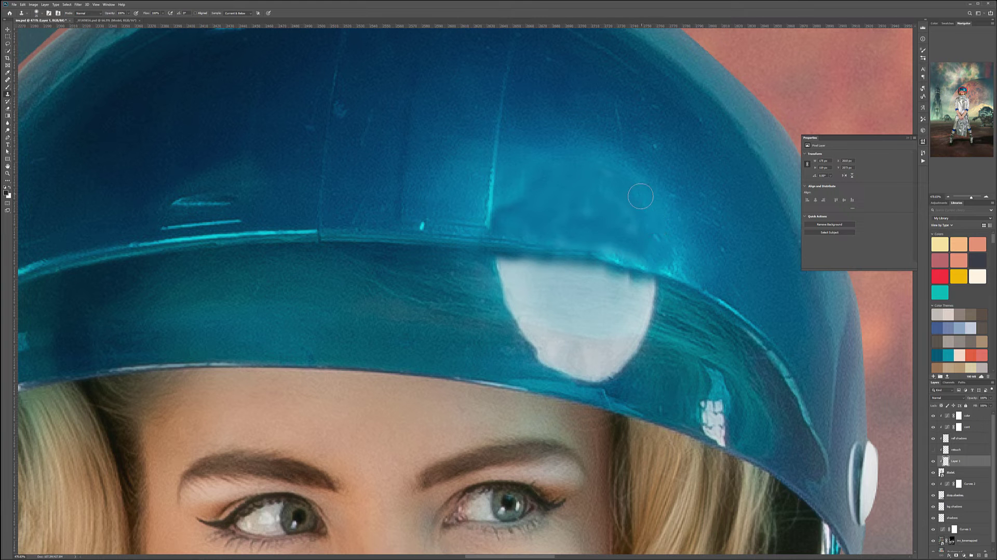
Even out the blotchy cloned area above the rim line with fresh samples of the lighter blue glow
drag(630, 173, 615, 175)
click(721, 237)
alt+click(637, 175)
mouse_move(534, 174)
mouse_down()
mouse_move(589, 180)
mouse_move(515, 187)
mouse_move(502, 158)
mouse_move(473, 201)
mouse_move(472, 193)
mouse_move(530, 198)
mouse_move(505, 216)
mouse_move(526, 191)
mouse_move(498, 219)
mouse_move(524, 223)
mouse_up()
mouse_move(553, 215)
mouse_down()
mouse_move(565, 225)
mouse_move(561, 207)
mouse_move(587, 218)
mouse_move(583, 231)
mouse_up()
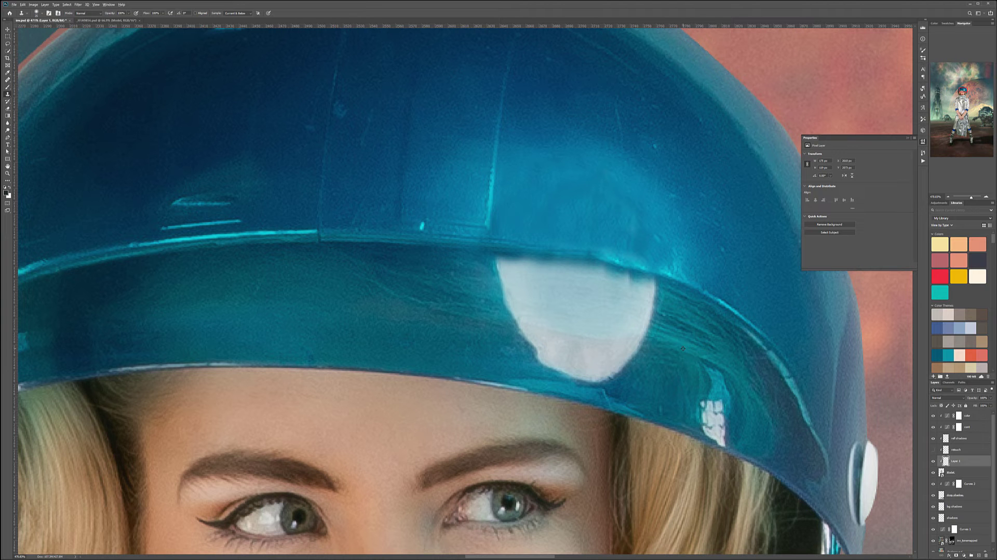
Clone the streaked teal visor texture over the right and central part of the reflection below the rim
mouse_move(642, 334)
mouse_down()
mouse_move(624, 326)
mouse_move(648, 329)
mouse_move(639, 294)
mouse_move(654, 297)
mouse_move(602, 285)
mouse_move(629, 295)
mouse_move(632, 312)
mouse_move(615, 323)
mouse_move(651, 343)
mouse_move(614, 330)
mouse_move(632, 344)
mouse_move(614, 367)
mouse_move(583, 366)
mouse_move(599, 357)
mouse_move(617, 315)
mouse_move(613, 286)
mouse_move(584, 271)
mouse_up()
mouse_move(596, 338)
mouse_down()
mouse_move(568, 320)
mouse_move(595, 313)
mouse_move(569, 291)
mouse_move(575, 277)
mouse_move(555, 273)
mouse_move(572, 275)
mouse_move(646, 354)
mouse_move(635, 369)
mouse_move(638, 292)
mouse_move(637, 346)
mouse_move(614, 282)
mouse_move(563, 266)
mouse_up()
alt+click(622, 297)
alt+click(638, 337)
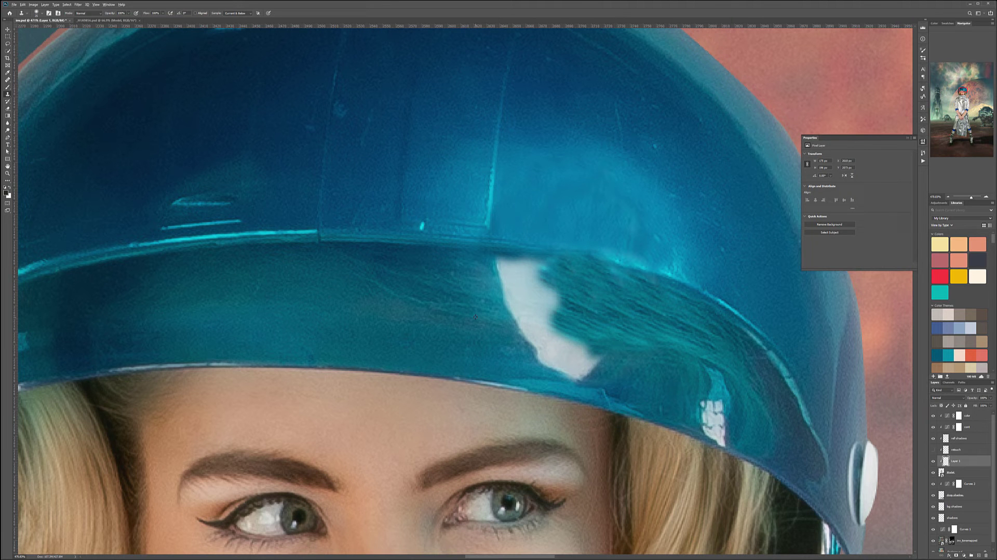
Clone visor texture over the remaining white strip and bright spot at the reflection's lower left
mouse_move(512, 327)
mouse_down()
mouse_move(543, 332)
mouse_move(501, 278)
mouse_move(532, 270)
mouse_move(491, 266)
mouse_move(510, 283)
mouse_move(504, 263)
mouse_move(540, 302)
mouse_move(550, 290)
mouse_move(581, 329)
mouse_move(558, 343)
mouse_move(581, 349)
mouse_move(532, 343)
mouse_move(568, 366)
mouse_move(610, 369)
mouse_up()
alt+click(467, 249)
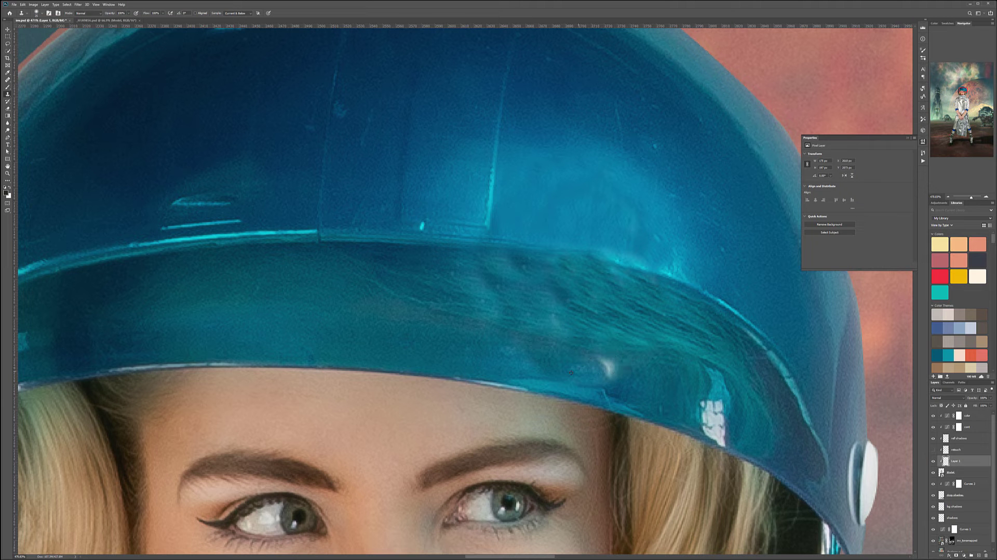
click(608, 369)
Check the helmet in the full composite and clone over the repeated dark blotches in the middle of the visor
scroll(597, 335, down, 5)
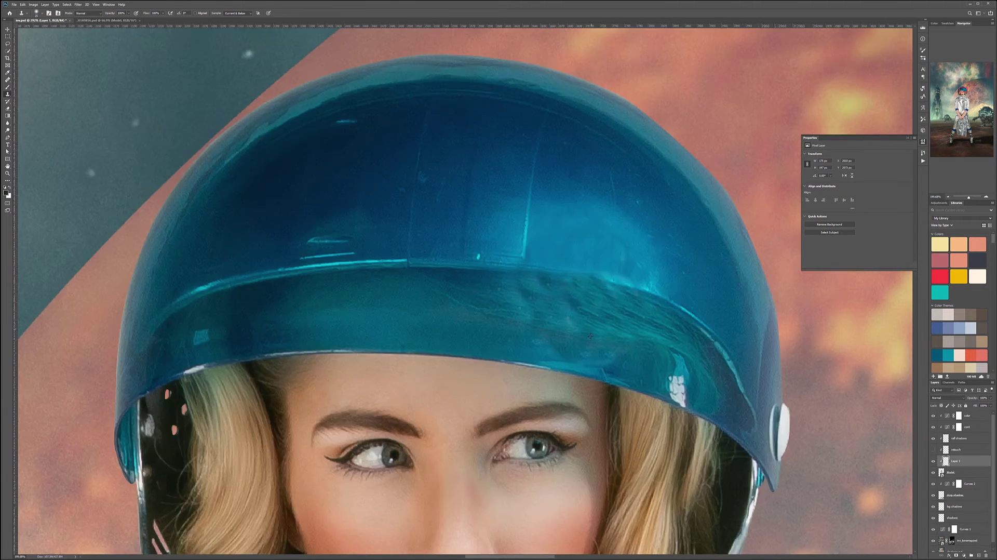
scroll(587, 344, down, 5)
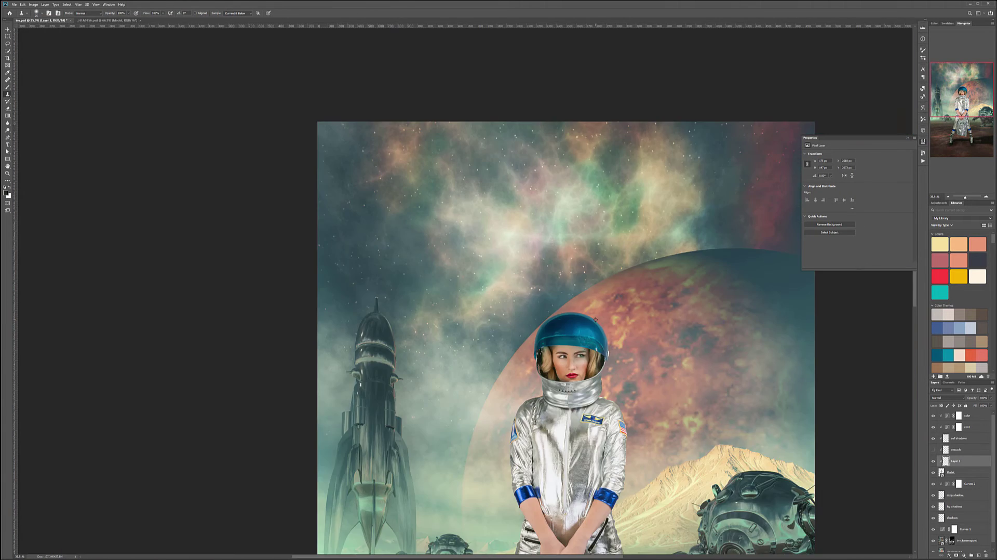
scroll(586, 338, up, 6)
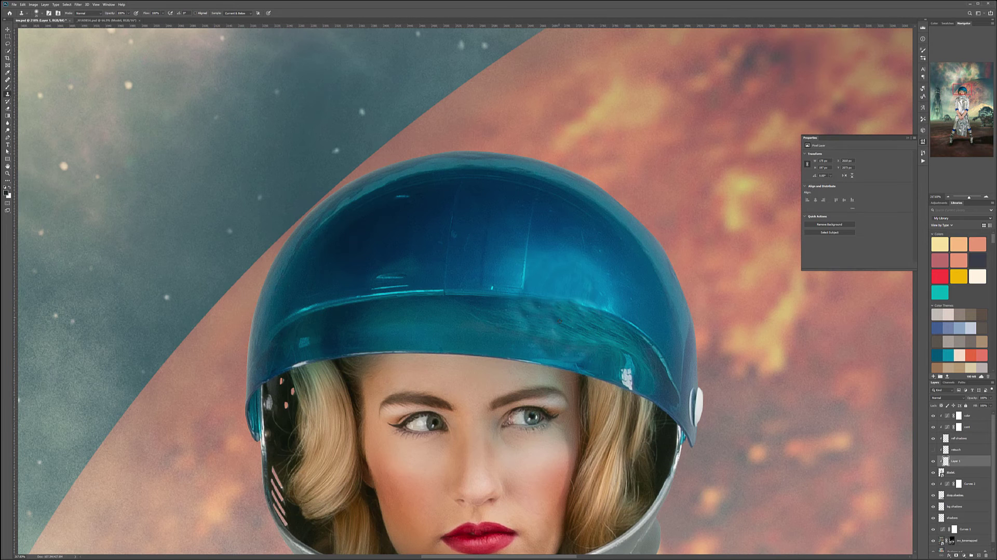
scroll(560, 314, up, 3)
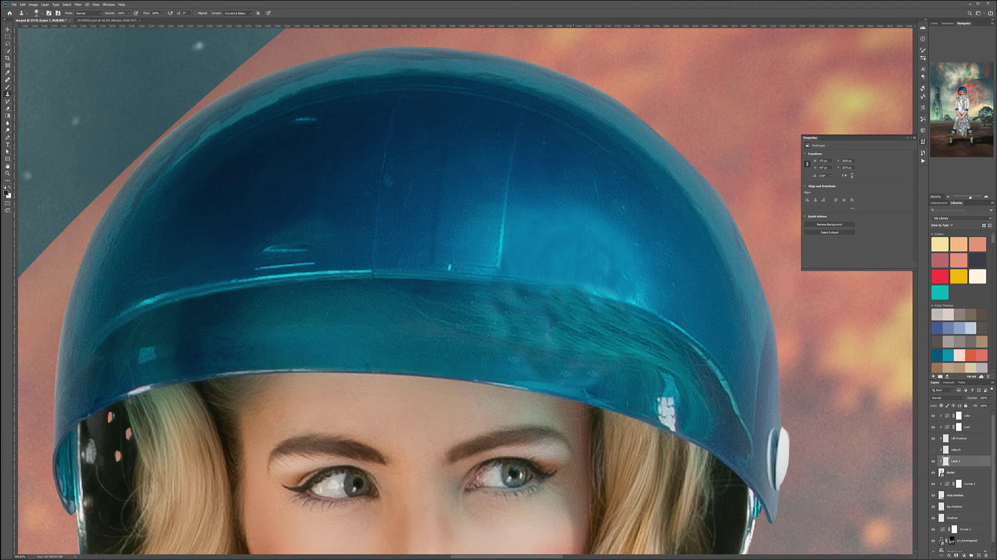
mouse_move(484, 312)
mouse_down()
mouse_move(514, 318)
mouse_move(477, 305)
mouse_move(521, 301)
mouse_move(543, 338)
mouse_up()
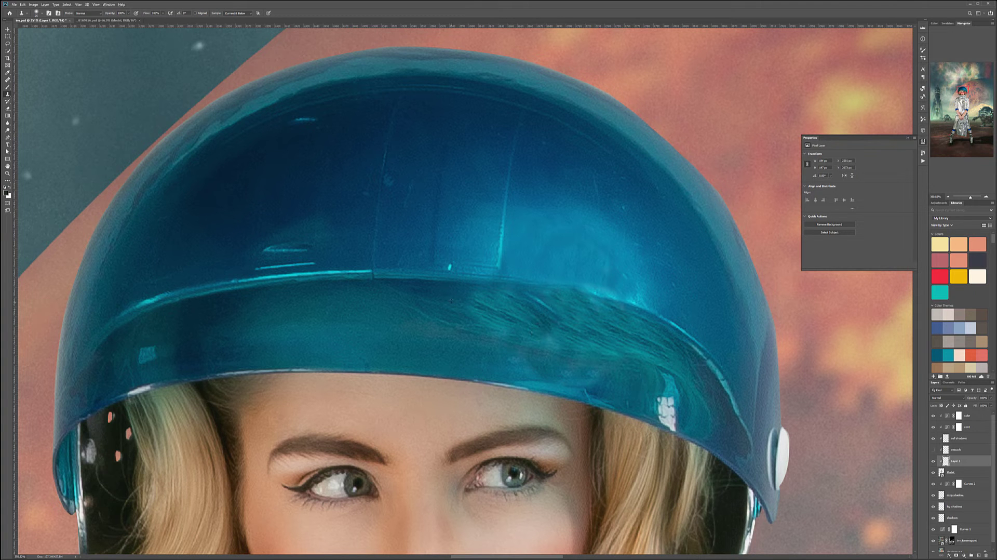
mouse_move(464, 297)
mouse_down()
mouse_move(499, 304)
mouse_move(464, 315)
mouse_move(552, 325)
mouse_move(458, 298)
mouse_move(510, 308)
mouse_move(477, 296)
mouse_move(465, 307)
mouse_move(485, 300)
mouse_move(447, 318)
mouse_up()
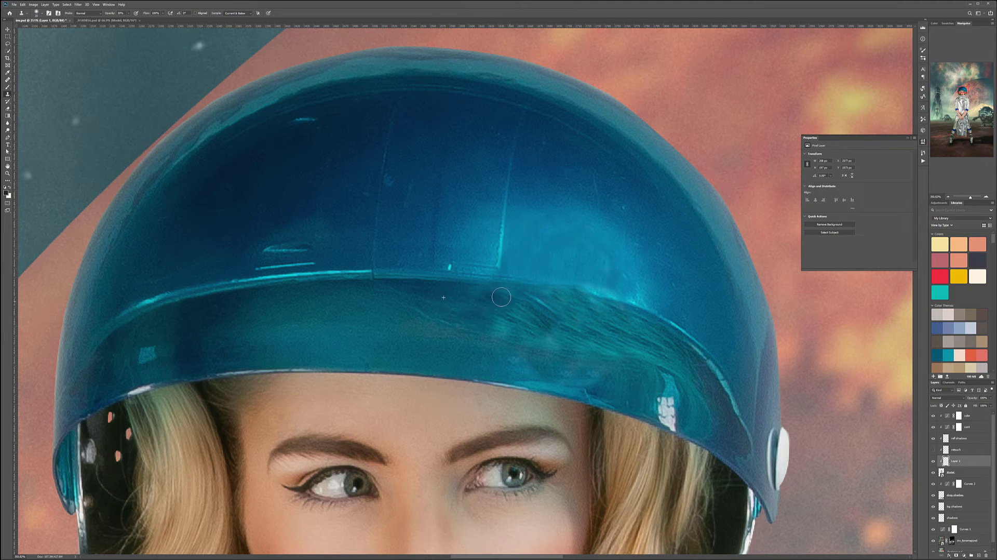
Blend the cloned streaks in the middle of the visor with the Clone Stamp at 30% opacity
drag(487, 324, 496, 327)
click(551, 340)
alt+click(484, 315)
drag(596, 337, 594, 335)
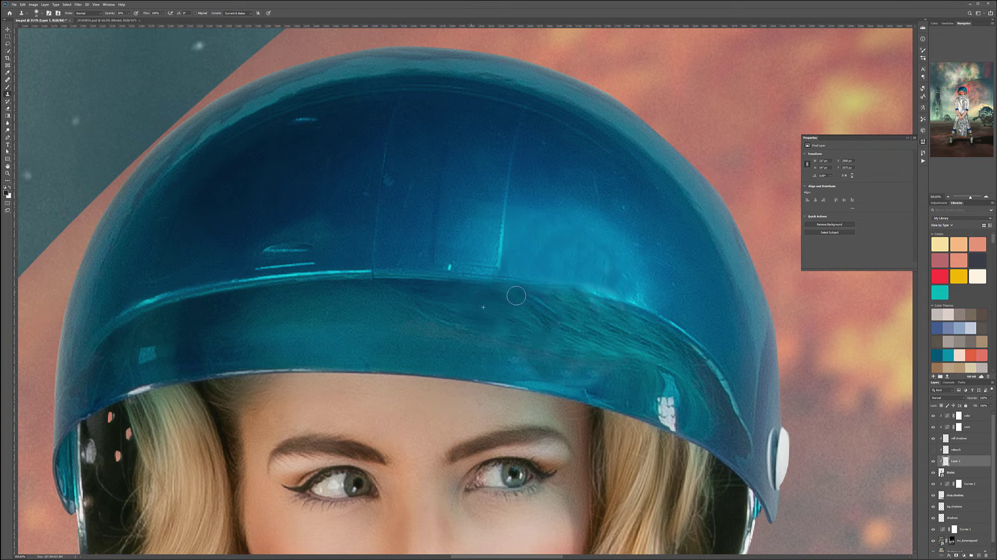
alt+click(536, 331)
drag(512, 327, 482, 319)
Soften the cloned texture on the visor's right half just below the rim with low-opacity cloning
alt+click(597, 340)
mouse_move(571, 324)
mouse_down()
mouse_move(514, 302)
mouse_move(621, 301)
mouse_up()
alt+click(633, 344)
alt+click(582, 303)
click(554, 296)
alt+click(616, 323)
Smooth the cloned patches along the visor's lower edge with samples from the cleaner visor areas
drag(553, 341, 536, 335)
alt+click(574, 366)
alt+click(443, 335)
drag(574, 373, 566, 371)
alt+click(465, 333)
drag(577, 378, 567, 366)
alt+click(541, 357)
click(636, 376)
Show the retouch layer and compare the helmet with and without its relocated reflection
scroll(485, 339, down, 10)
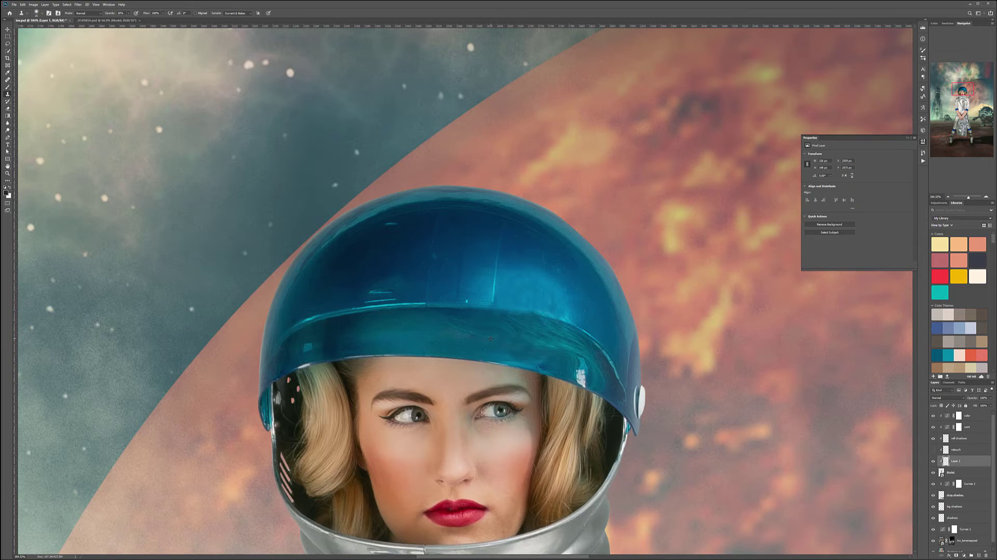
scroll(519, 338, down, 15)
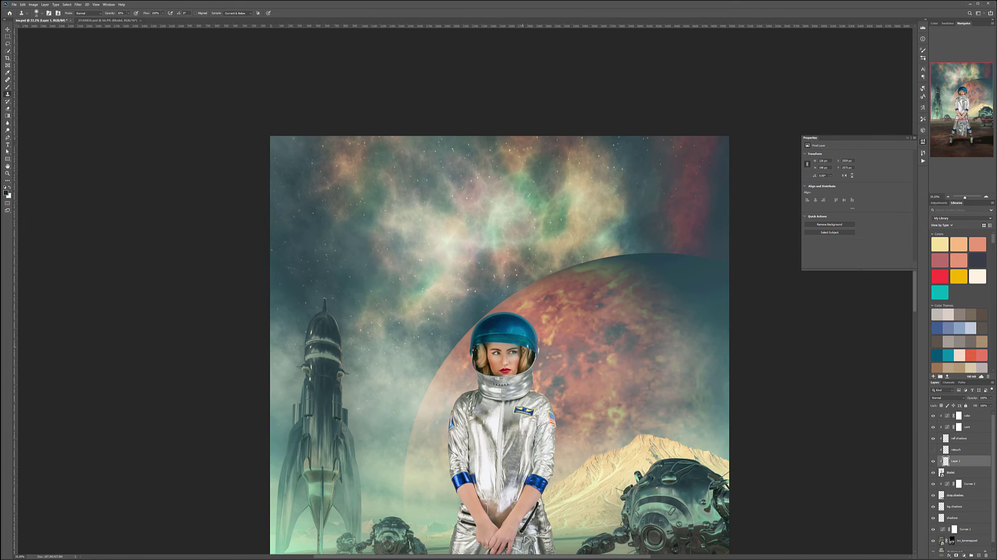
scroll(466, 184, up, 4)
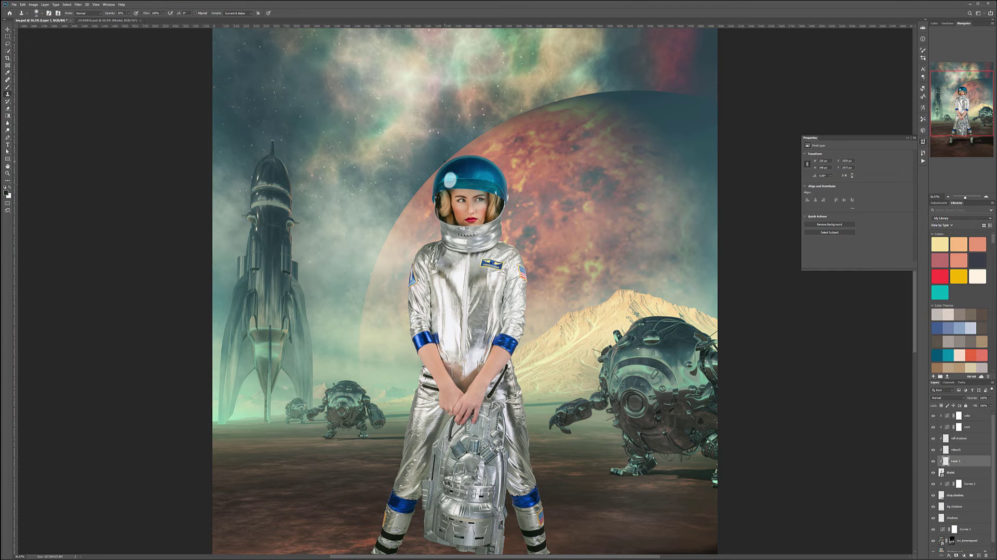
scroll(447, 170, up, 8)
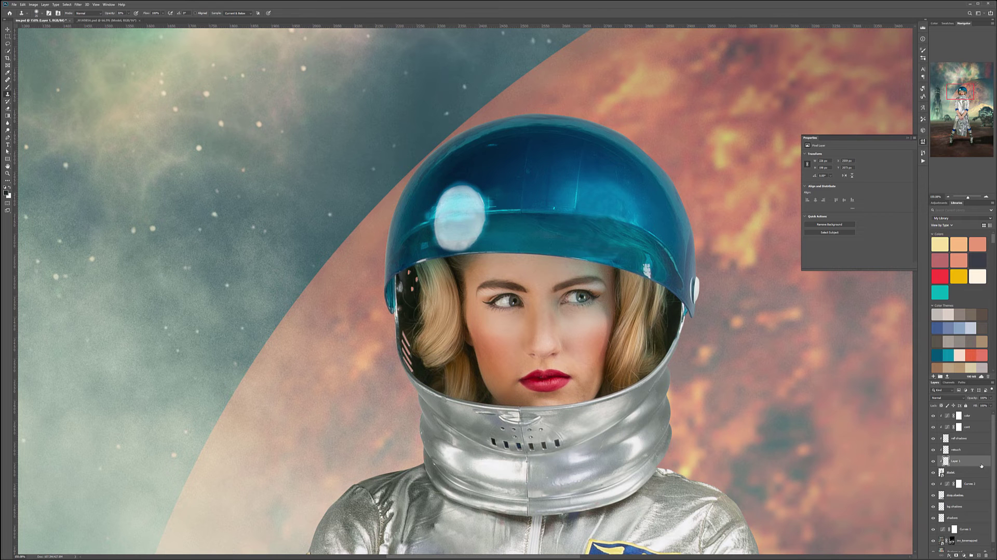
click(932, 450)
click(932, 450)
Duplicate the retouch layer and apply a Gaussian Blur to the copy
click(972, 450)
mouse_move(972, 450)
mouse_down()
mouse_move(985, 537)
mouse_move(977, 555)
mouse_up()
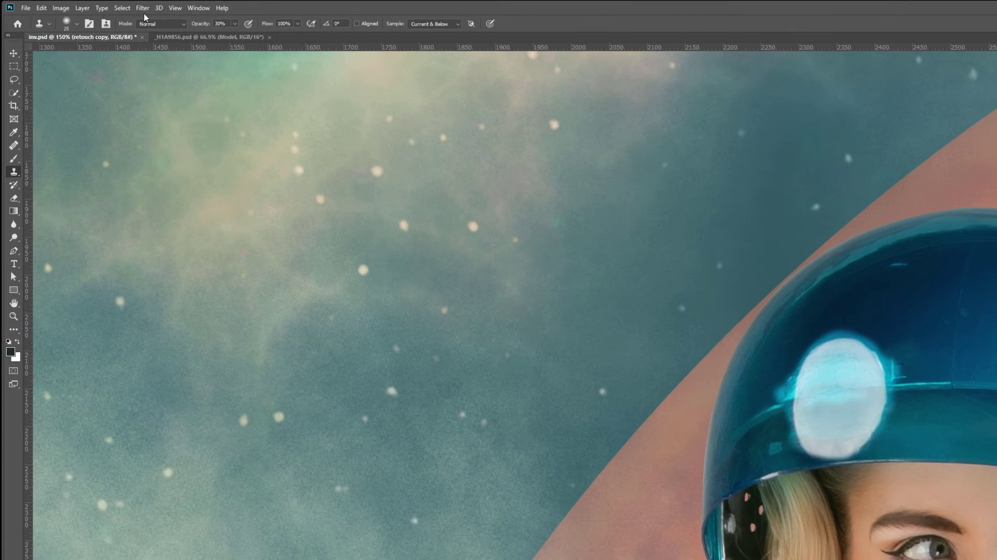
click(78, 4)
mouse_move(215, 125)
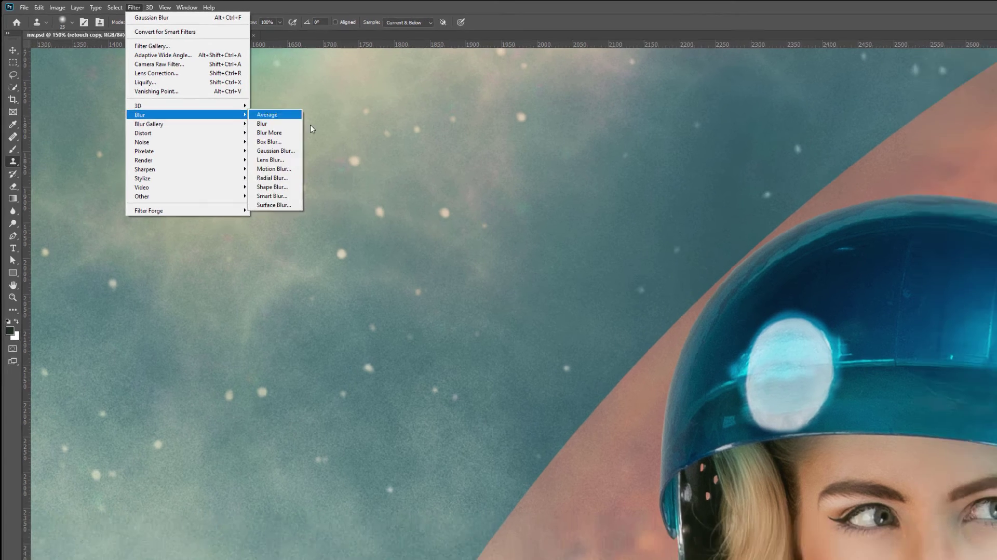
click(306, 165)
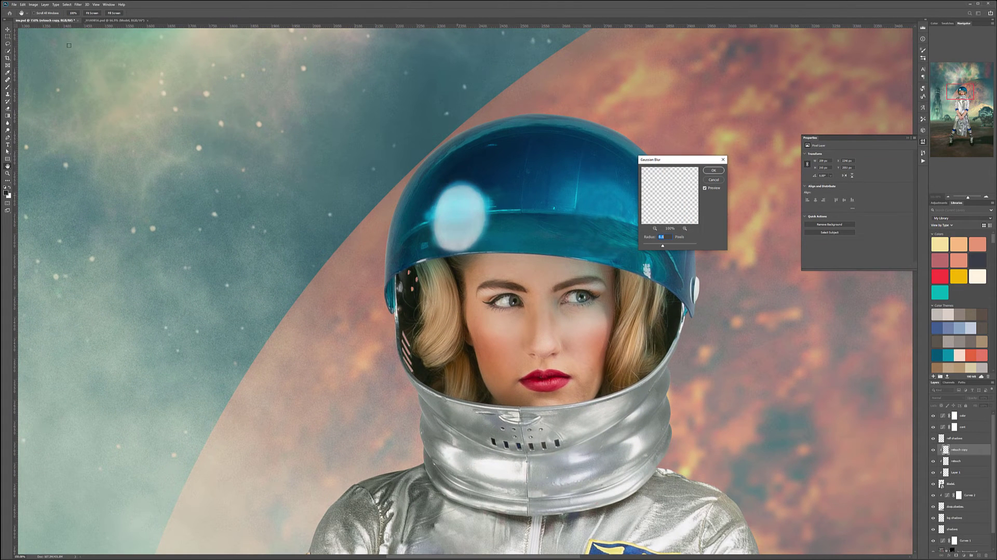
click(437, 183)
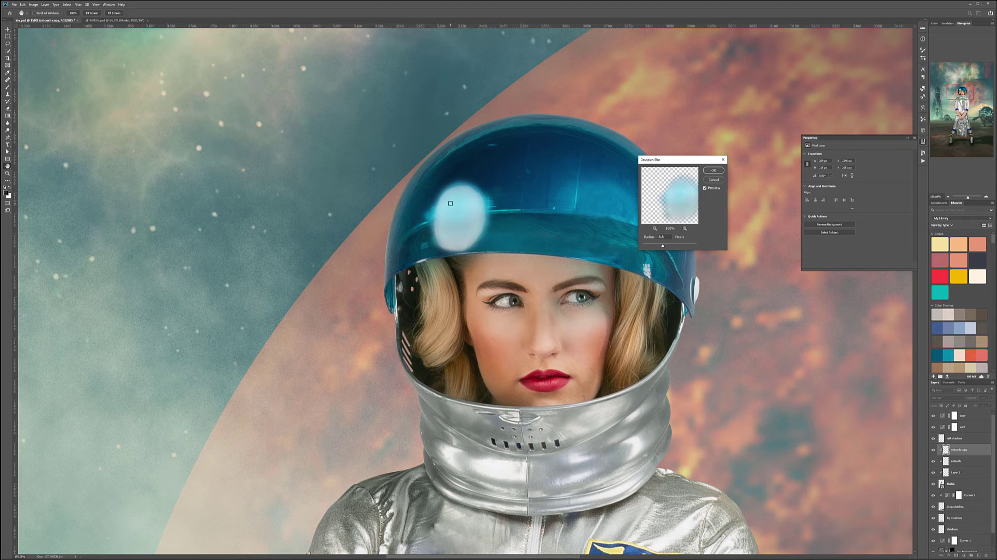
click(712, 171)
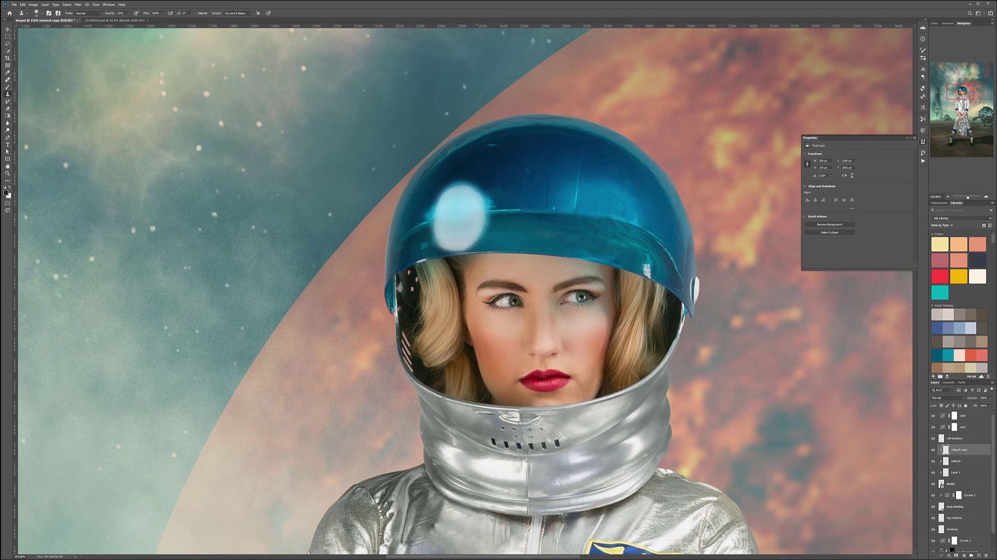
Nudge the blurred reflection copy into place and set its blend mode to Hard Light
click(9, 30)
mouse_move(480, 217)
mouse_down()
mouse_move(477, 200)
mouse_move(479, 217)
mouse_up()
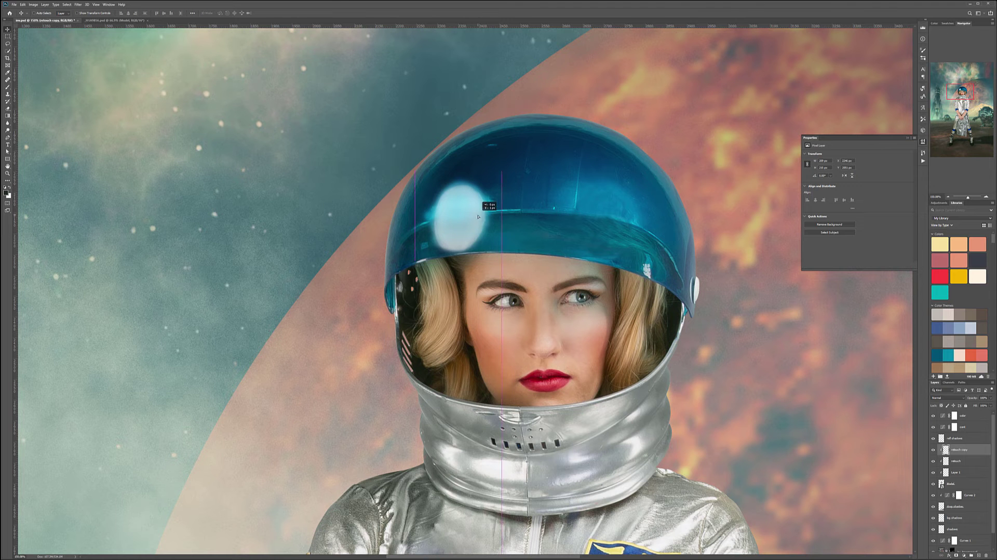
click(960, 398)
click(950, 470)
drag(481, 214, 481, 214)
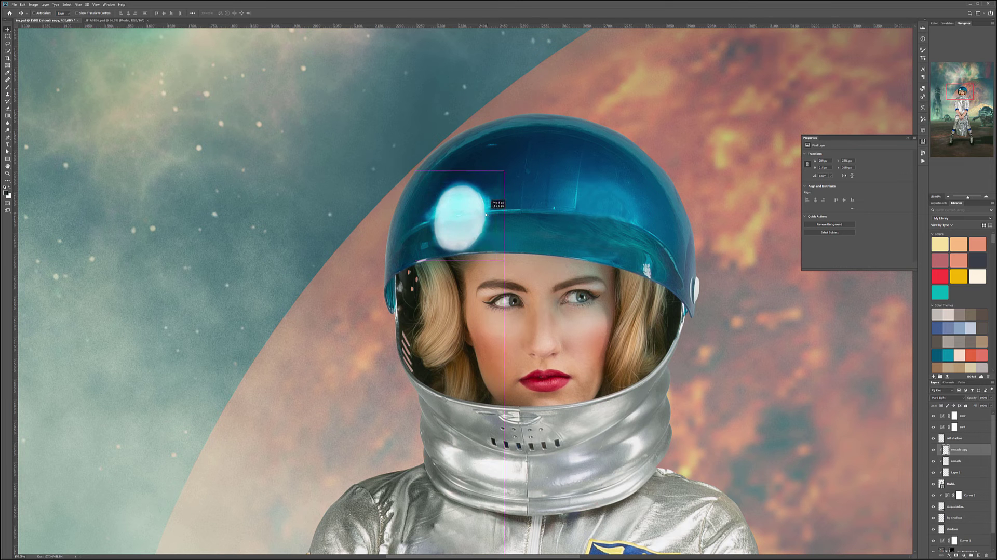
Apply a stronger Gaussian Blur to the retouch copy and compare the helmet with and without its glow
click(80, 5)
mouse_move(115, 67)
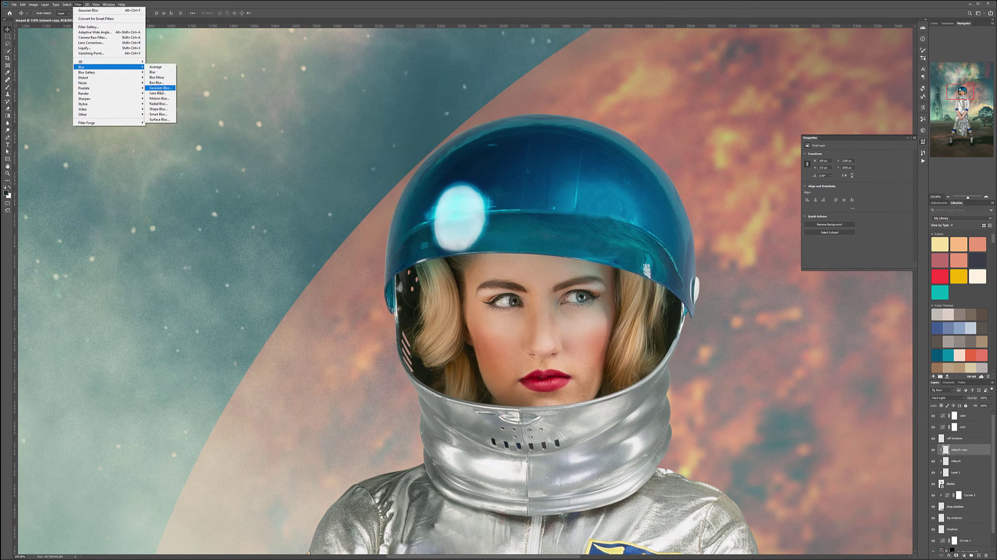
click(160, 89)
mouse_move(663, 245)
mouse_down()
mouse_move(676, 246)
mouse_move(655, 246)
mouse_move(667, 246)
mouse_up()
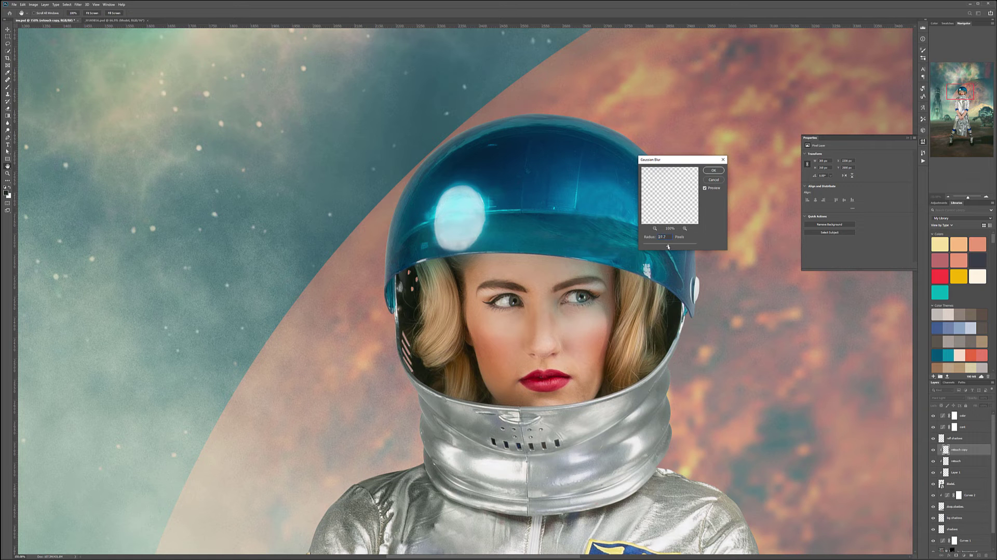
click(713, 171)
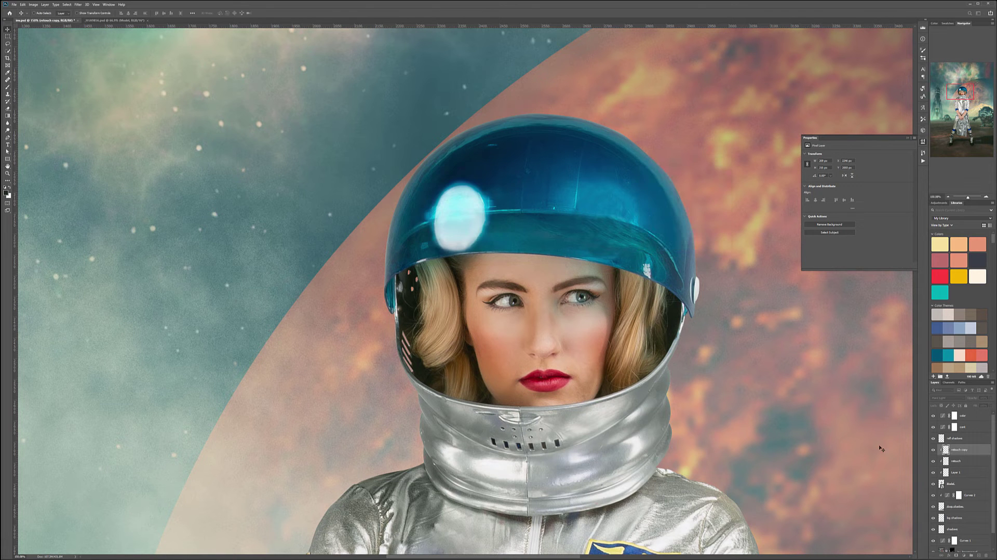
click(933, 450)
click(932, 450)
click(933, 450)
click(933, 450)
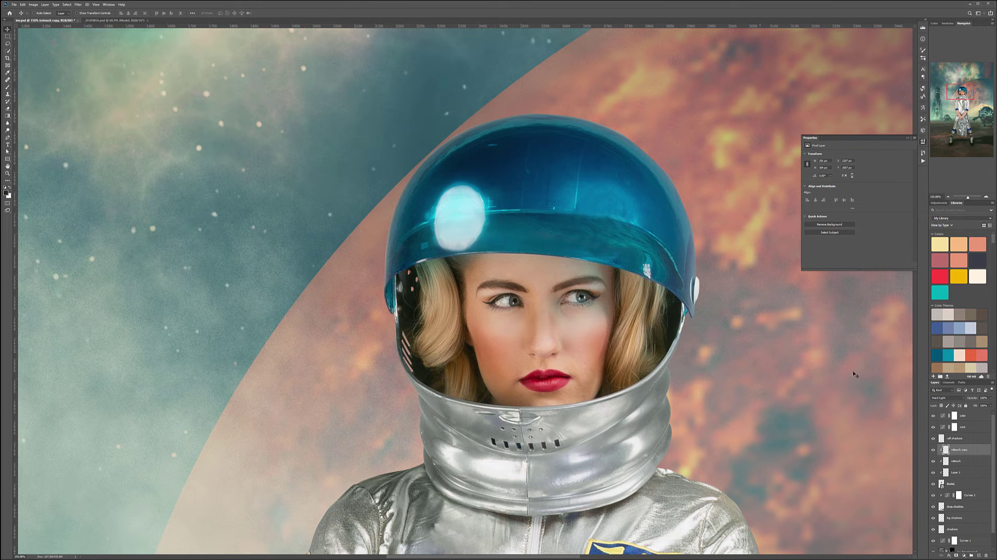
Add a layer mask to the retouch copy and paint black with a smaller brush where the glow spills below the visor
click(956, 554)
click(7, 87)
key(x)
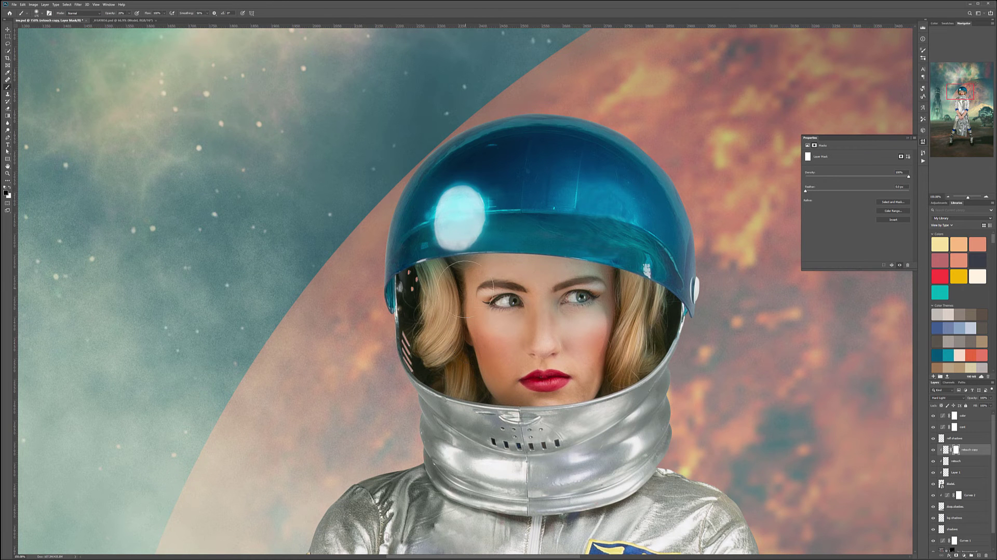
key(bracketleft)
key(bracketleft)
key(bracketleft)
key(bracketleft)
key(bracketleft)
key(bracketleft)
key(bracketleft)
mouse_move(455, 270)
mouse_down()
mouse_move(472, 268)
mouse_move(445, 268)
mouse_up()
scroll(574, 279, down, 6)
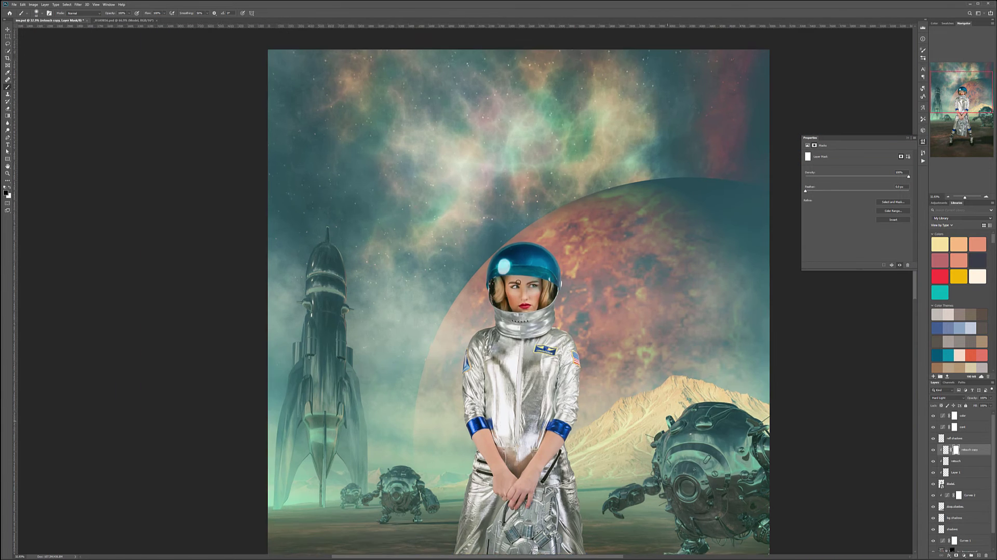
scroll(551, 300, down, 3)
scroll(440, 120, up, 3)
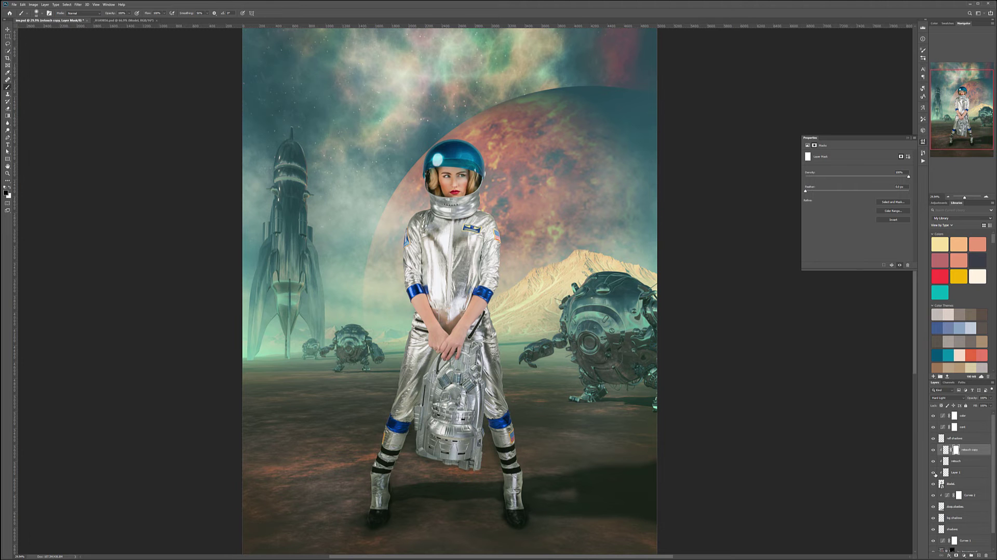
shift+click(967, 471)
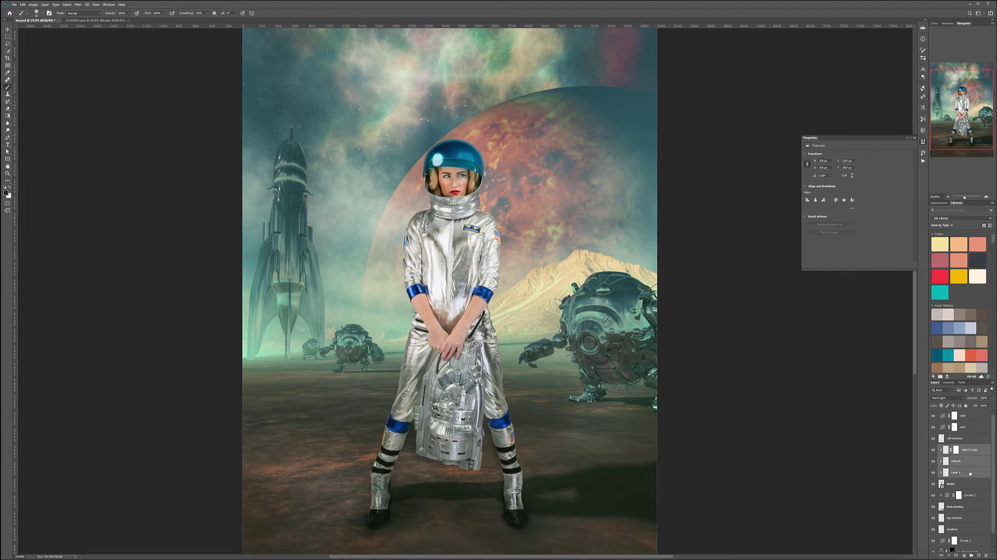
key(ctrl+g)
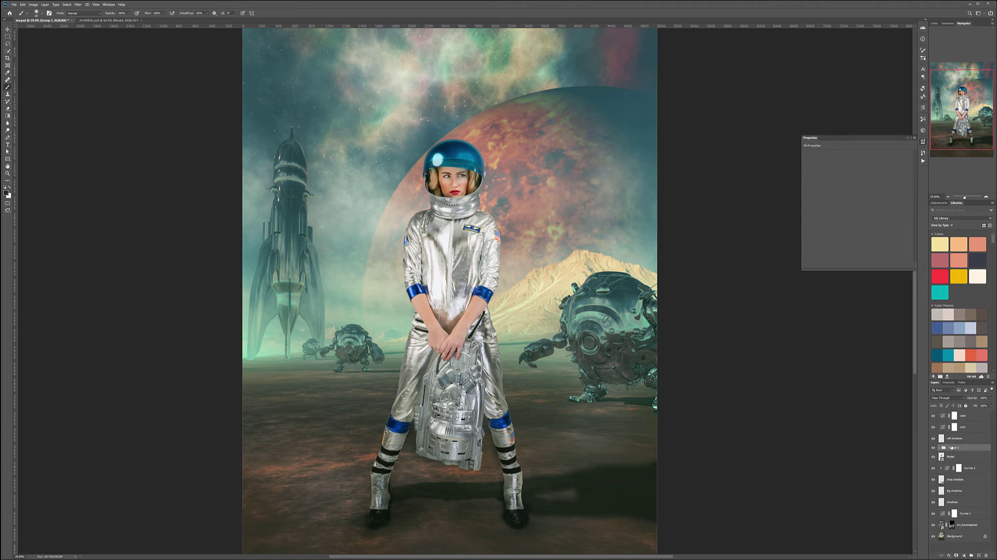
key(ctrl+z)
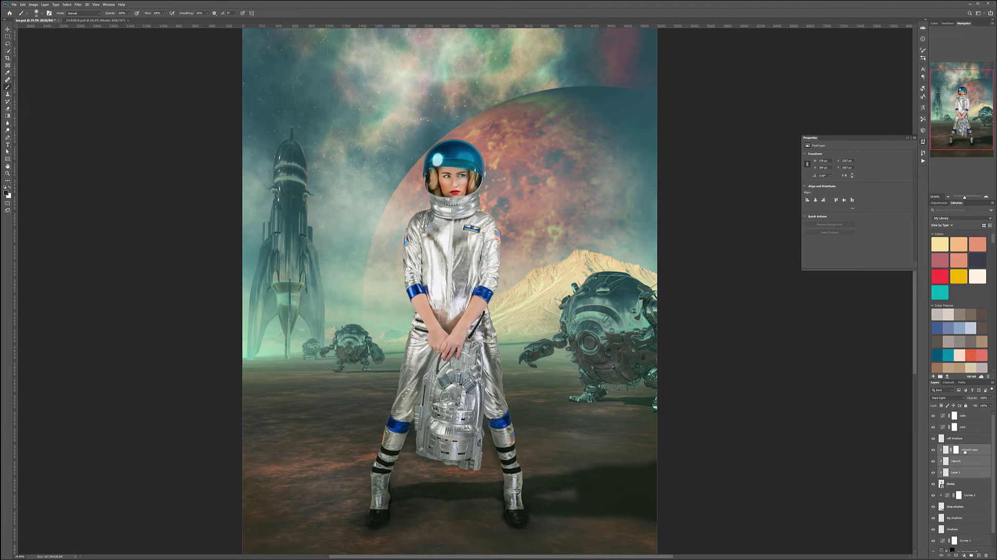
click(966, 451)
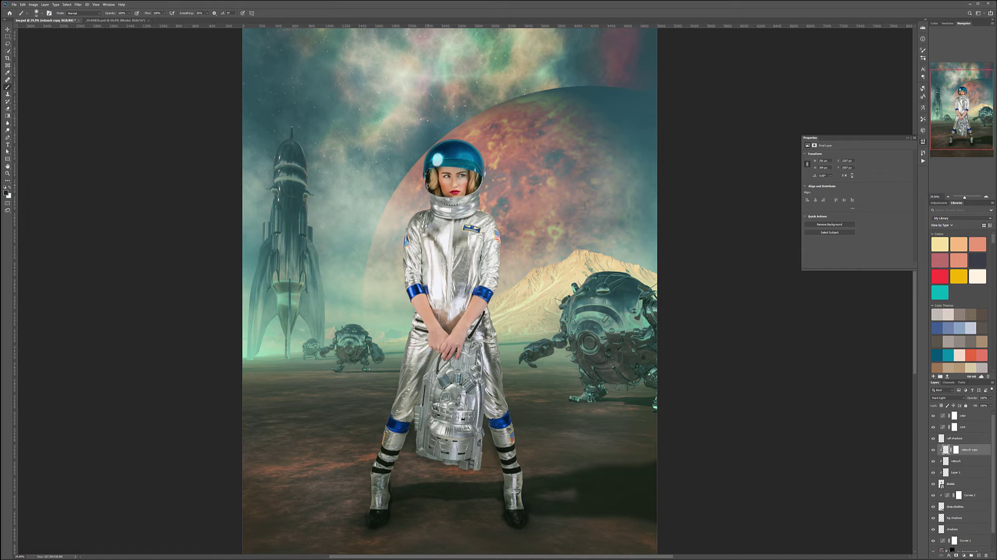
Create a new layer directly above Curves 2, beneath the model layer, and name it fog
click(8, 30)
scroll(460, 248, down, 3)
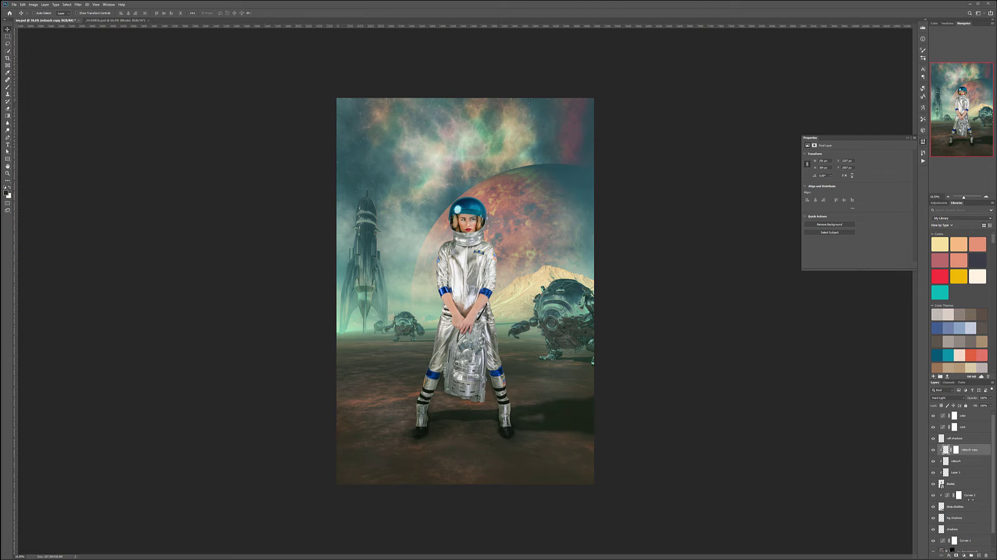
scroll(967, 500, down, 1)
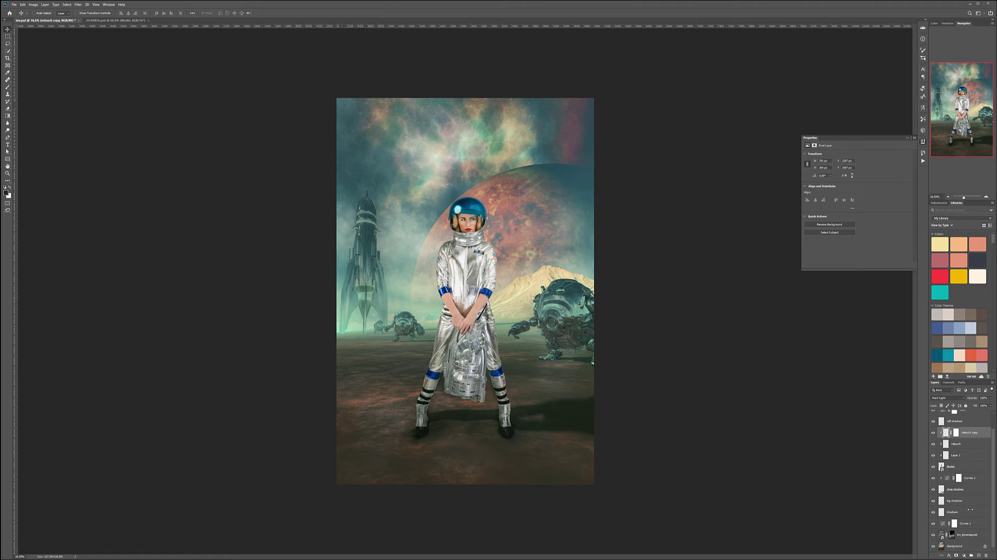
click(975, 489)
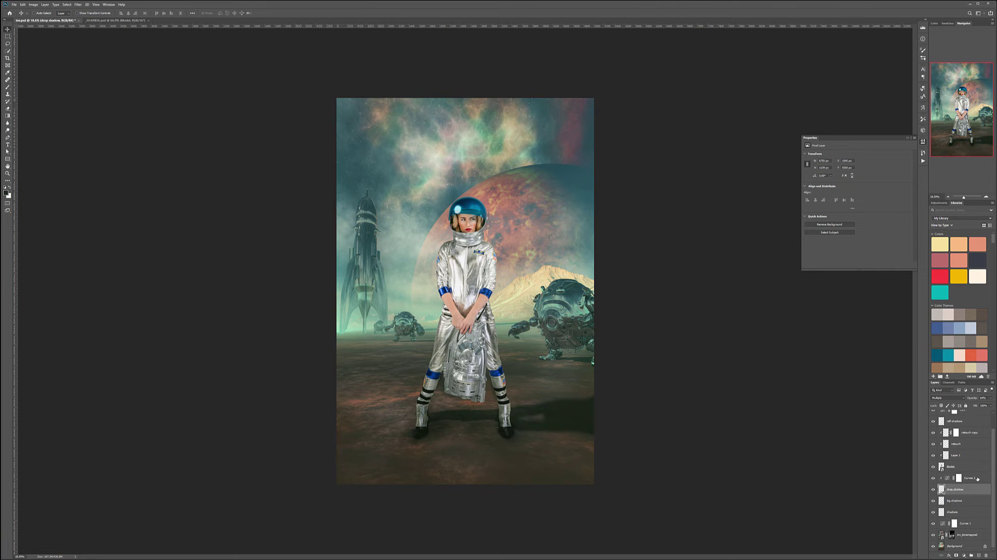
click(977, 478)
key(ctrl+shift+alt+n)
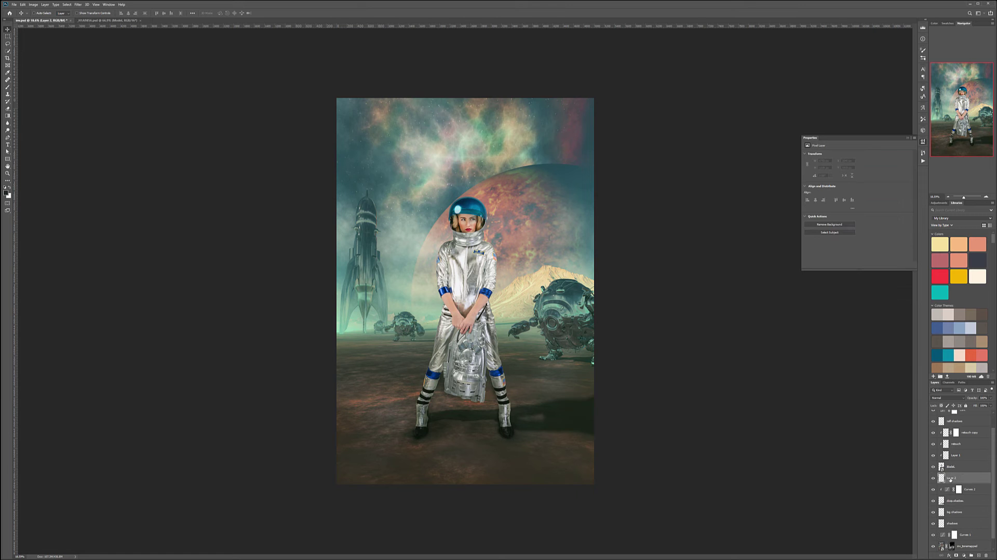
double_click(950, 478)
text(fog)
key(Return)
With the Brush tool active, open the dialog for importing a brush set into the presets
click(8, 87)
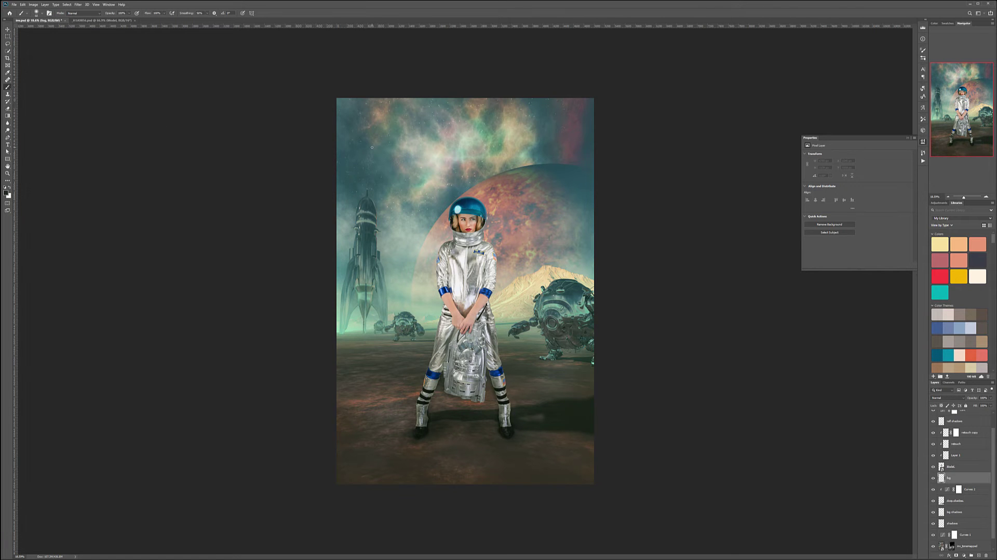
right_click(371, 147)
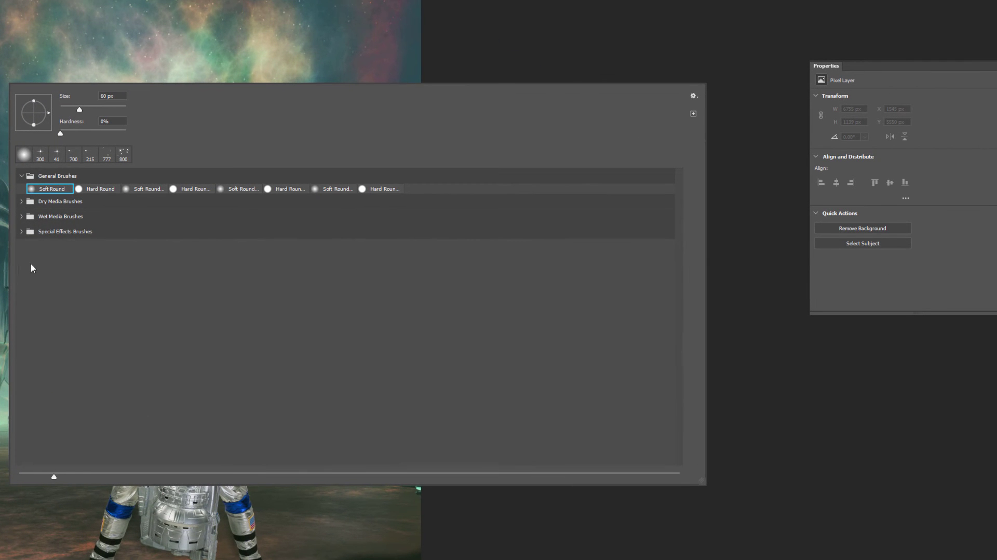
click(27, 234)
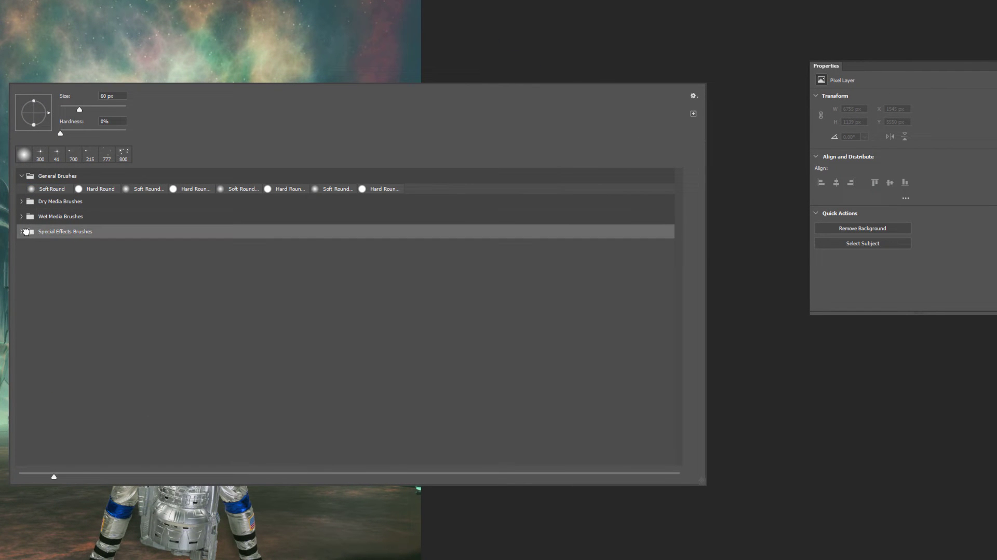
click(21, 231)
click(21, 231)
click(694, 97)
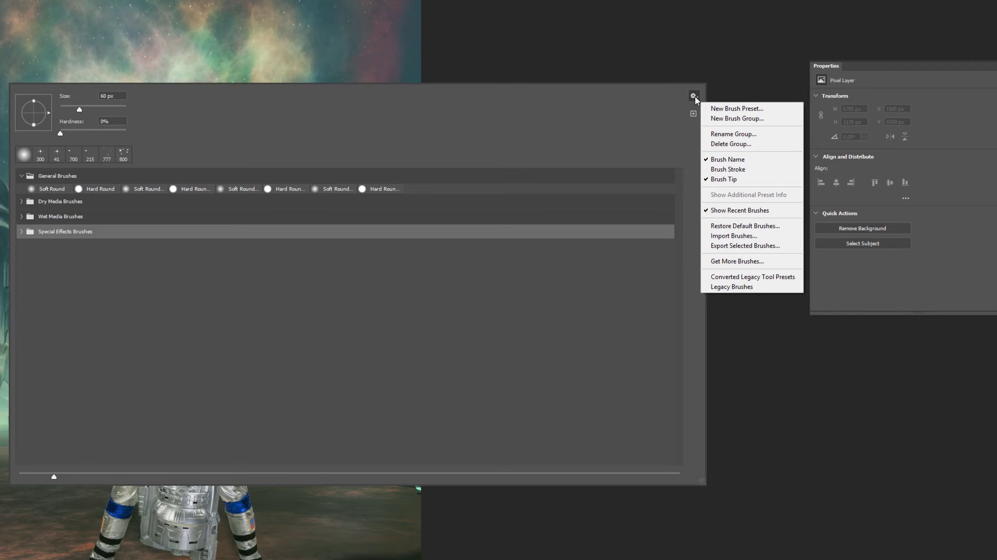
click(774, 240)
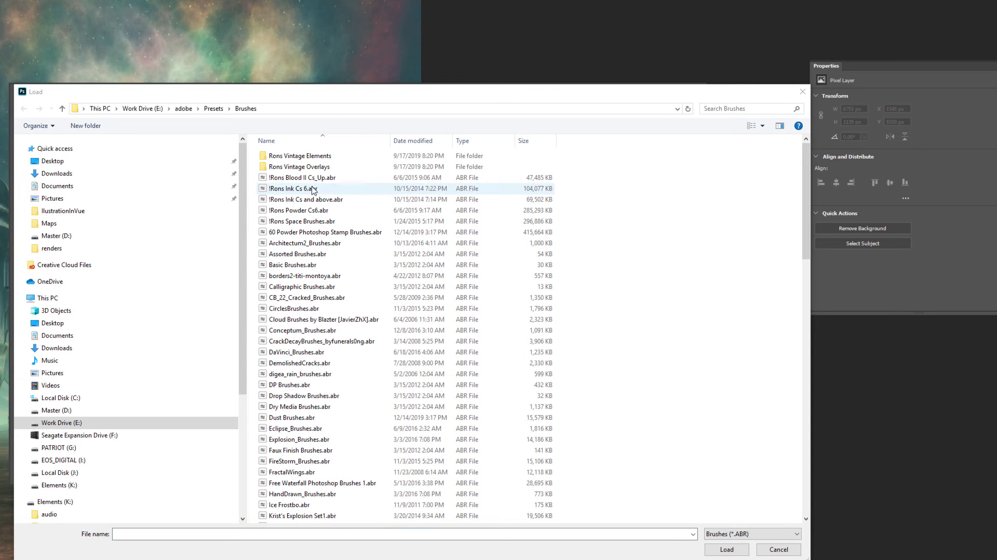
Find rons__fog.abr in the Brushes folder and load it
scroll(328, 197, down, 3)
scroll(329, 198, down, 1)
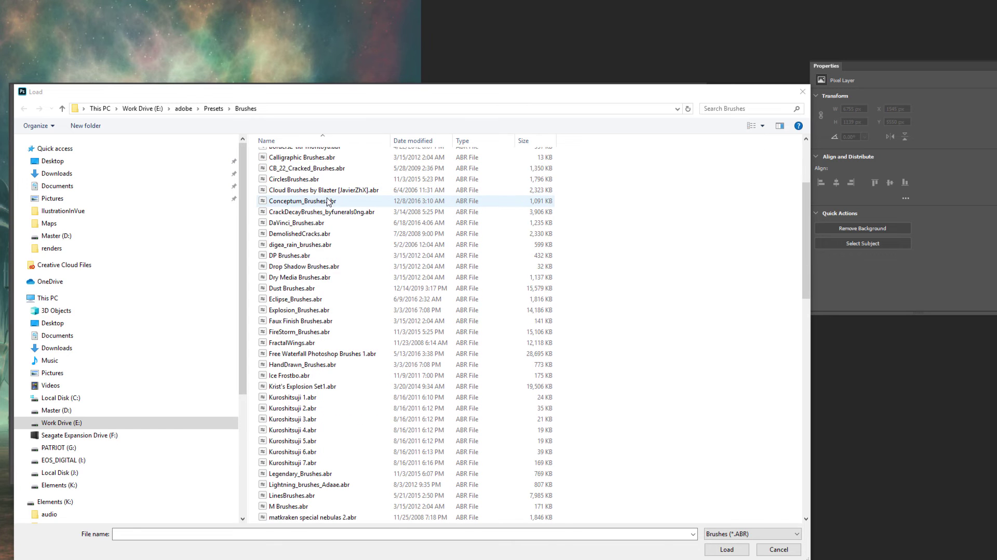
scroll(328, 201, up, 4)
scroll(328, 202, down, 10)
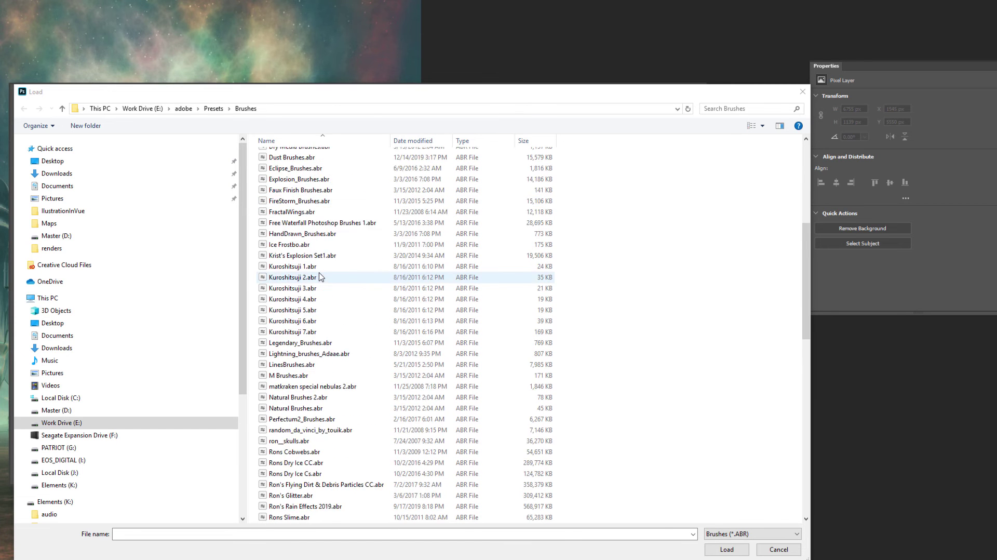
scroll(328, 386, down, 2)
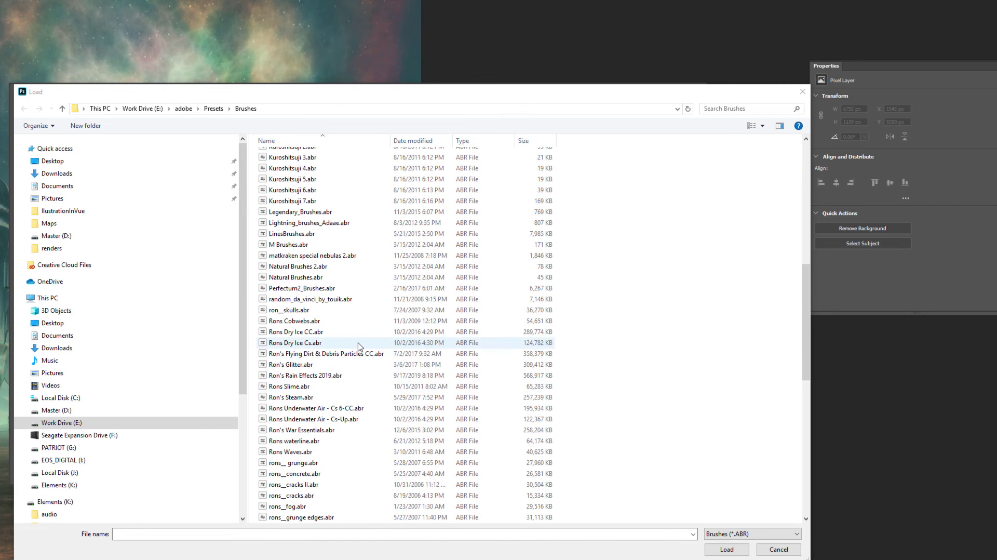
scroll(357, 343, down, 3)
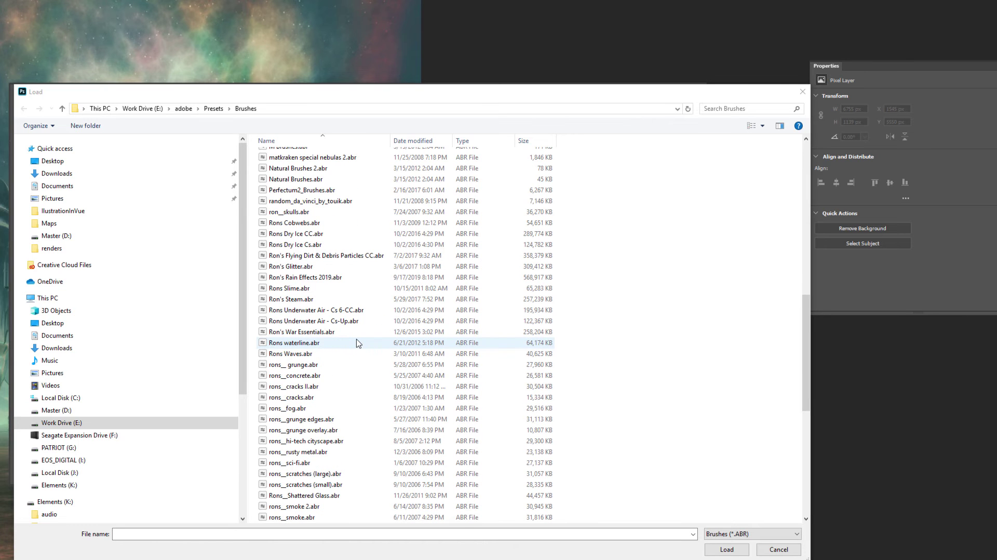
scroll(357, 343, down, 1)
click(291, 374)
click(726, 549)
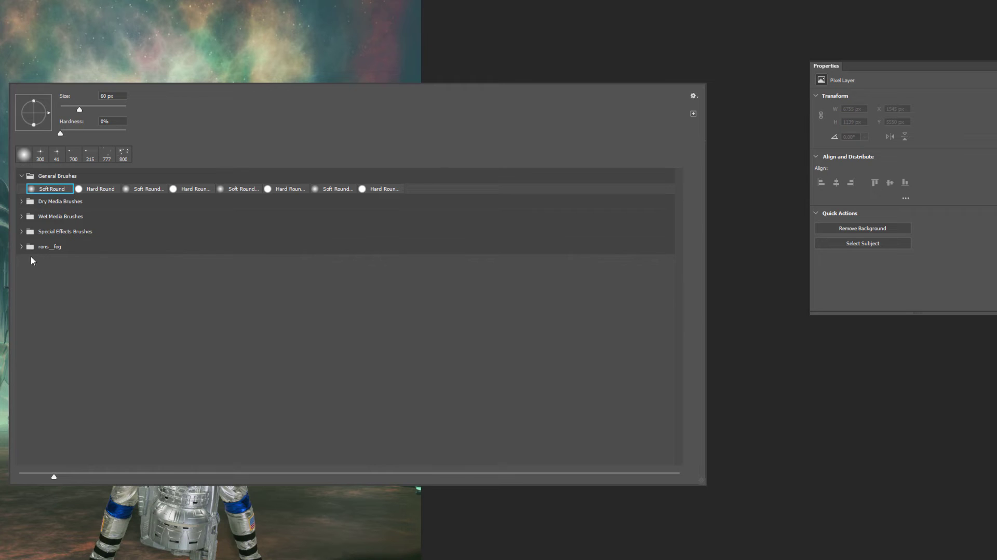
Choose a fog brush from the rons__fog set, undo the test stroke and switch the foreground colour to white
click(21, 247)
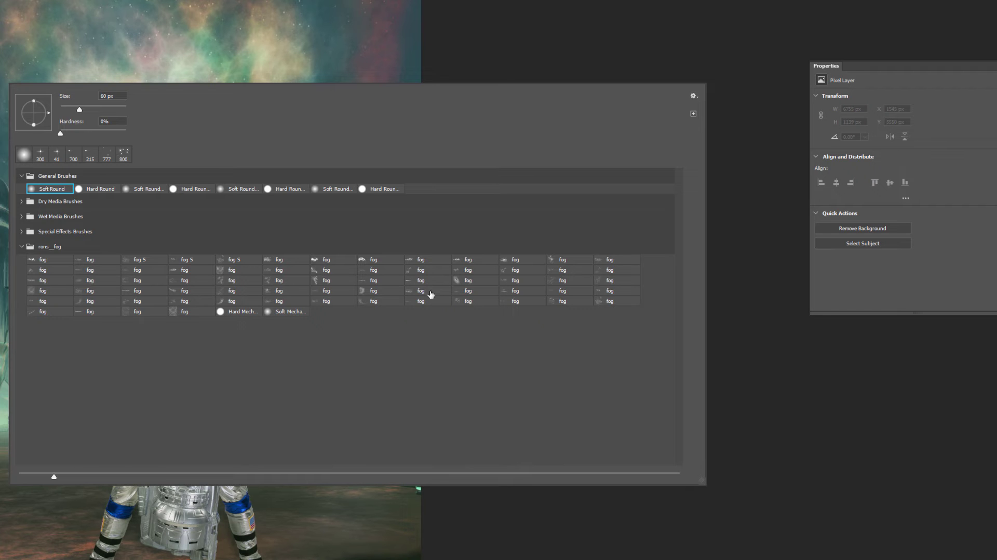
click(328, 302)
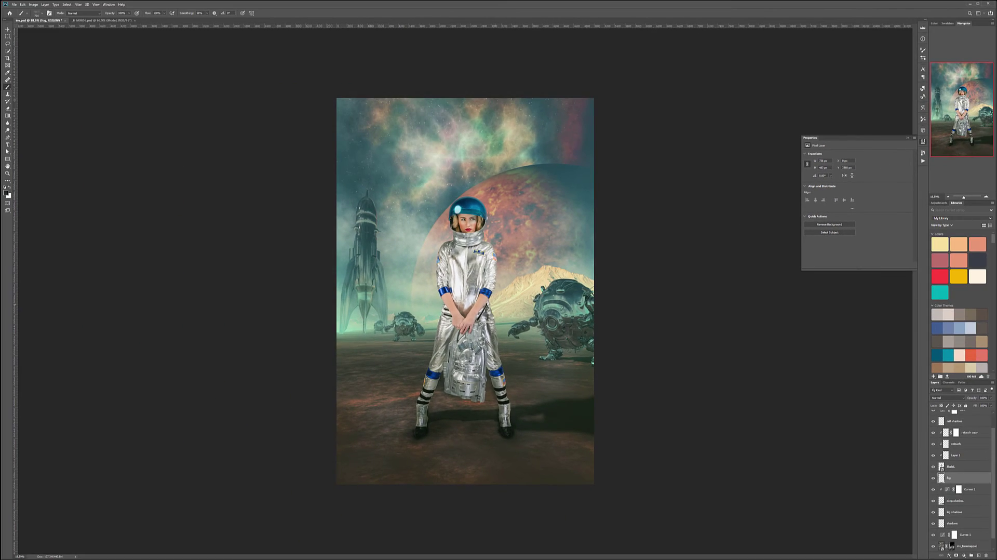
key(ctrl+z)
key(x)
Enlarge the fog brush to 2000 px and paint white fog around the large robot and behind the astronaut's legs
click(528, 322)
click(529, 322)
click(529, 321)
click(536, 347)
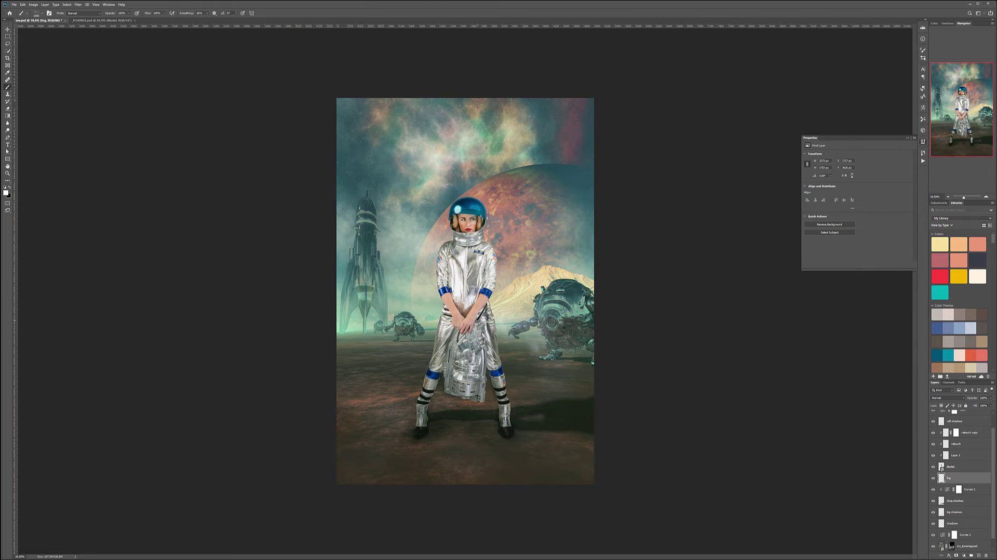
click(428, 335)
click(430, 323)
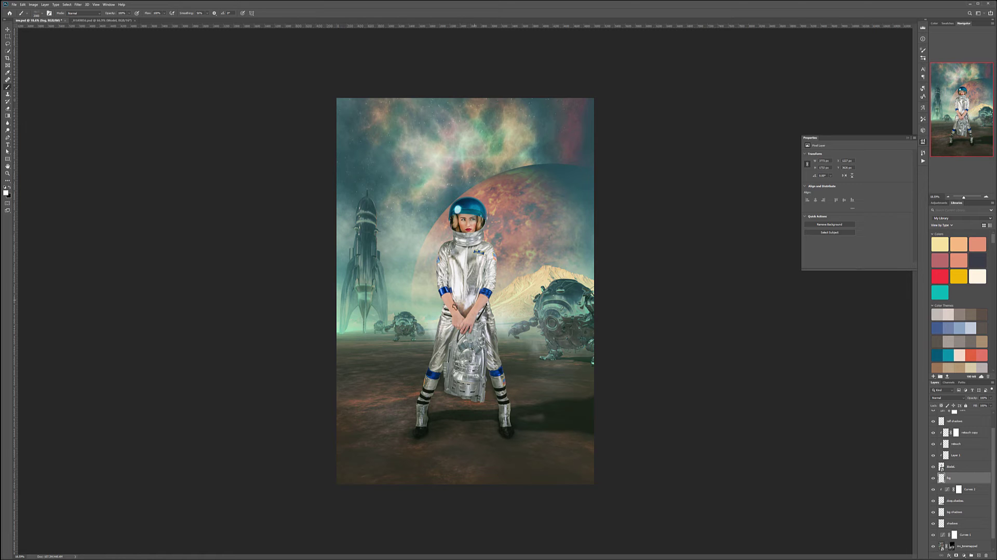
click(465, 235)
click(412, 336)
click(537, 321)
click(417, 346)
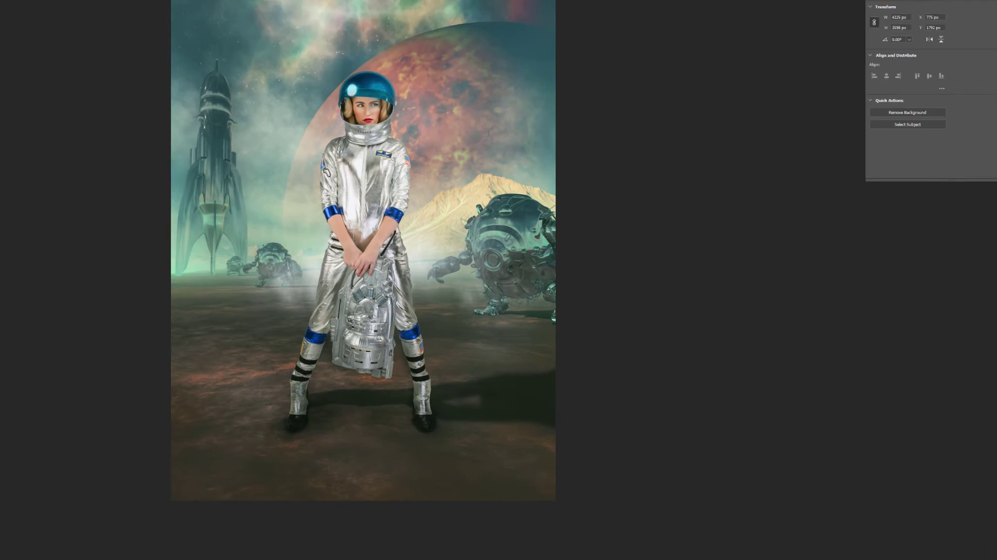
Add more white fog along the horizon, covering the ground around both robots and the base of the rocket
right_click(470, 245)
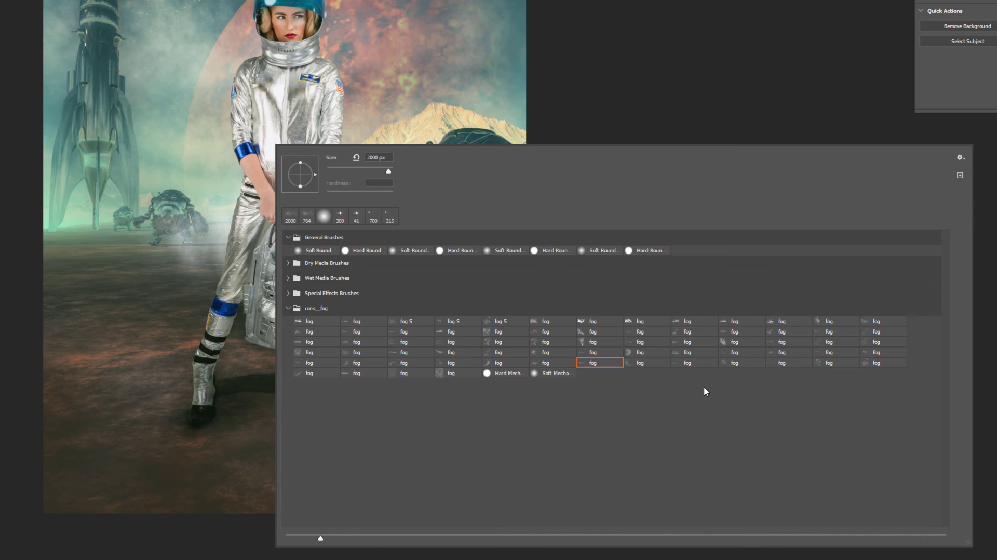
key(Escape)
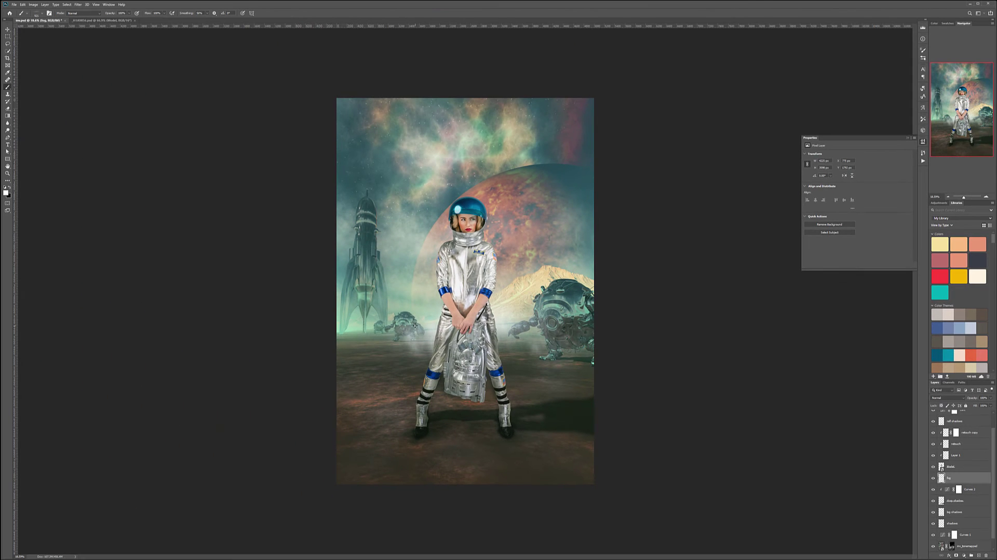
click(432, 337)
click(402, 339)
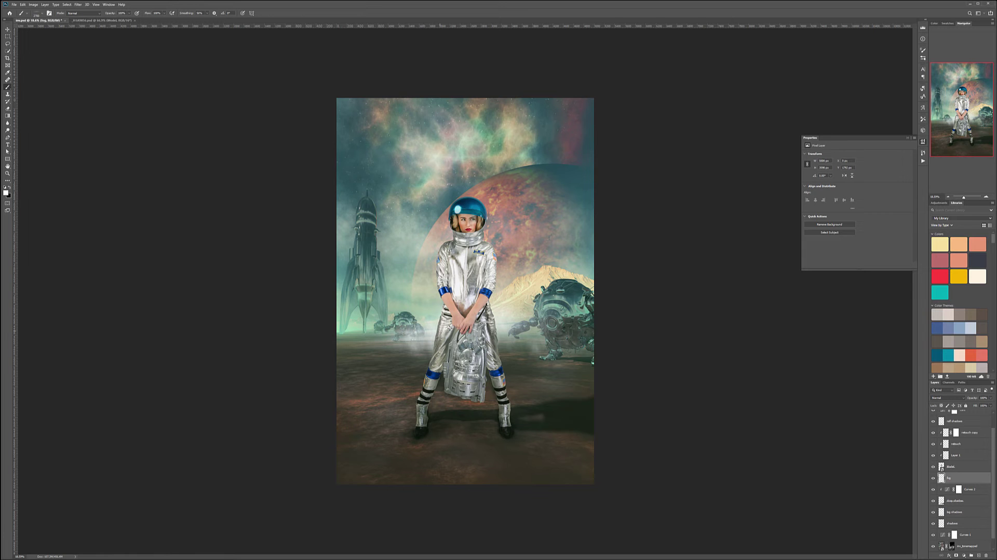
click(521, 337)
click(523, 340)
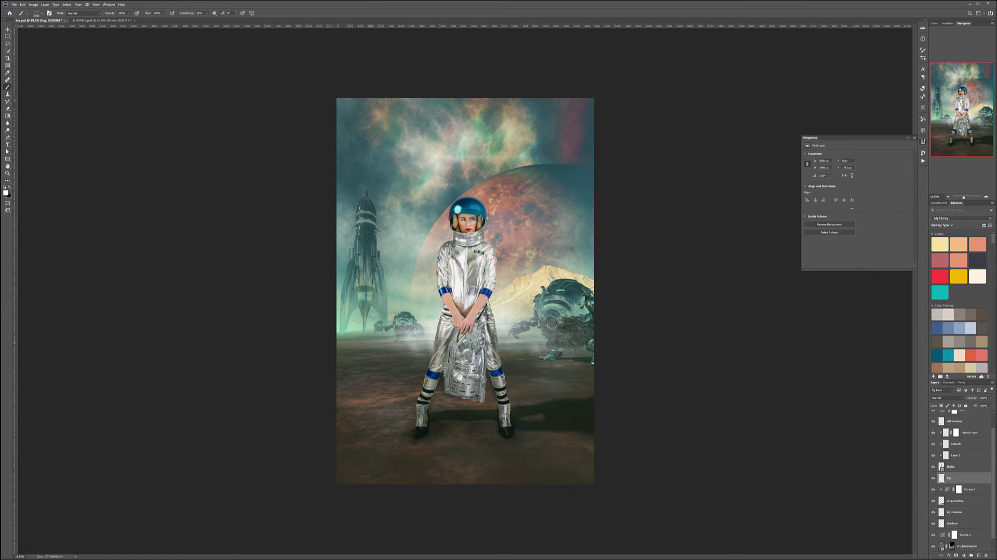
click(358, 333)
click(368, 320)
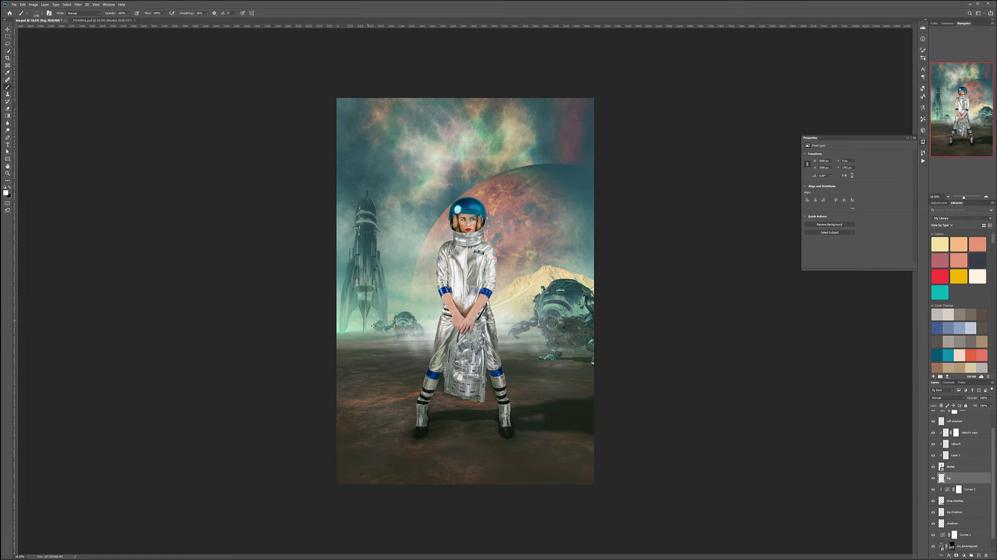
click(343, 331)
click(406, 318)
click(557, 312)
click(568, 340)
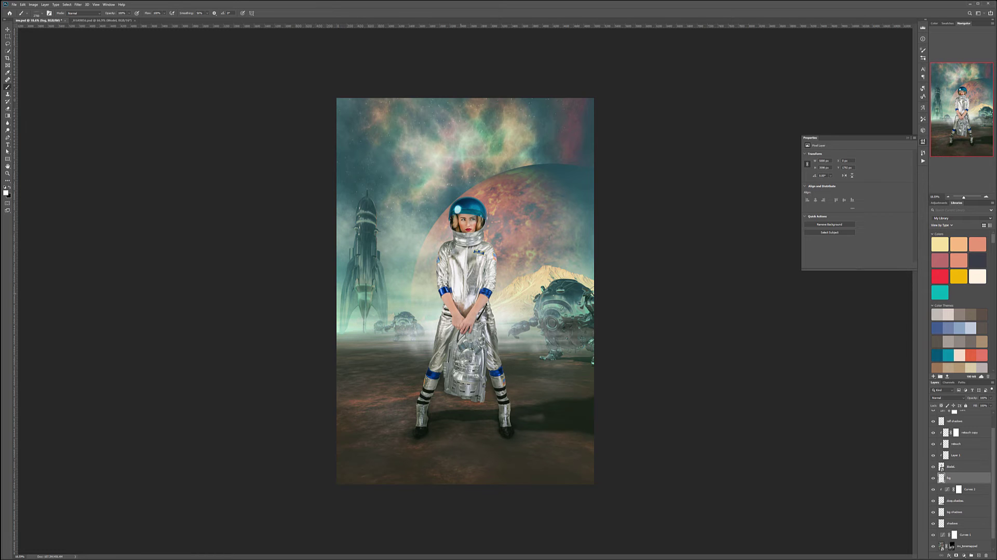
Create a new layer above the topmost color adjustment layer and name it fog
scroll(974, 435, up, 2)
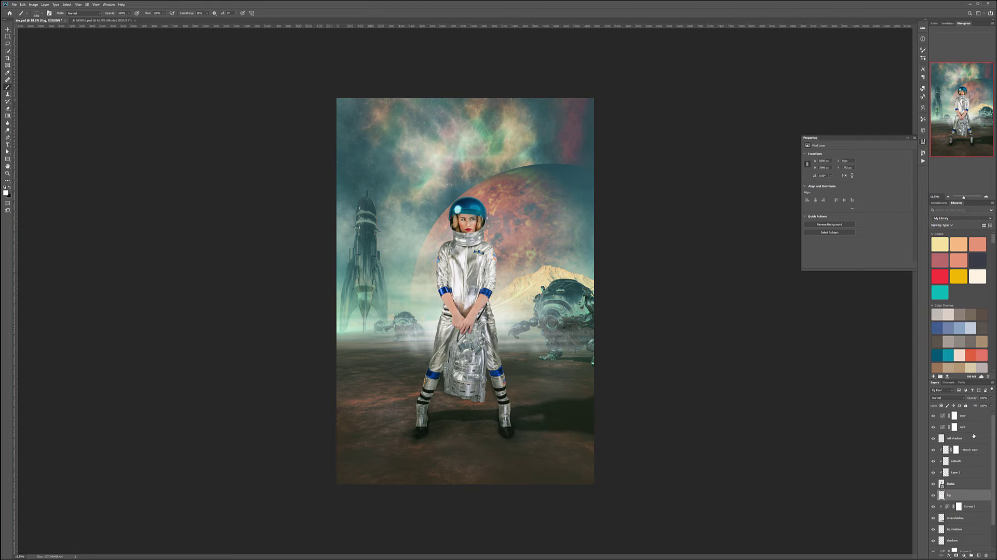
click(970, 416)
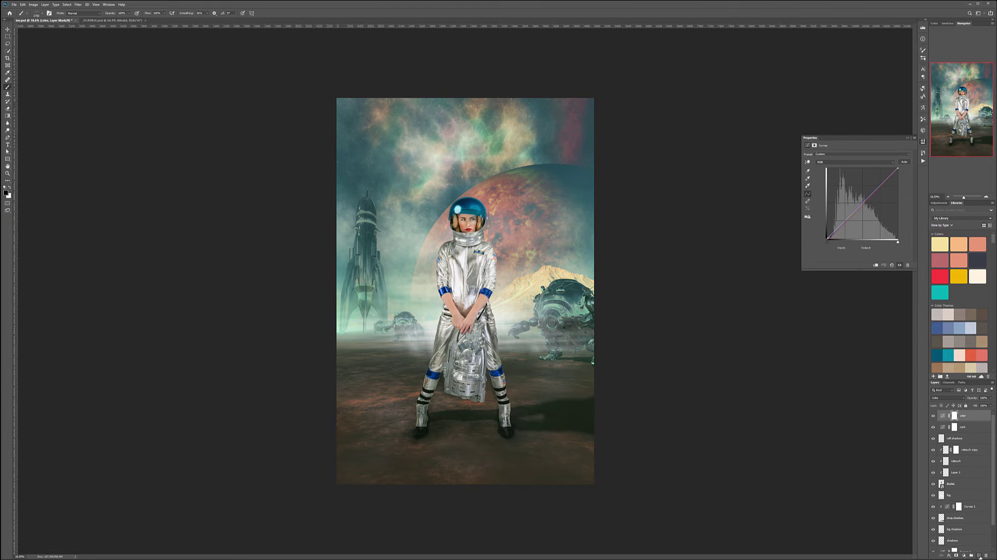
click(979, 555)
double_click(953, 416)
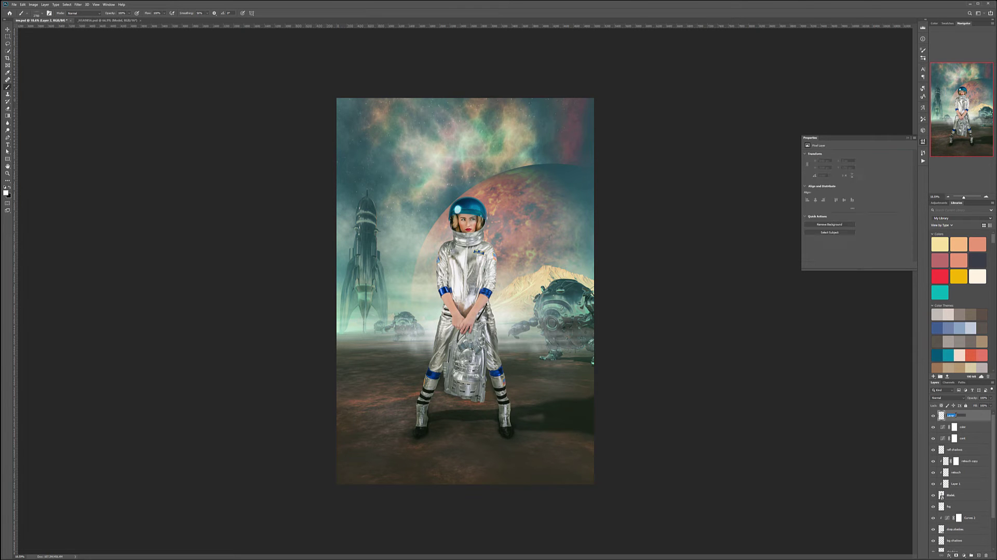
text(fog)
Paint light white fog on the top layer in front of the astronaut's thighs and hands and across the ground nearby
click(499, 352)
click(450, 362)
click(444, 350)
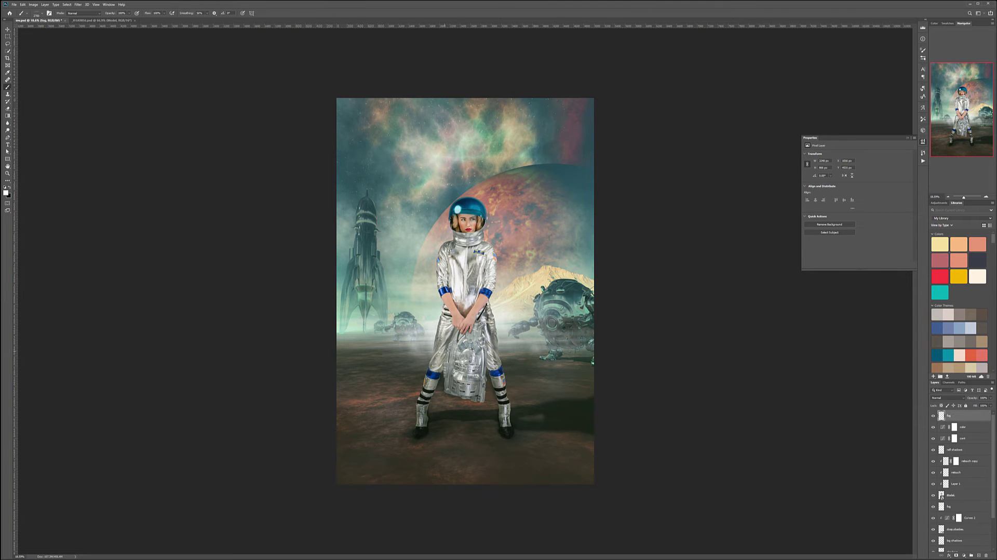
click(482, 323)
click(484, 305)
click(468, 325)
click(343, 339)
click(425, 360)
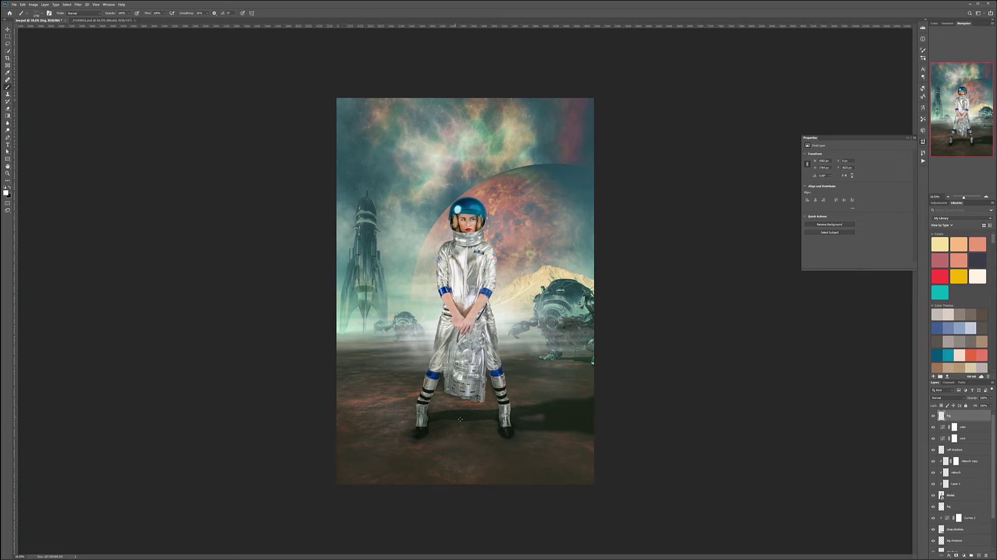
Dab more white fog on the front fog layer beside the astronaut's lower legs, near the large robot and around the shoulder
click(419, 393)
click(518, 345)
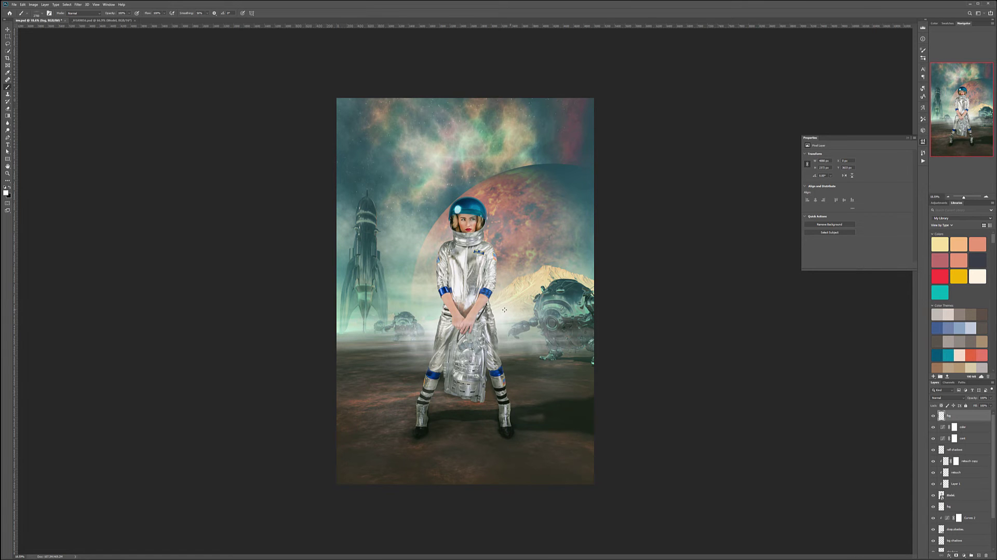
click(441, 232)
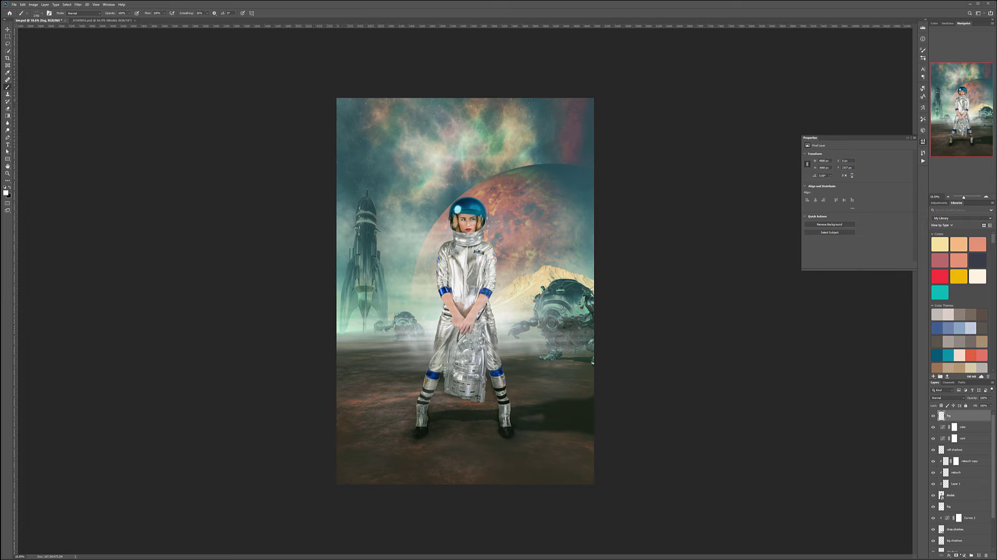
Create a new layer above the front fog layer, name it DB and fill it with neutral gray
click(978, 555)
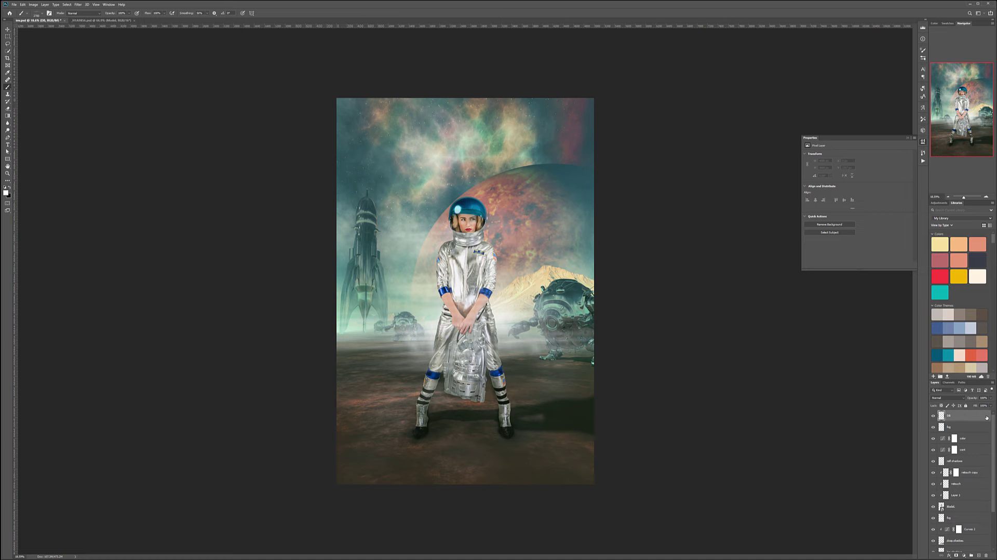
key(shift+F5)
key(Return)
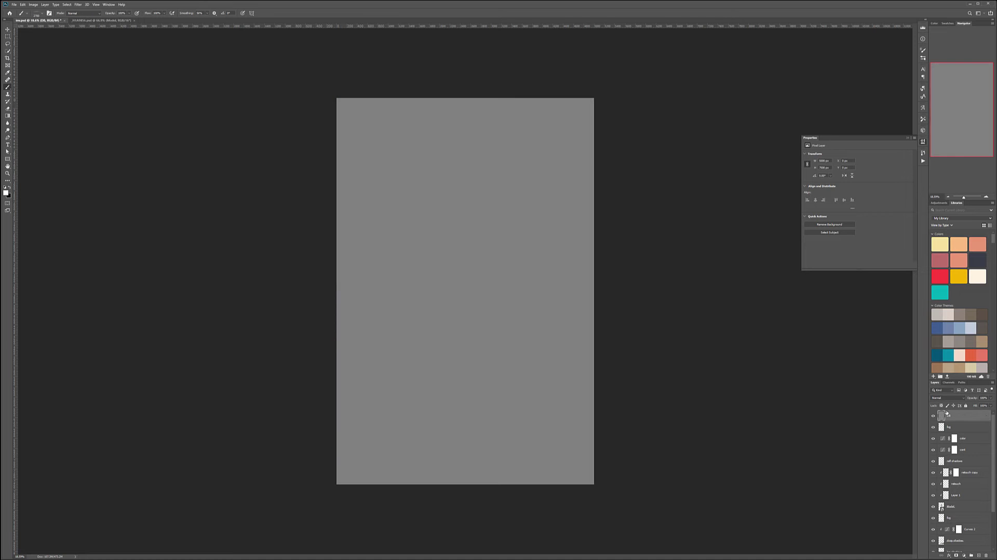
Choose the Soft Round brush and set the DB layer's blend mode to Soft Light
right_click(393, 160)
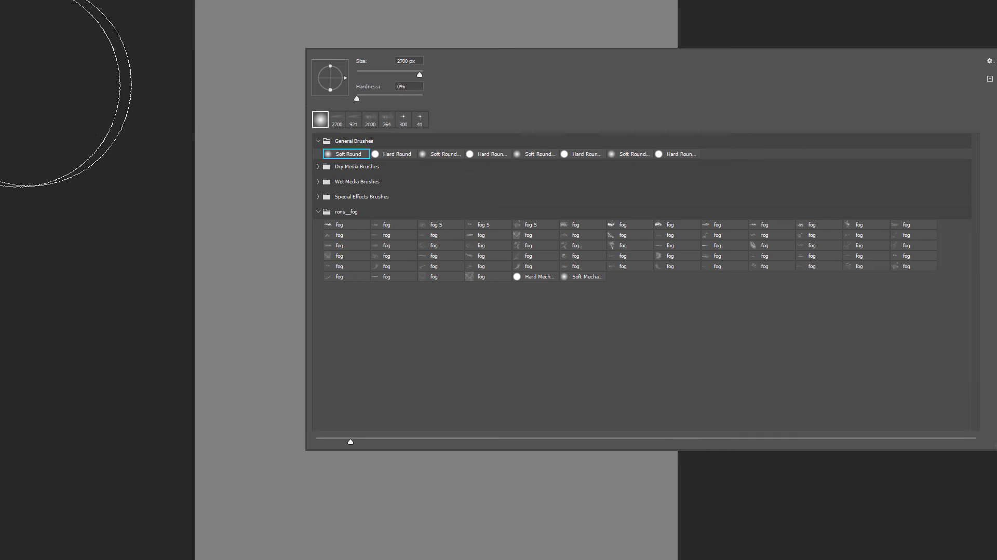
click(35, 81)
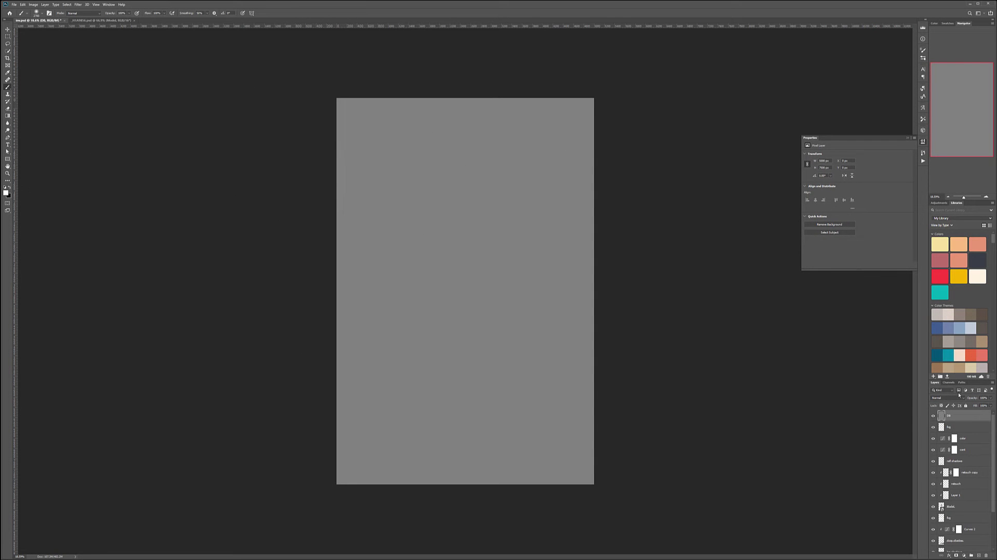
click(958, 397)
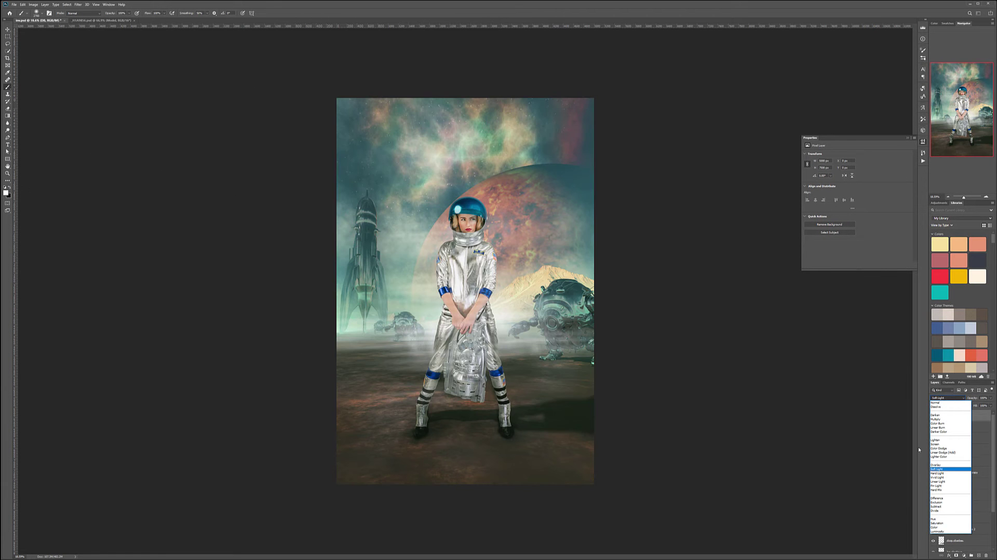
click(935, 470)
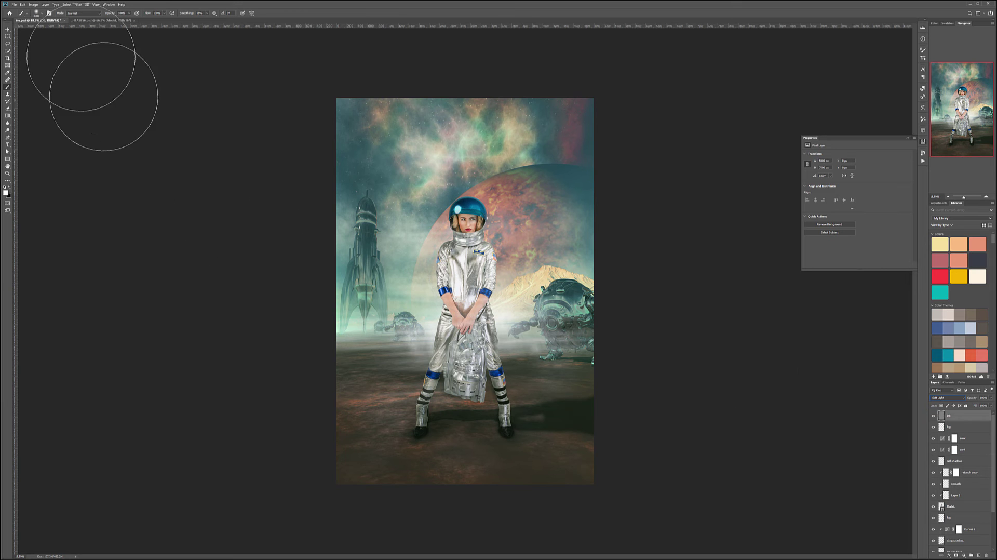
With a smaller, low-opacity brush on the DB layer, darken the foreground and outer edges in black and lighten the astronaut in white
key(2)
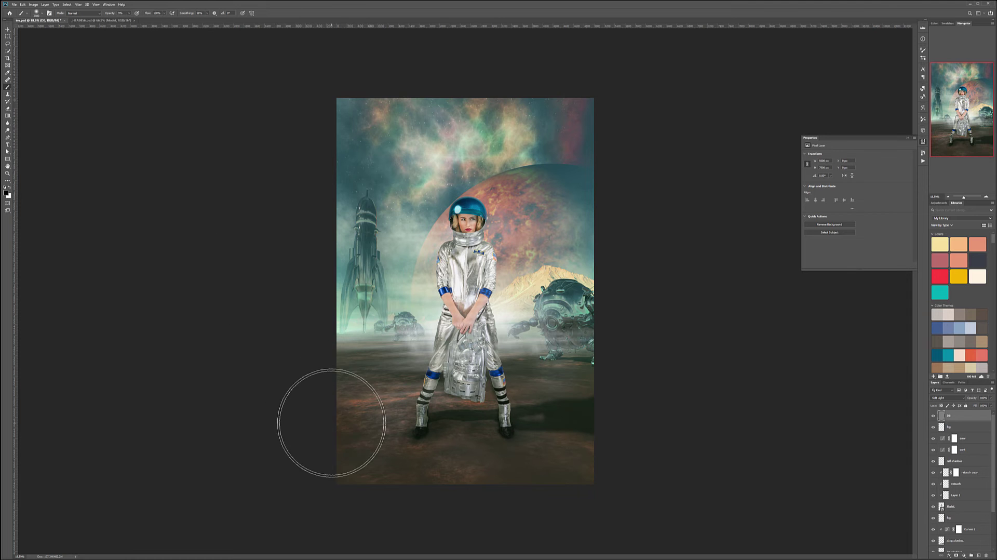
key(bracketleft)
key(bracketleft)
mouse_move(358, 457)
mouse_down()
mouse_move(558, 472)
mouse_move(439, 471)
mouse_move(623, 439)
mouse_move(495, 484)
mouse_move(416, 484)
mouse_move(519, 463)
mouse_move(345, 475)
mouse_move(514, 454)
mouse_move(317, 473)
mouse_move(596, 444)
mouse_move(577, 465)
mouse_move(589, 464)
mouse_move(390, 504)
mouse_move(569, 405)
mouse_move(563, 392)
mouse_move(489, 441)
mouse_move(396, 434)
mouse_move(521, 463)
mouse_move(393, 394)
mouse_move(371, 370)
mouse_move(360, 425)
mouse_move(350, 415)
mouse_move(366, 460)
mouse_move(339, 461)
mouse_move(348, 486)
mouse_move(324, 490)
mouse_move(505, 445)
mouse_move(363, 396)
mouse_move(371, 405)
mouse_move(411, 407)
mouse_move(387, 404)
mouse_move(373, 384)
mouse_move(501, 414)
mouse_move(549, 394)
mouse_move(531, 386)
mouse_move(512, 387)
mouse_move(446, 434)
mouse_move(446, 457)
mouse_move(484, 442)
mouse_move(450, 456)
mouse_move(581, 462)
mouse_move(427, 383)
mouse_move(344, 220)
mouse_move(338, 287)
mouse_move(340, 113)
mouse_move(327, 100)
mouse_move(272, 130)
mouse_move(330, 137)
mouse_move(341, 128)
mouse_move(551, 118)
mouse_move(434, 107)
mouse_move(330, 116)
mouse_move(343, 109)
mouse_move(278, 283)
mouse_move(622, 115)
mouse_move(470, 78)
mouse_move(654, 183)
mouse_move(489, 84)
mouse_move(592, 197)
mouse_move(605, 263)
mouse_move(642, 296)
mouse_move(369, 177)
mouse_move(339, 362)
mouse_move(418, 469)
mouse_move(480, 469)
mouse_up()
key(x)
mouse_move(440, 248)
mouse_down()
mouse_move(429, 268)
mouse_move(473, 216)
mouse_move(498, 222)
mouse_move(506, 248)
mouse_move(449, 243)
mouse_move(409, 262)
mouse_move(522, 249)
mouse_move(531, 302)
mouse_move(519, 330)
mouse_up()
mouse_move(603, 424)
mouse_down()
mouse_move(503, 422)
mouse_move(452, 444)
mouse_move(470, 462)
mouse_move(418, 400)
mouse_move(345, 490)
mouse_move(338, 383)
mouse_move(534, 450)
mouse_move(574, 449)
mouse_move(583, 371)
mouse_move(451, 428)
mouse_move(503, 423)
mouse_move(597, 311)
mouse_move(595, 257)
mouse_move(395, 65)
mouse_move(390, 167)
mouse_up()
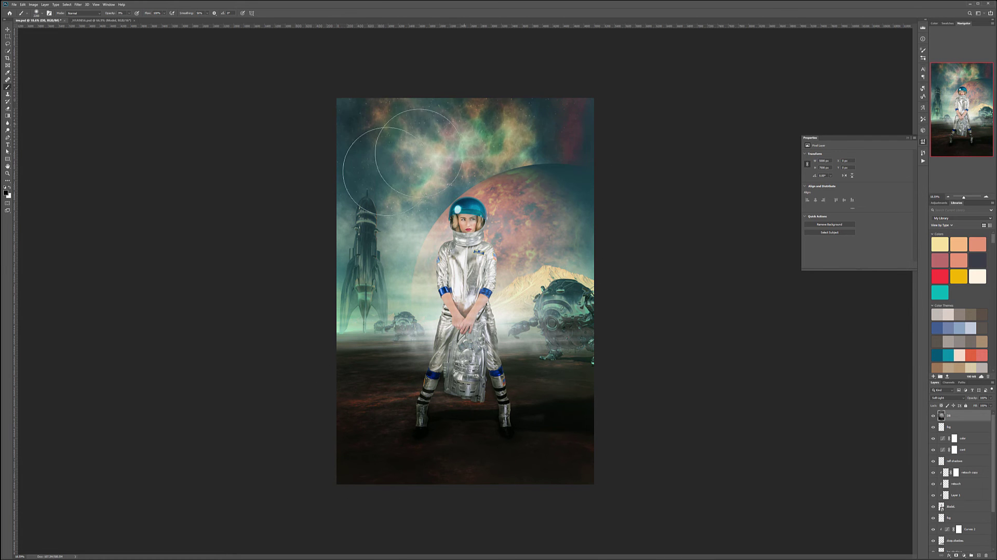
Burn more shading into the DB layer across the horizon, the ground around the robots and the image's lower edge
drag(433, 349, 579, 312)
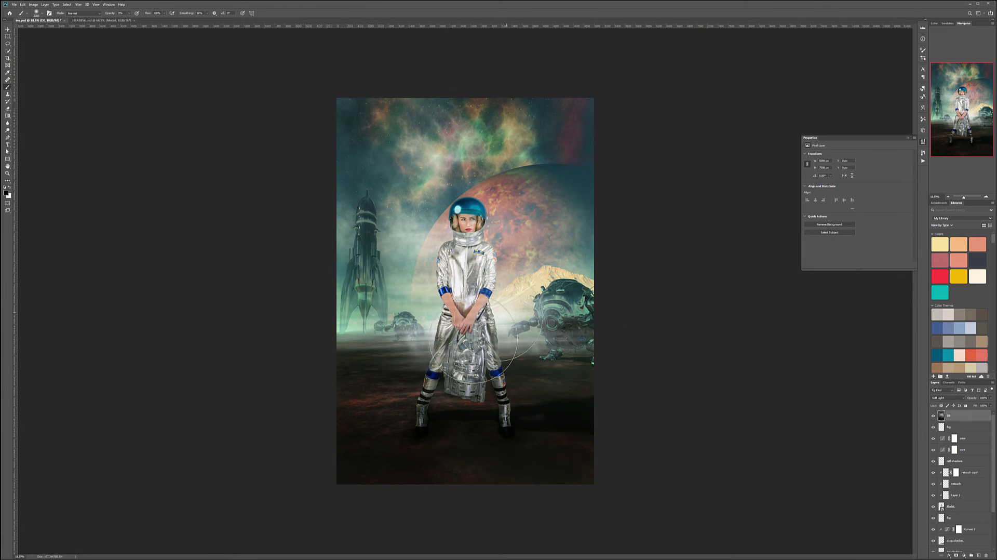
mouse_move(526, 354)
mouse_down()
mouse_move(363, 389)
mouse_move(367, 336)
mouse_up()
mouse_move(568, 331)
mouse_down()
mouse_move(382, 400)
mouse_move(712, 378)
mouse_move(765, 423)
mouse_move(479, 443)
mouse_move(416, 461)
mouse_move(846, 427)
mouse_move(583, 418)
mouse_move(325, 237)
mouse_up()
mouse_move(516, 501)
mouse_down()
mouse_move(563, 471)
mouse_move(383, 468)
mouse_move(416, 454)
mouse_move(561, 477)
mouse_up()
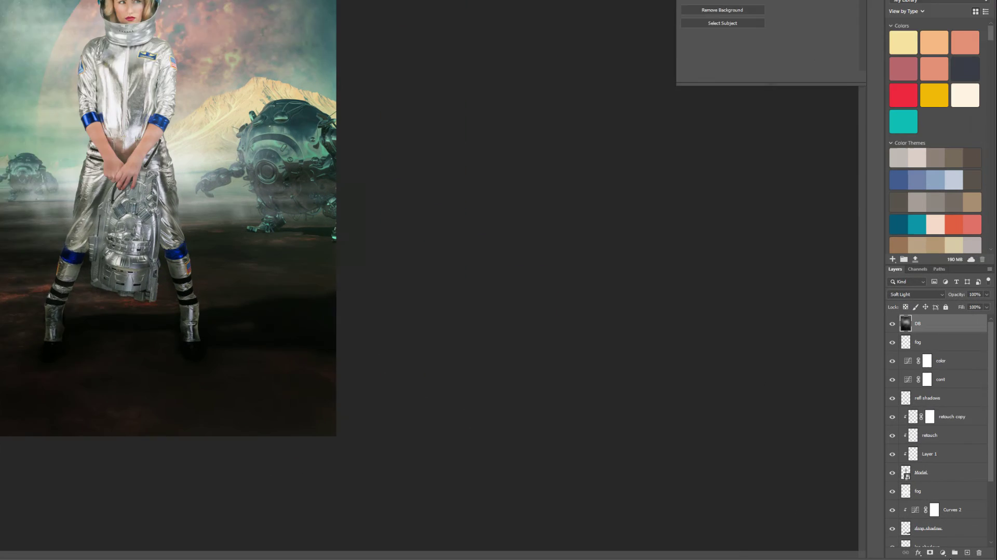
Create a top layer named dark with a blue color label and the Multiply blend mode
key(ctrl+shift+alt+n)
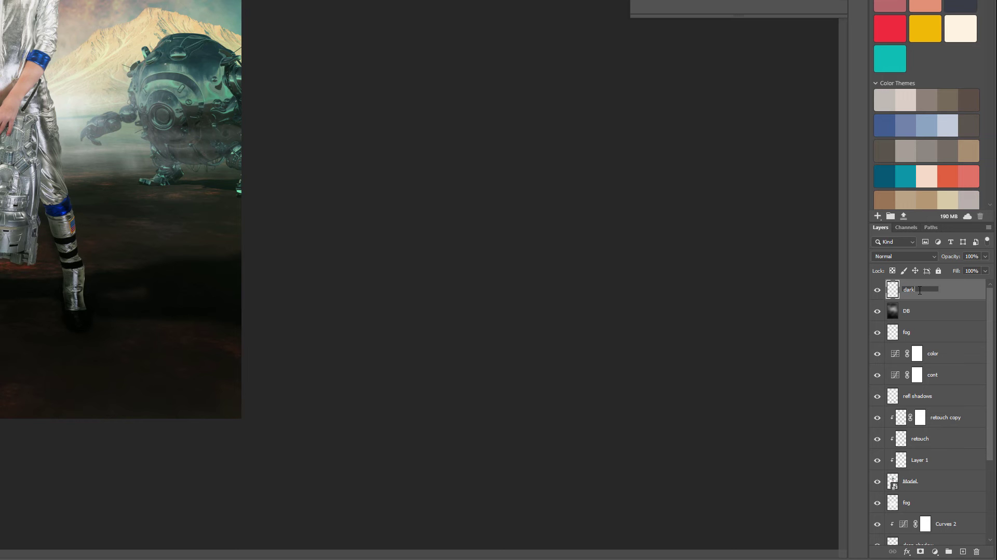
right_click(950, 300)
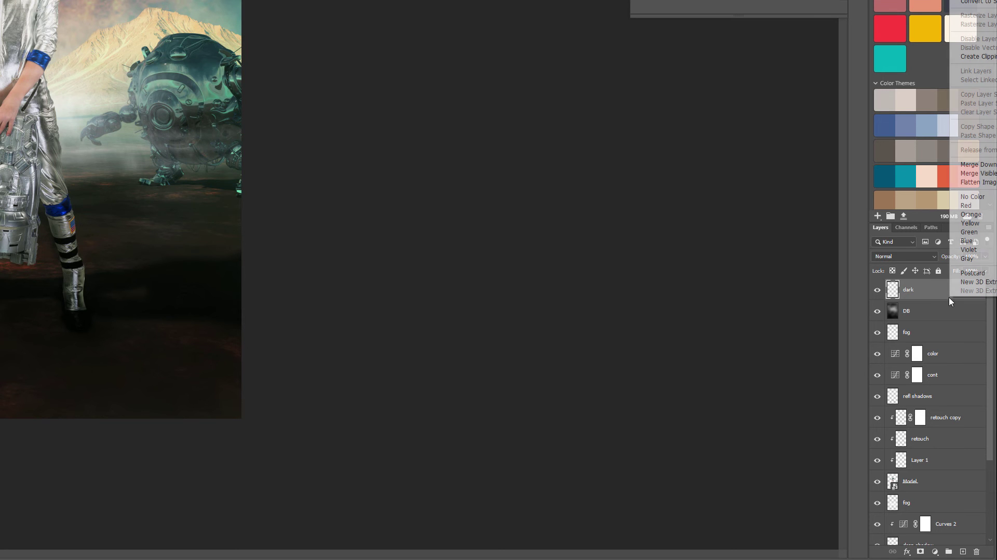
click(963, 251)
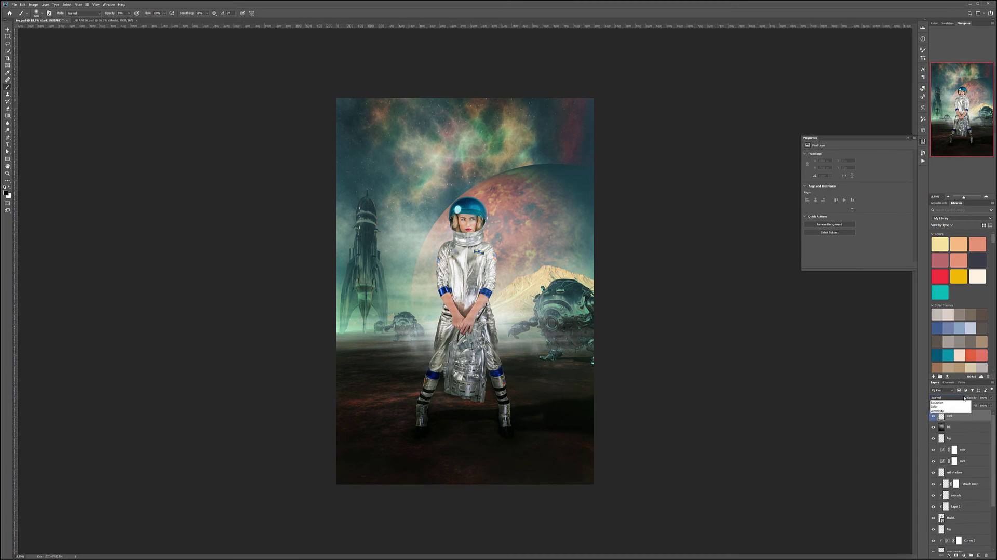
click(941, 377)
click(944, 419)
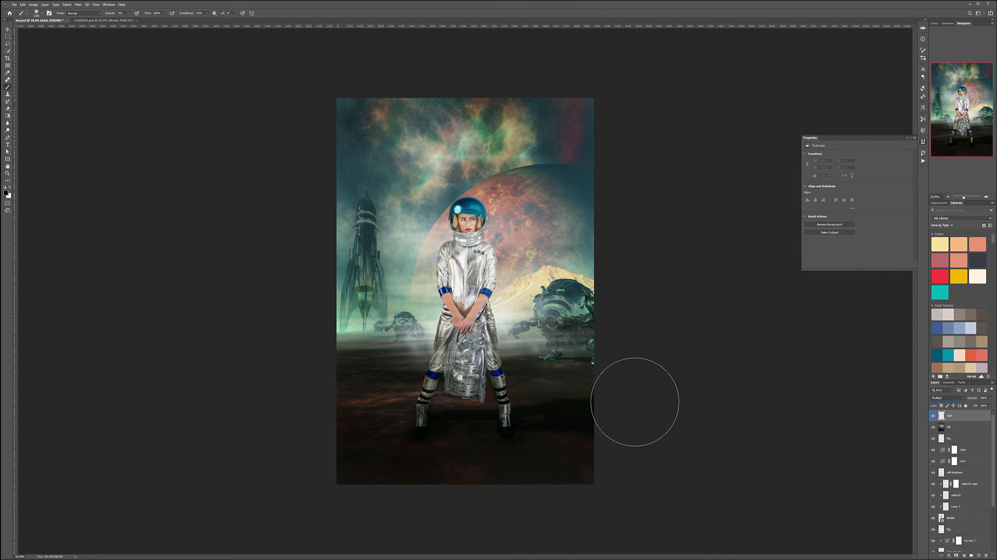
Paint soft black on the dark layer over the ground around the astronaut's feet and toward the rocket's base
mouse_move(421, 456)
mouse_down()
mouse_move(737, 502)
mouse_move(346, 423)
mouse_move(395, 494)
mouse_move(344, 487)
mouse_move(476, 493)
mouse_move(601, 466)
mouse_move(632, 442)
mouse_move(487, 460)
mouse_move(576, 400)
mouse_up()
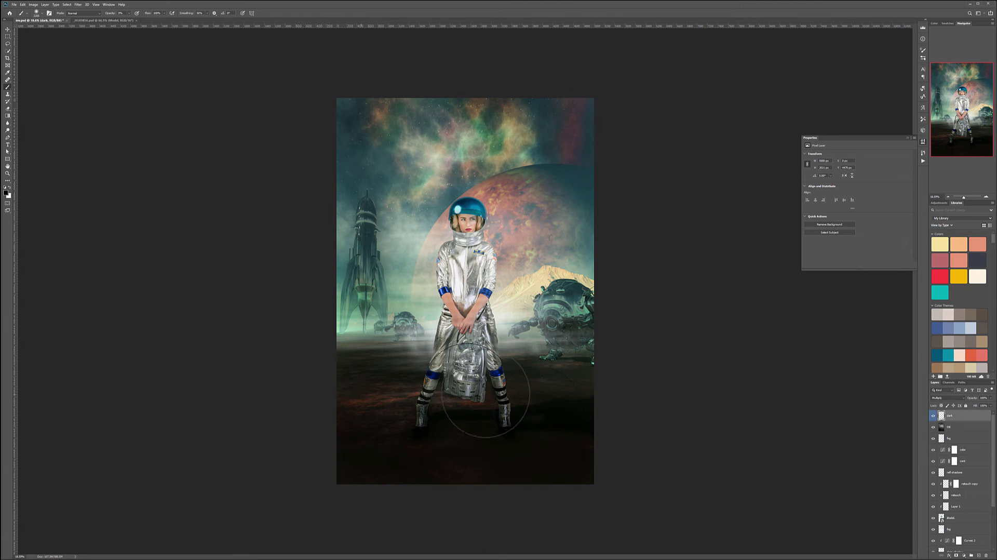
drag(410, 396, 372, 351)
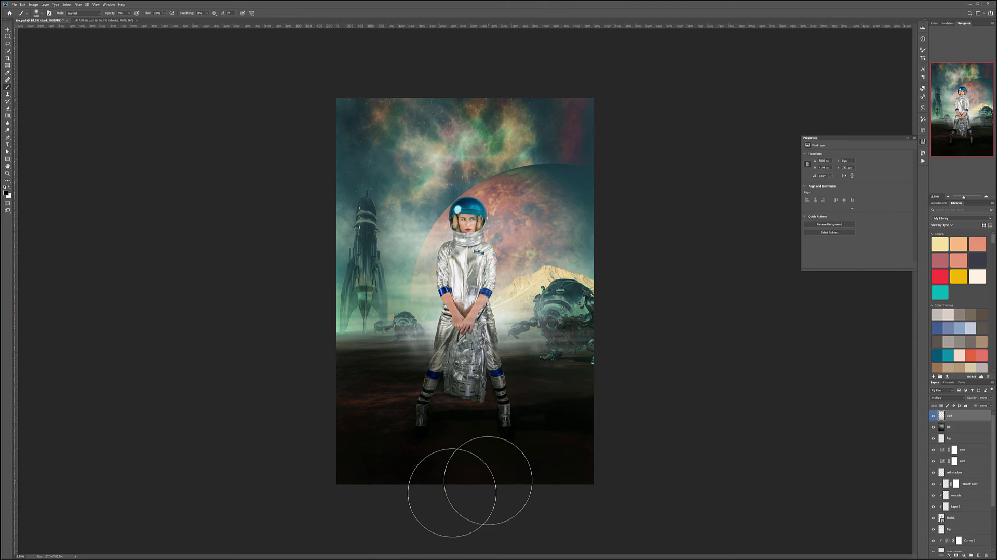
key(ctrl+z)
key(ctrl+shift+z)
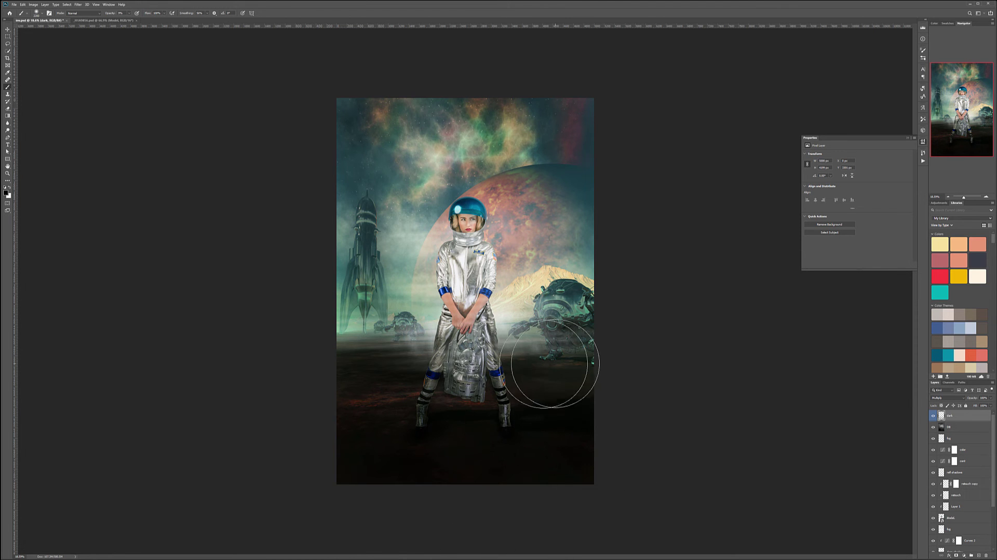
Extend the black shading on the dark layer along the bottom edge and over the rocket, sky and large robot
mouse_move(403, 469)
mouse_down()
mouse_move(414, 485)
mouse_move(493, 460)
mouse_move(438, 472)
mouse_move(447, 430)
mouse_move(367, 389)
mouse_move(493, 416)
mouse_move(512, 367)
mouse_move(542, 372)
mouse_move(528, 474)
mouse_move(609, 465)
mouse_move(510, 472)
mouse_move(588, 464)
mouse_move(571, 376)
mouse_move(470, 410)
mouse_move(499, 397)
mouse_move(424, 392)
mouse_move(645, 322)
mouse_move(641, 311)
mouse_move(575, 357)
mouse_move(392, 394)
mouse_move(568, 392)
mouse_move(470, 447)
mouse_move(496, 502)
mouse_up()
mouse_move(384, 197)
mouse_down()
mouse_move(358, 151)
mouse_move(331, 262)
mouse_move(329, 104)
mouse_move(385, 95)
mouse_move(457, 103)
mouse_move(368, 91)
mouse_move(320, 115)
mouse_move(311, 142)
mouse_move(499, 85)
mouse_move(435, 93)
mouse_move(422, 107)
mouse_move(583, 104)
mouse_move(400, 153)
mouse_move(424, 162)
mouse_move(353, 198)
mouse_move(335, 275)
mouse_move(462, 173)
mouse_move(606, 127)
mouse_move(449, 161)
mouse_move(574, 268)
mouse_up()
scroll(575, 269, down, 2)
scroll(575, 269, up, 3)
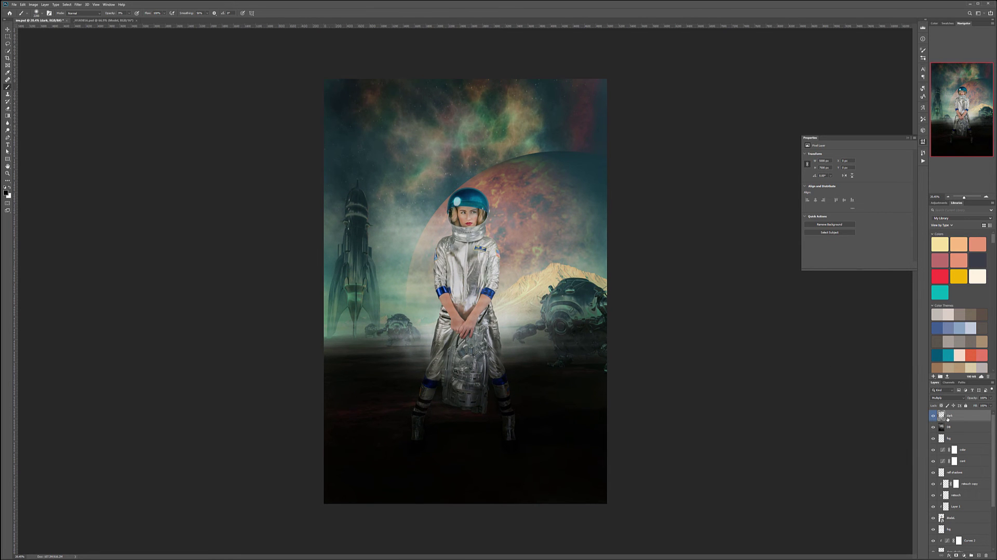
Compare the image with and without the dark and DB layers and reduce both layers' strength
click(933, 415)
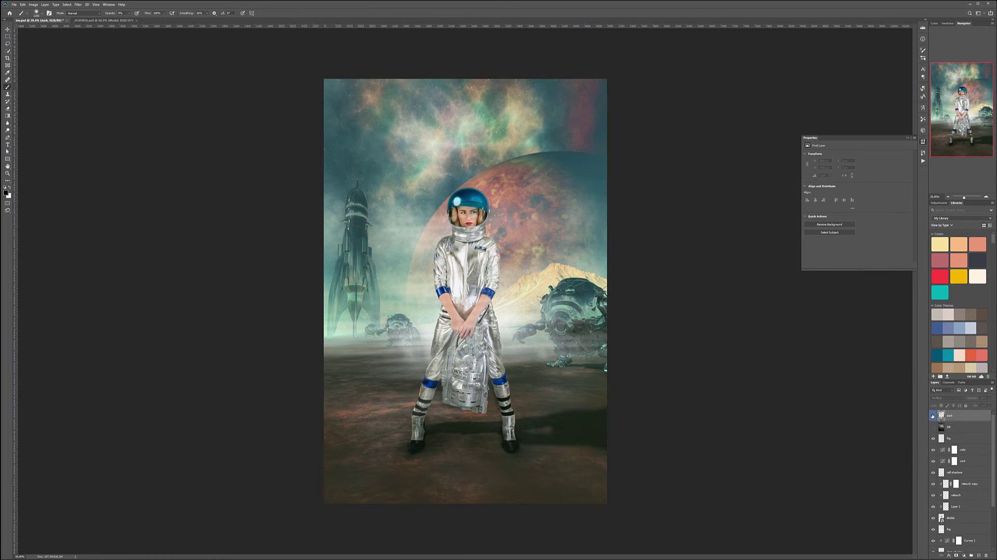
click(933, 416)
click(932, 427)
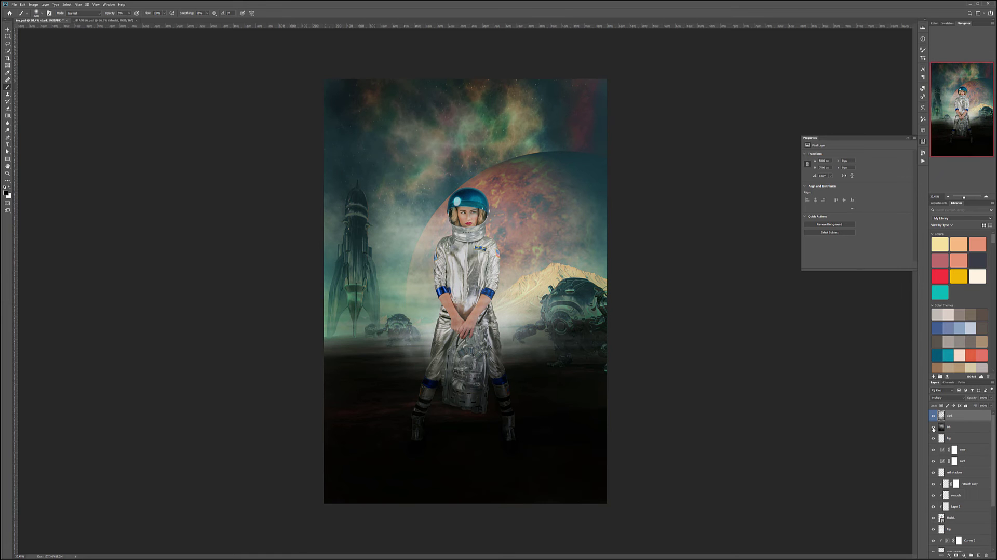
click(933, 416)
click(933, 415)
click(933, 415)
click(933, 415)
mouse_move(974, 407)
mouse_down()
mouse_move(963, 407)
mouse_move(980, 407)
mouse_up()
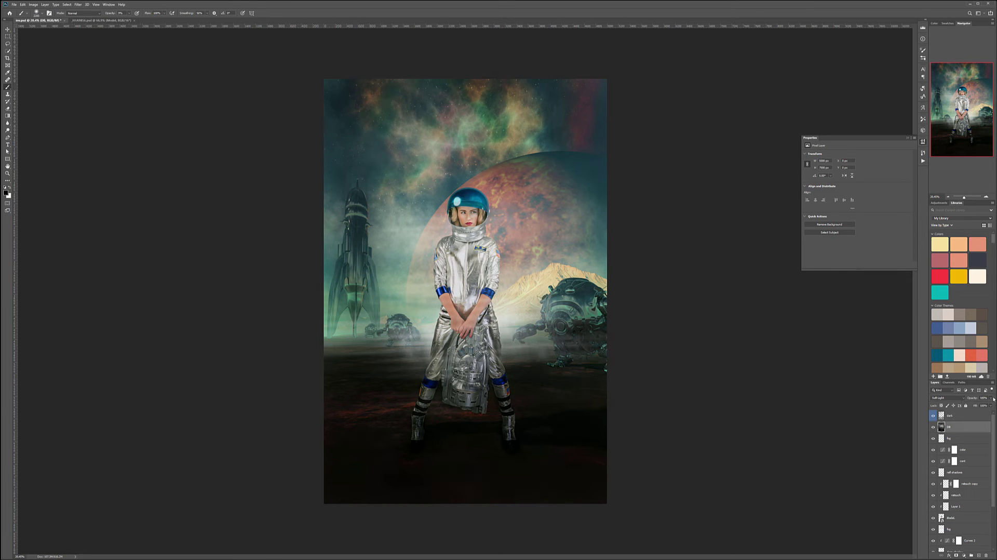
drag(970, 405, 982, 406)
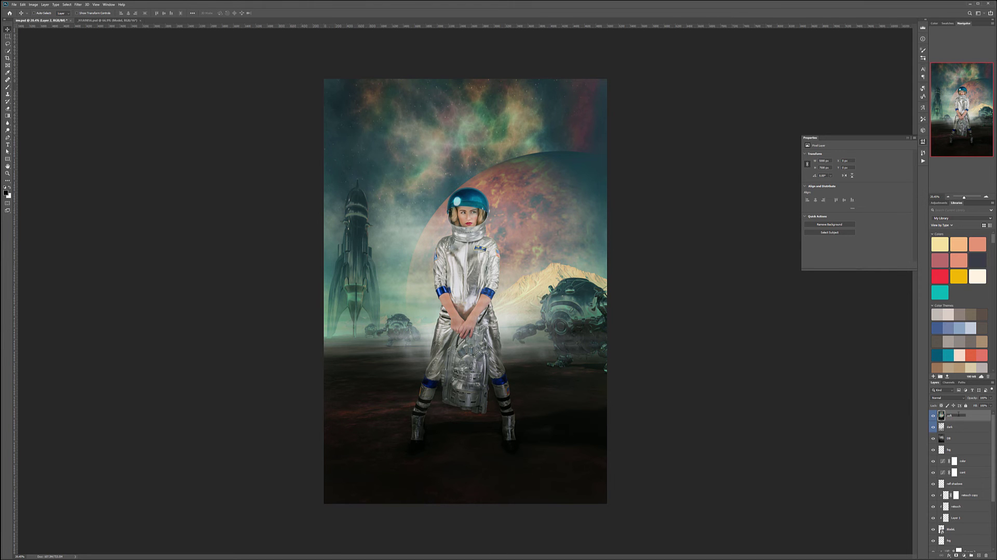
Name the merged top layer soft and apply Dust & Scratches to it with a radius of 20 pixels and threshold 0
key(Return)
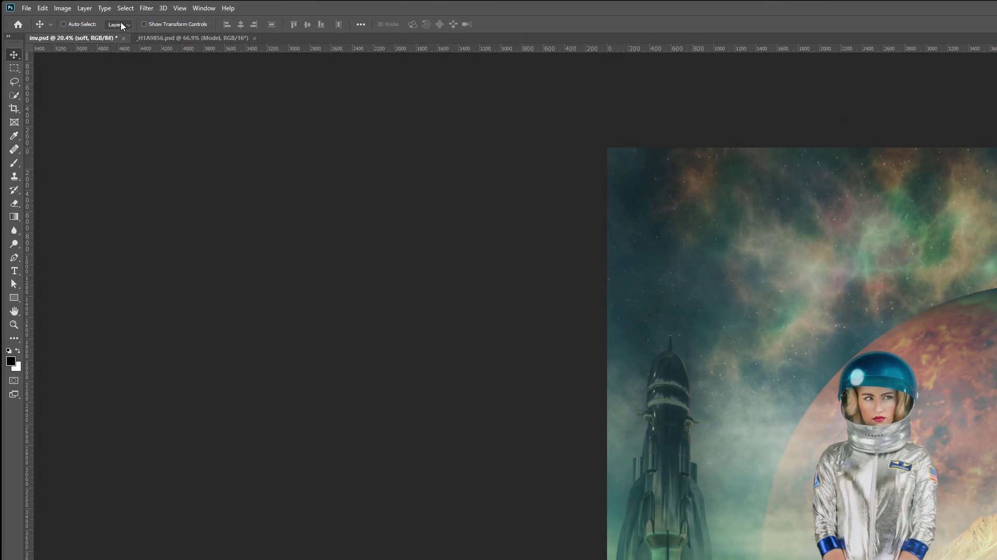
click(145, 8)
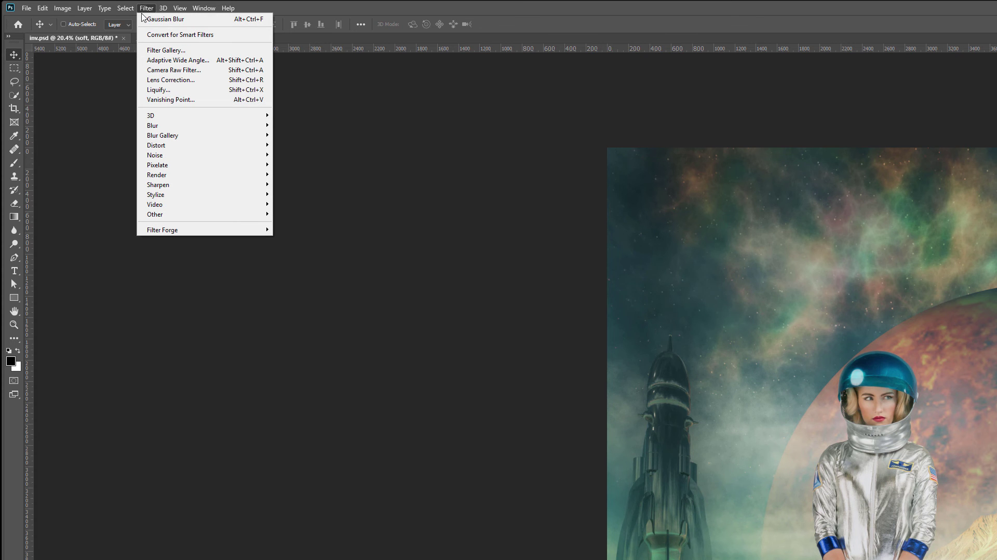
mouse_move(197, 155)
click(216, 130)
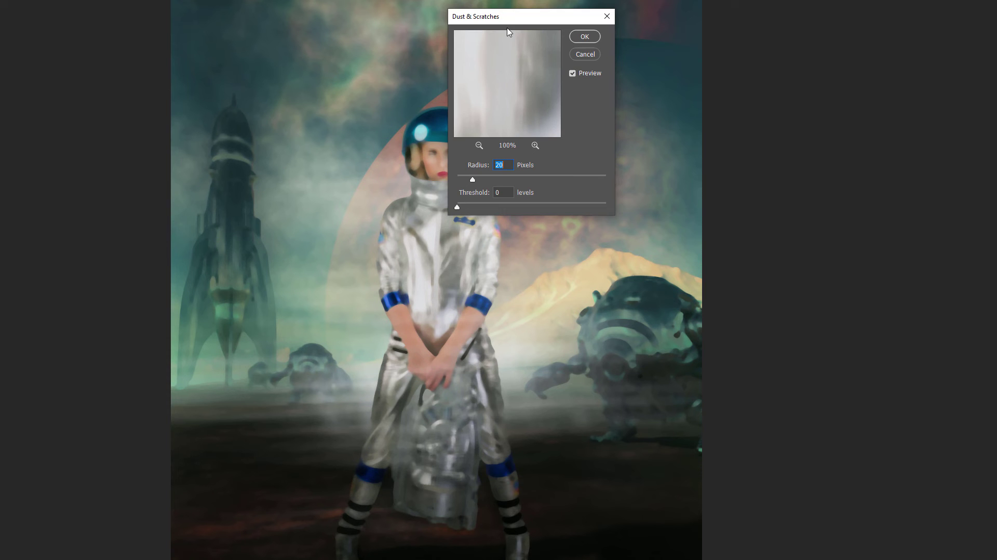
drag(508, 18, 734, 14)
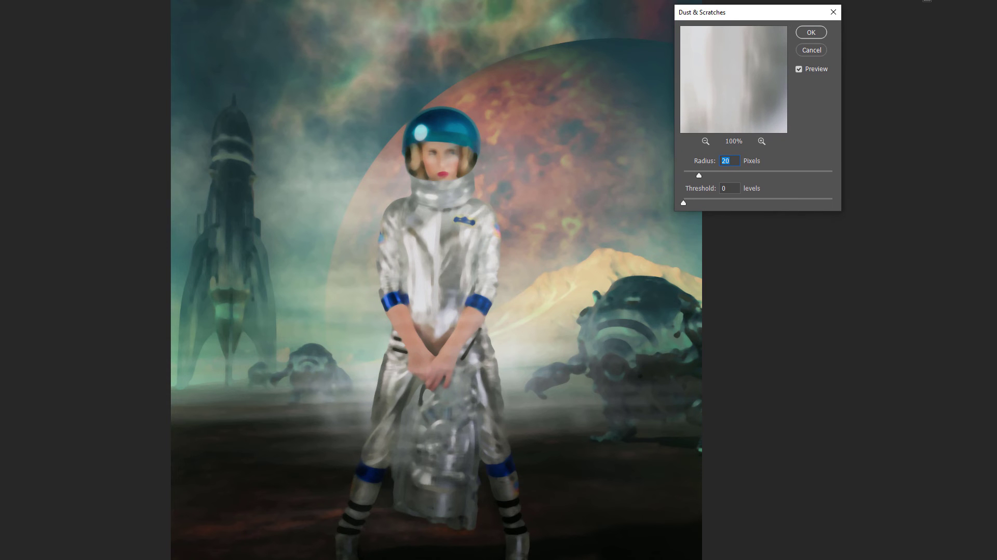
click(811, 32)
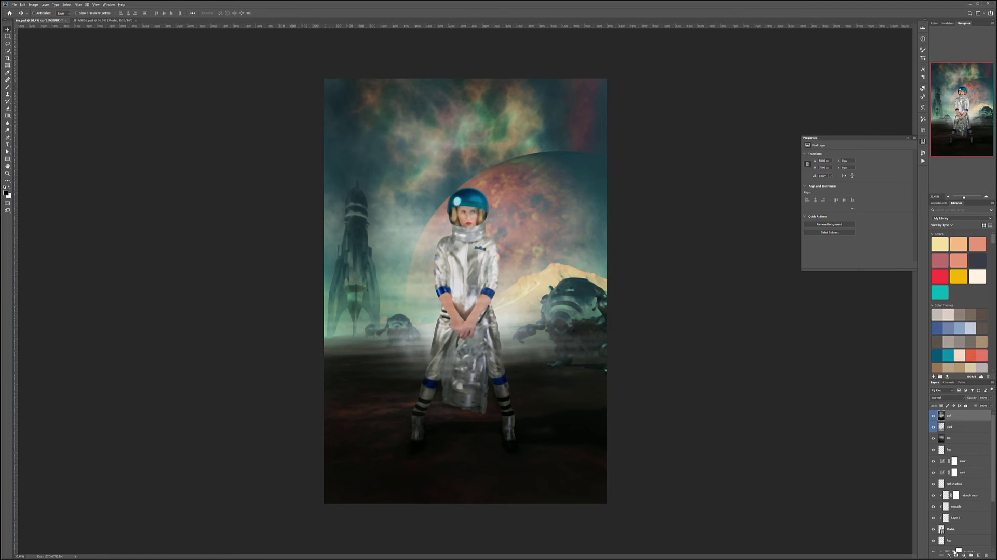
Add a black mask that hides the soft layer and give the layer a red color label
alt+click(956, 555)
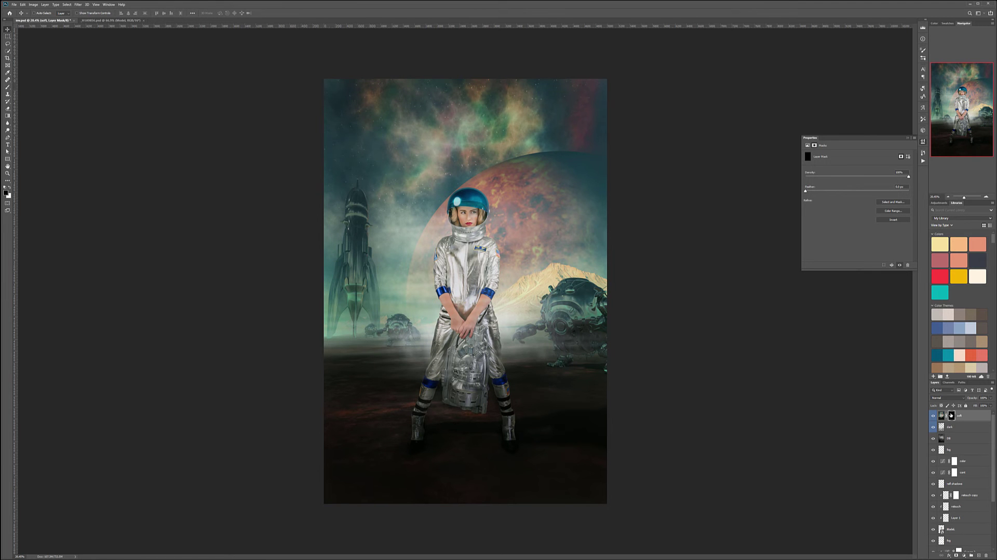
right_click(977, 418)
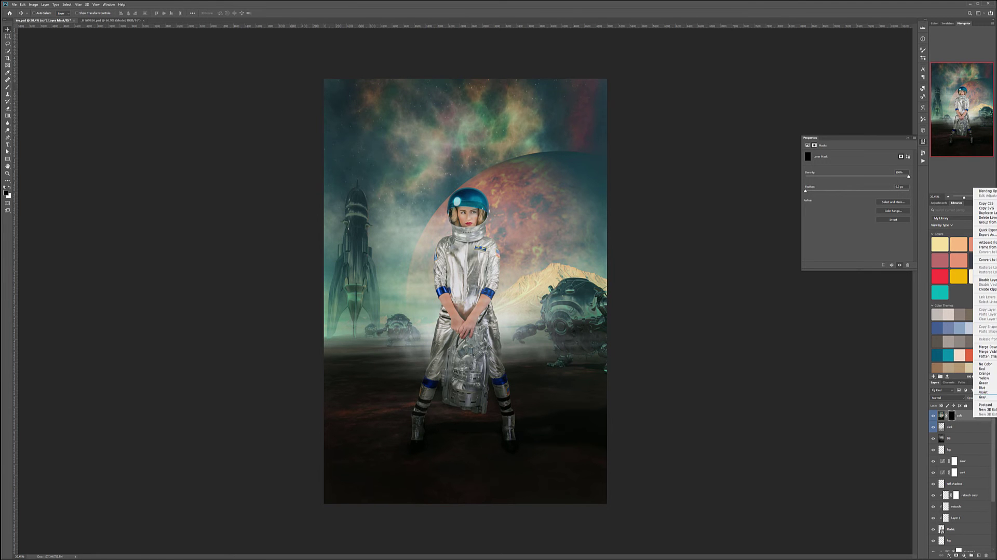
click(984, 366)
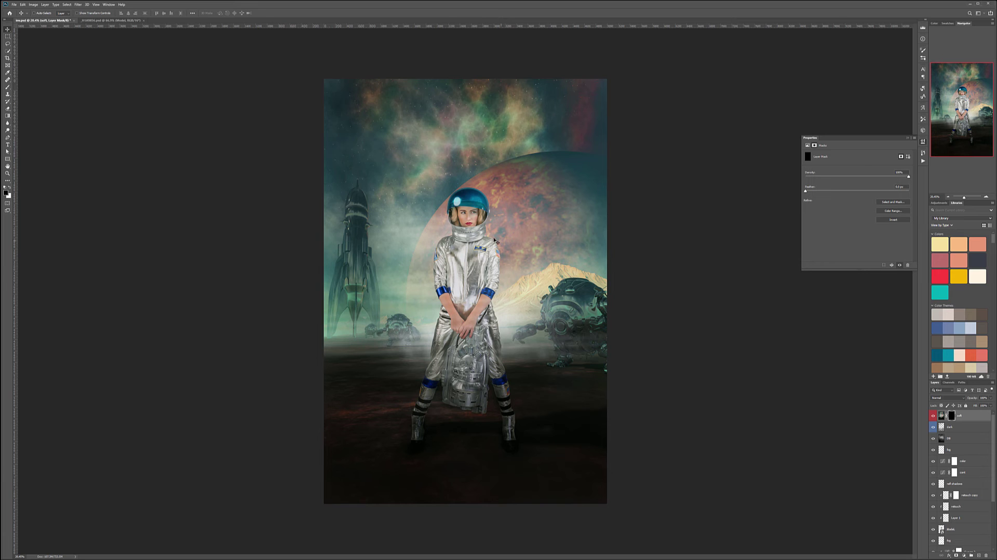
Paint white with the soft brush on the soft layer's mask to bring in the smoothing selectively, including over the planet
click(7, 87)
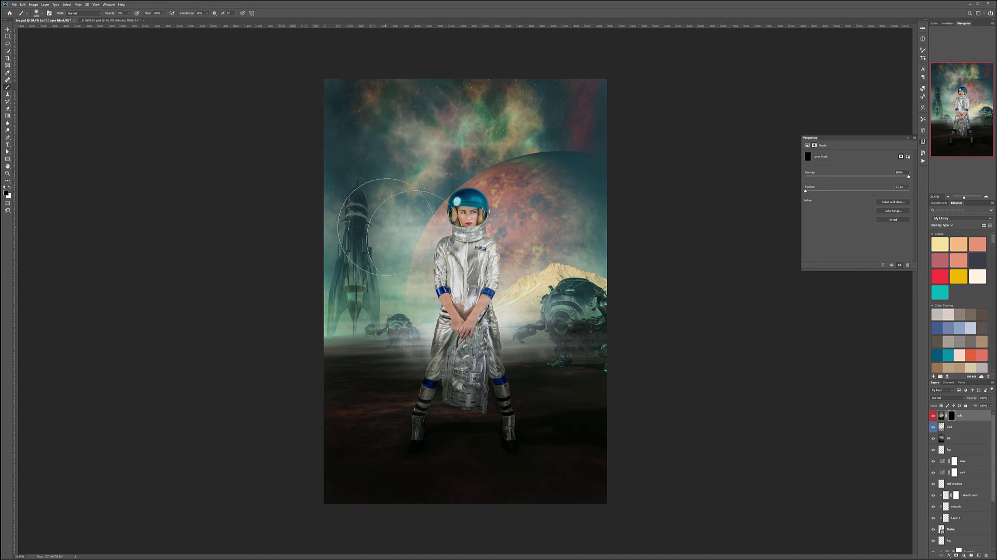
key(x)
key(2)
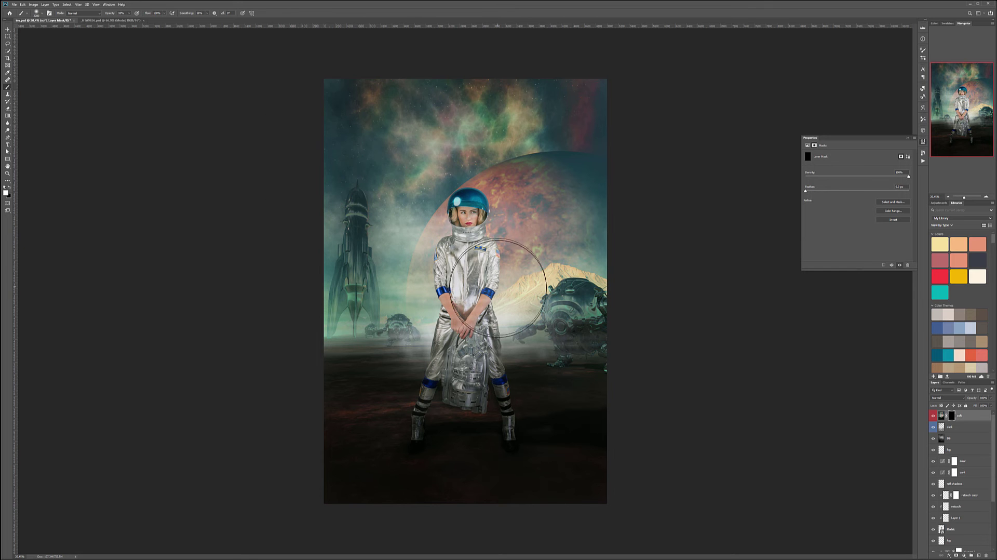
mouse_move(570, 182)
mouse_down()
mouse_move(522, 137)
mouse_move(551, 179)
mouse_up()
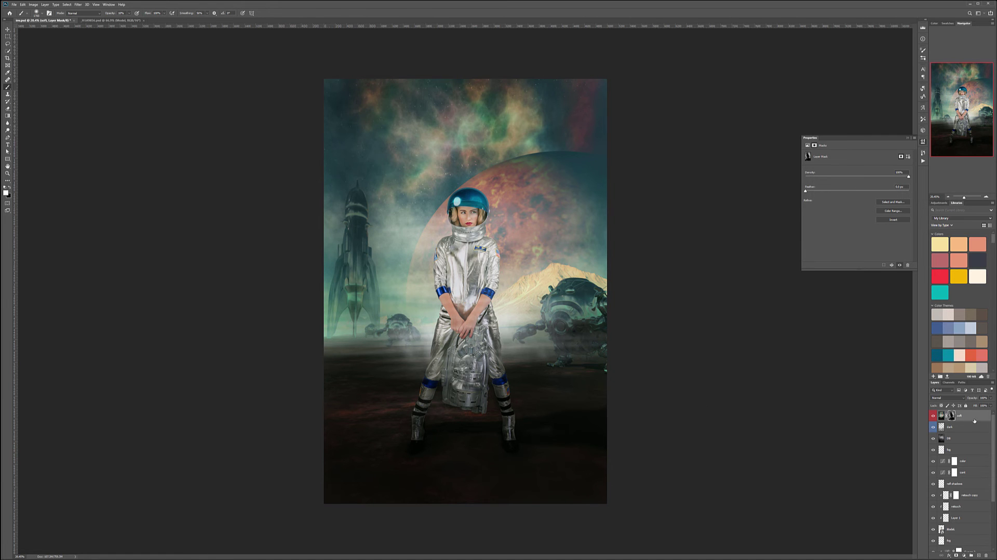
Stamp all visible layers into a new top layer and convert it to black and white with lowered yellows, greens, cyans and blues
key(ctrl+shift+alt+e)
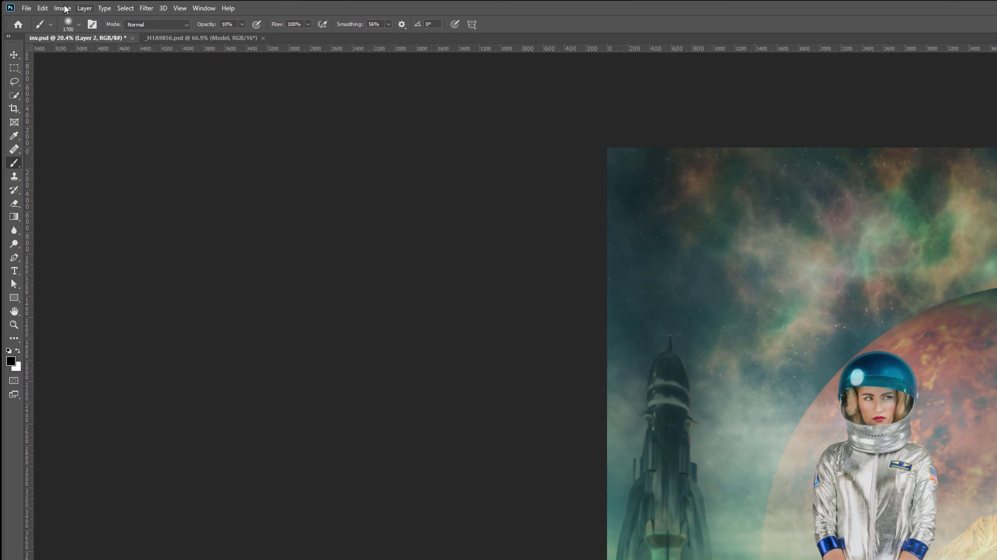
click(33, 4)
mouse_move(78, 35)
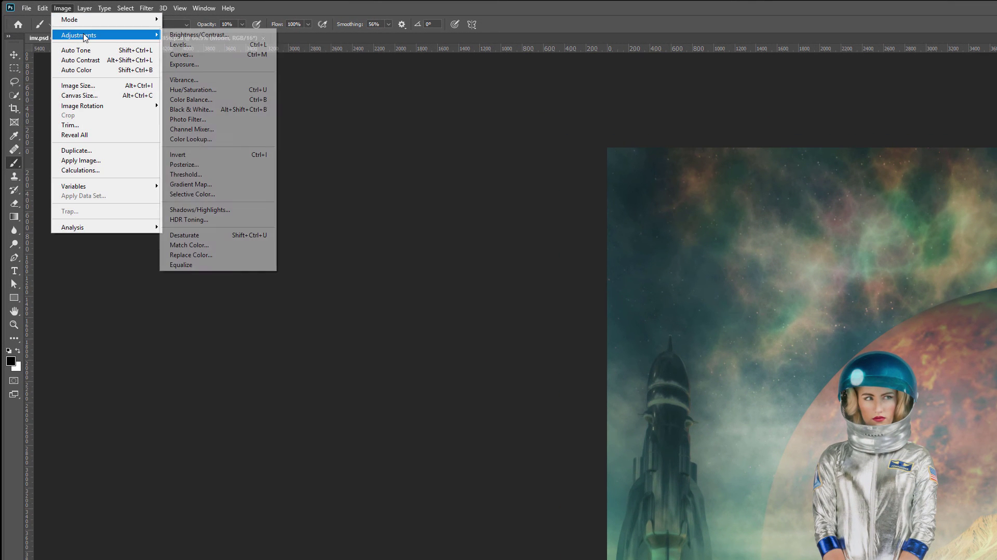
click(256, 110)
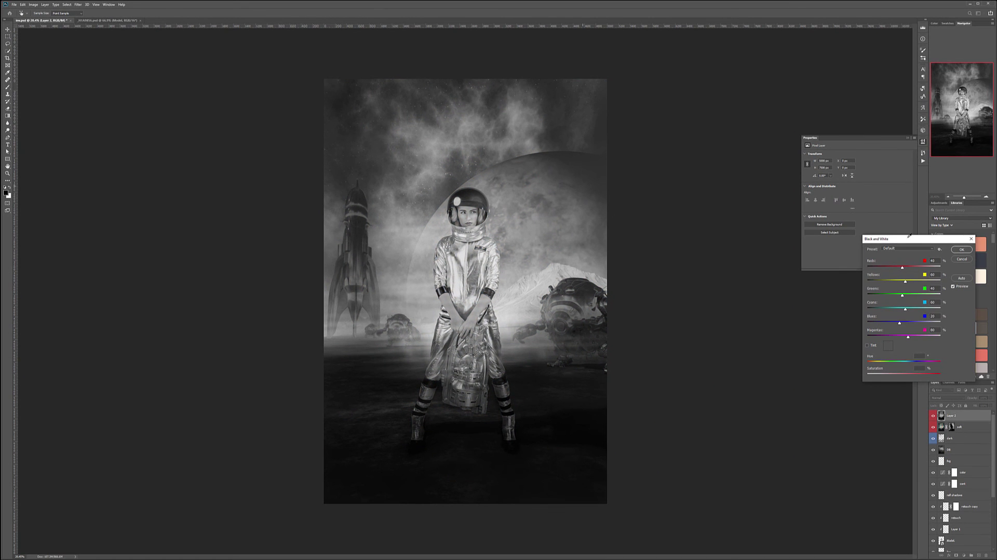
drag(897, 241, 651, 178)
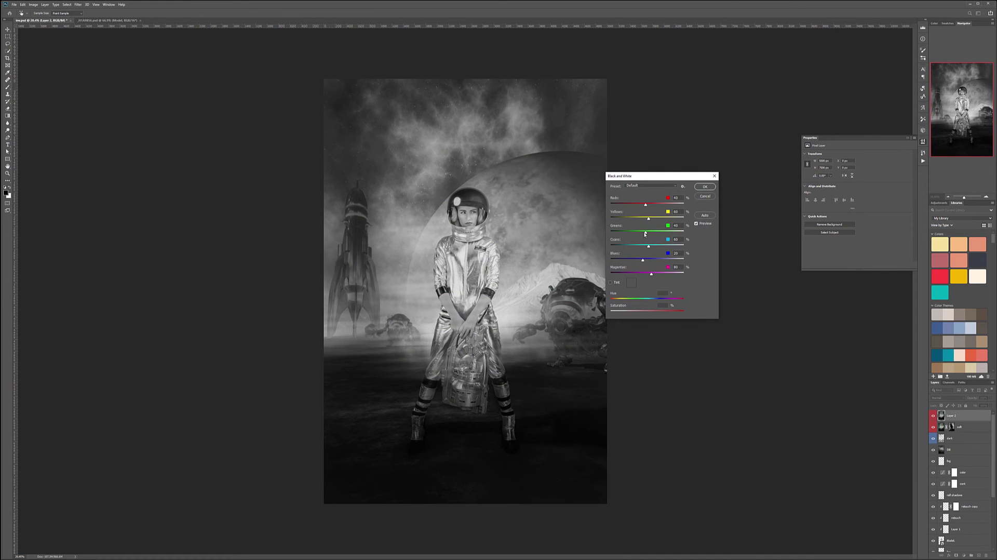
drag(642, 234, 638, 260)
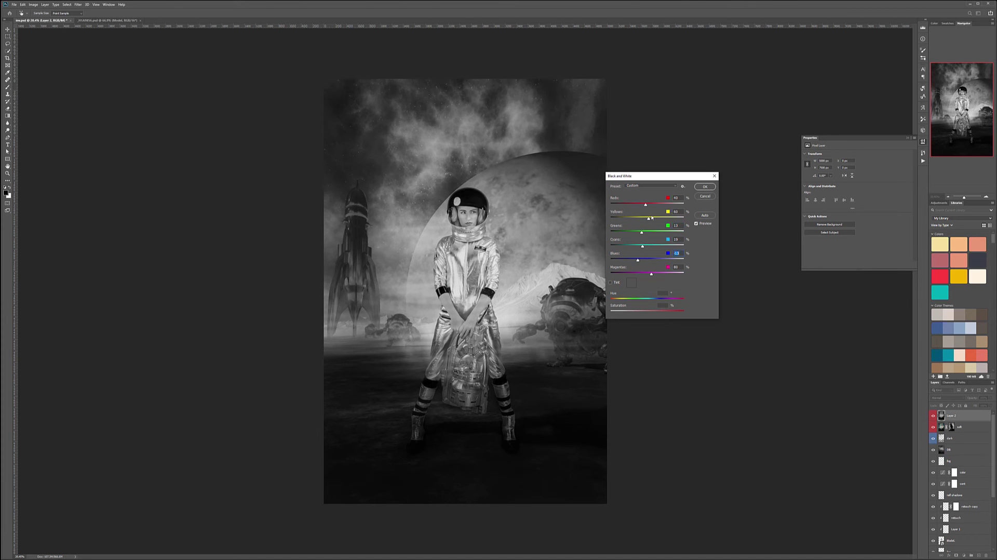
drag(648, 219, 646, 221)
click(705, 187)
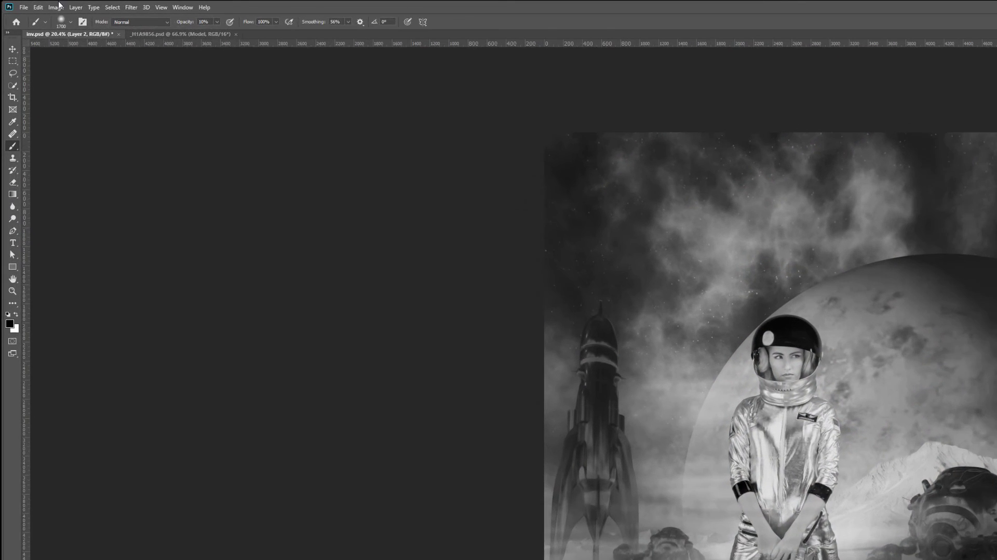
Start a Shadows/Highlights adjustment on the black-and-white layer and set both the shadows and highlights radius to 10 px
click(34, 5)
mouse_move(65, 35)
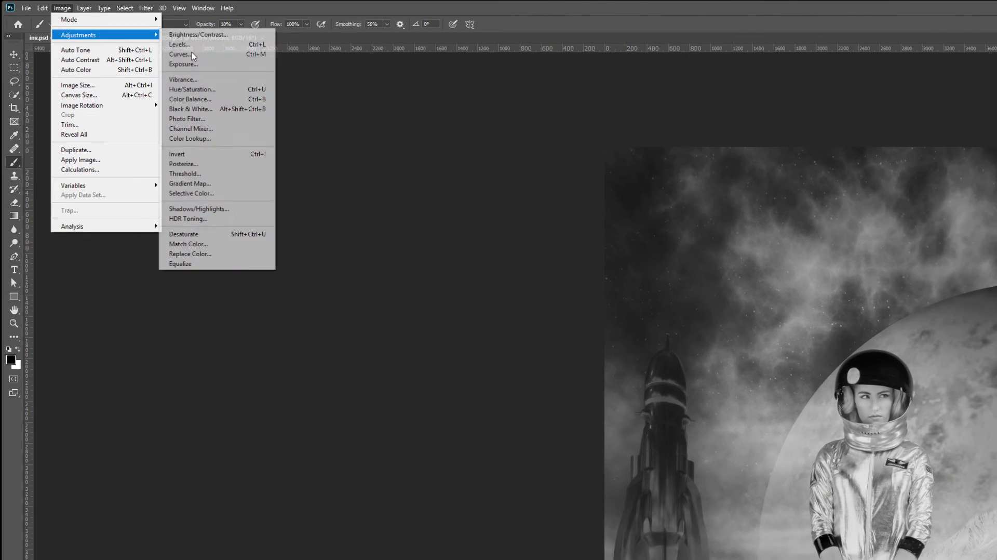
click(192, 208)
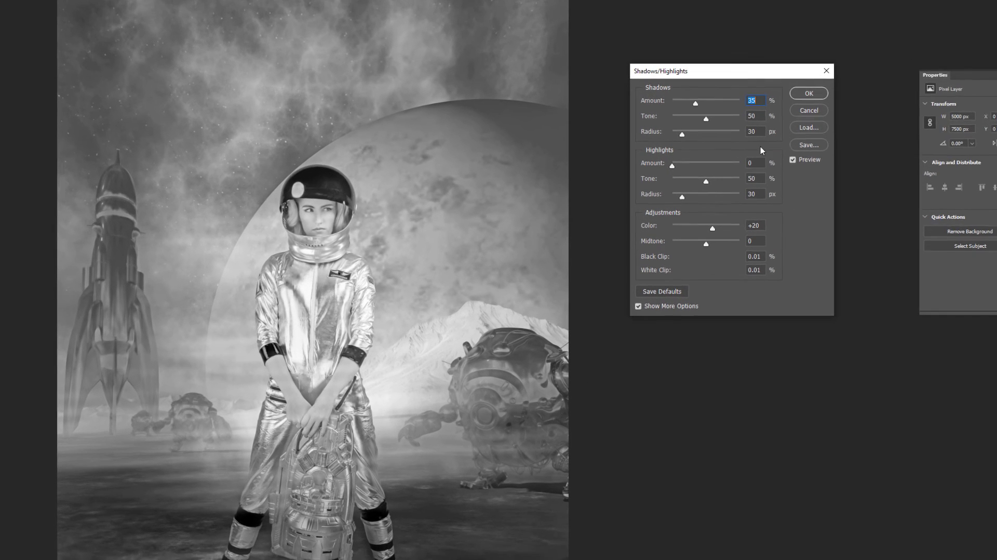
drag(723, 160, 688, 156)
text(10)
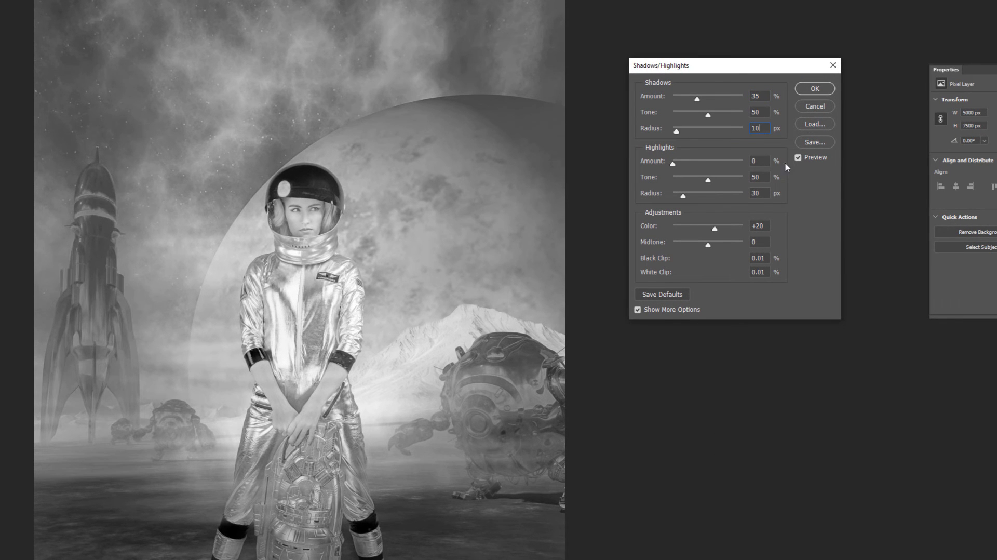
double_click(761, 193)
text(10)
Apply Shadows/Highlights with both amounts at 100%, the shadows tone at 27% and a reduced highlights tone
drag(696, 102, 842, 86)
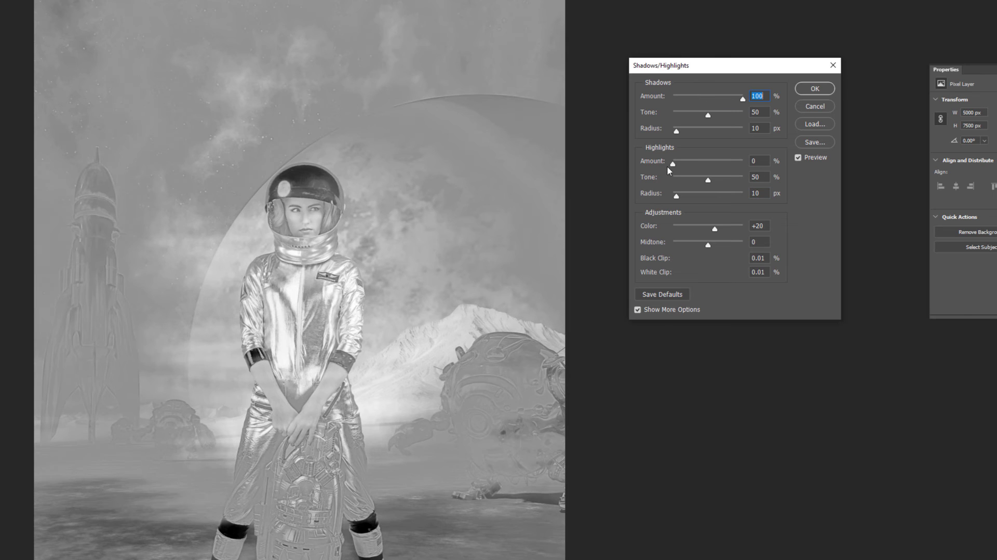
drag(673, 163, 863, 156)
drag(707, 114, 692, 124)
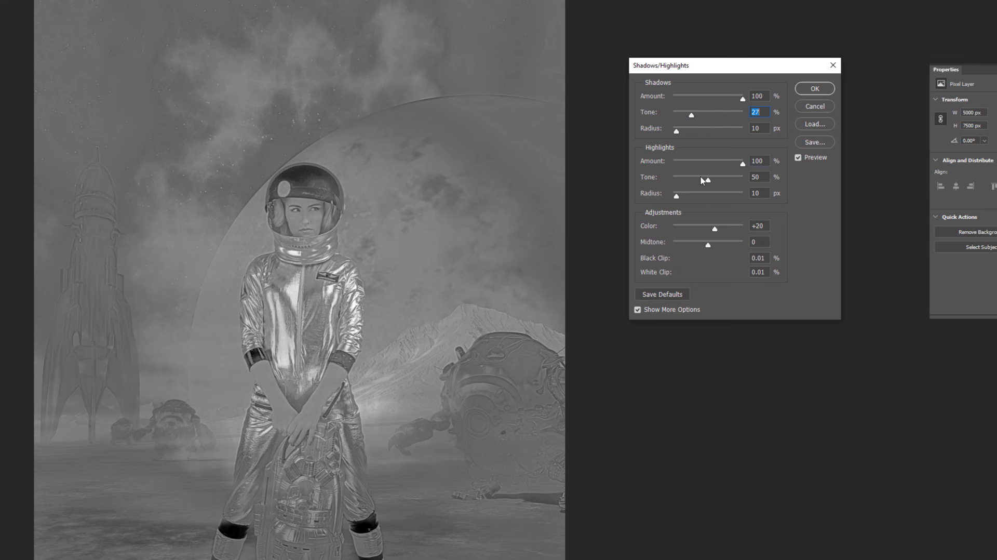
drag(709, 181, 701, 181)
click(815, 89)
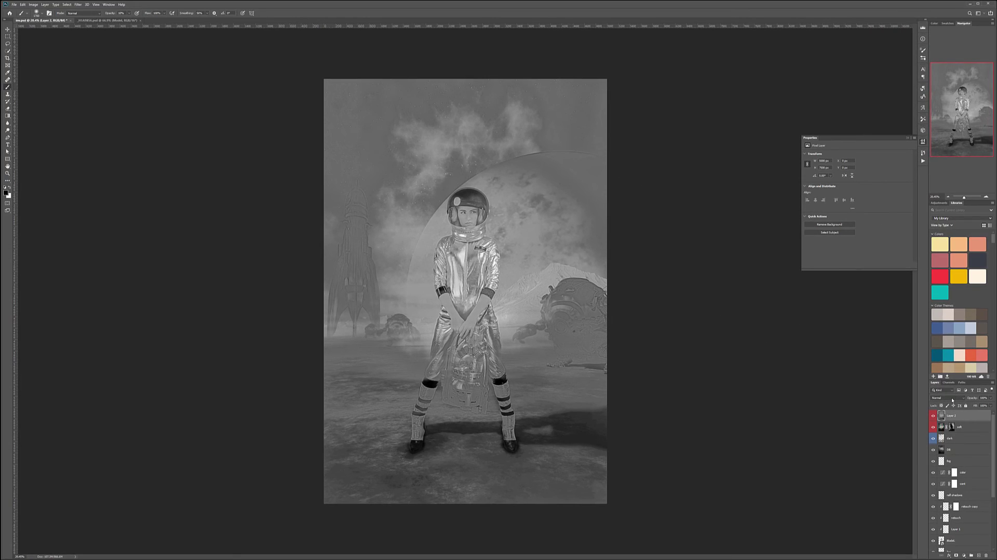
Blend the grey layer in Soft Light, compare the image with and without it, and reduce its opacity
click(952, 399)
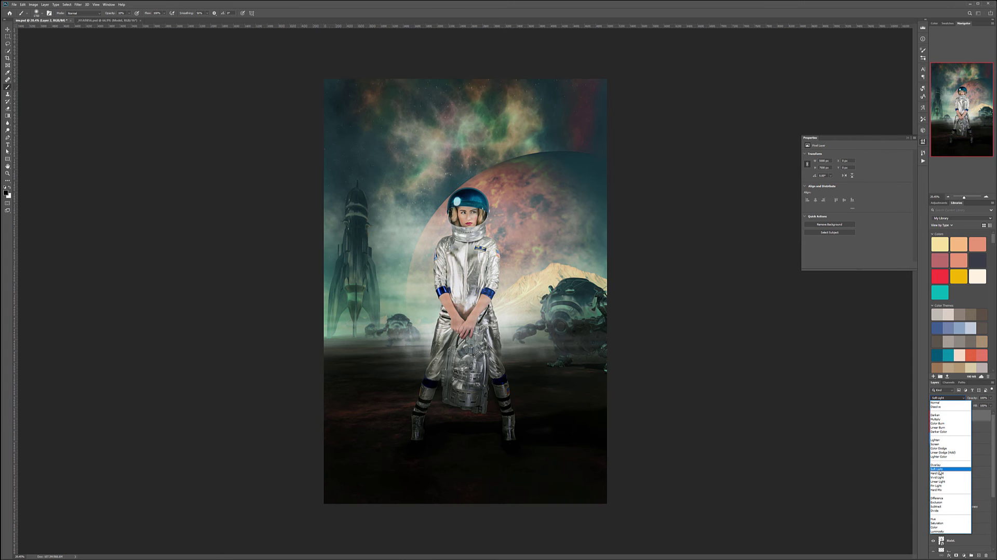
click(937, 468)
click(933, 416)
click(932, 416)
click(933, 416)
click(933, 416)
click(991, 398)
click(969, 405)
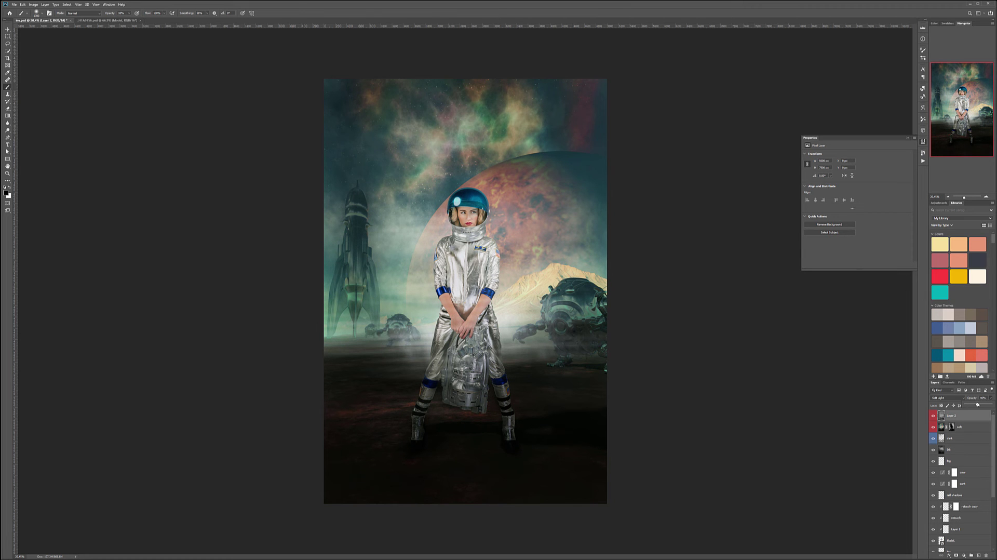
click(977, 419)
Stamp all visible layers into a new top layer, name it border and give it an orange color label
key(ctrl+shift+alt+e)
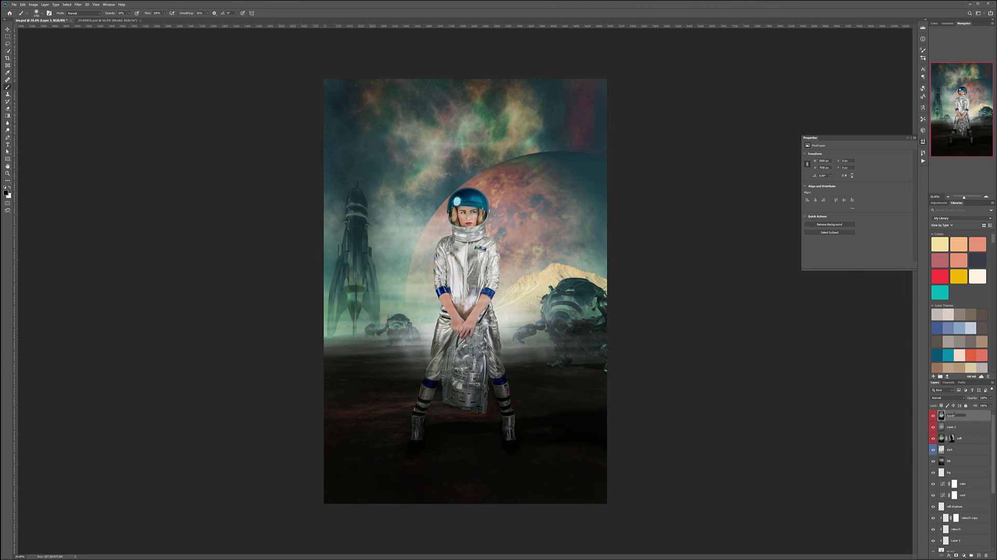
key(Return)
right_click(970, 417)
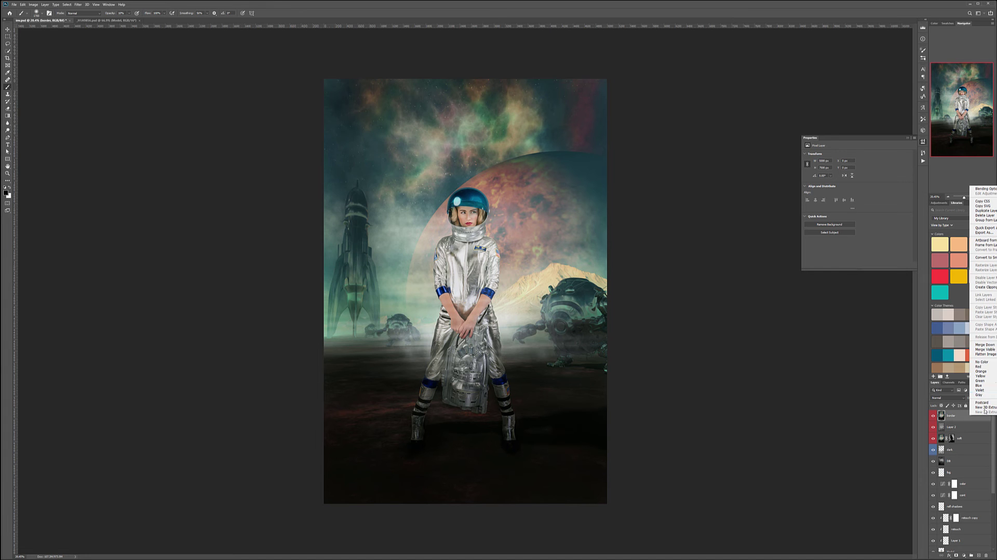
click(981, 371)
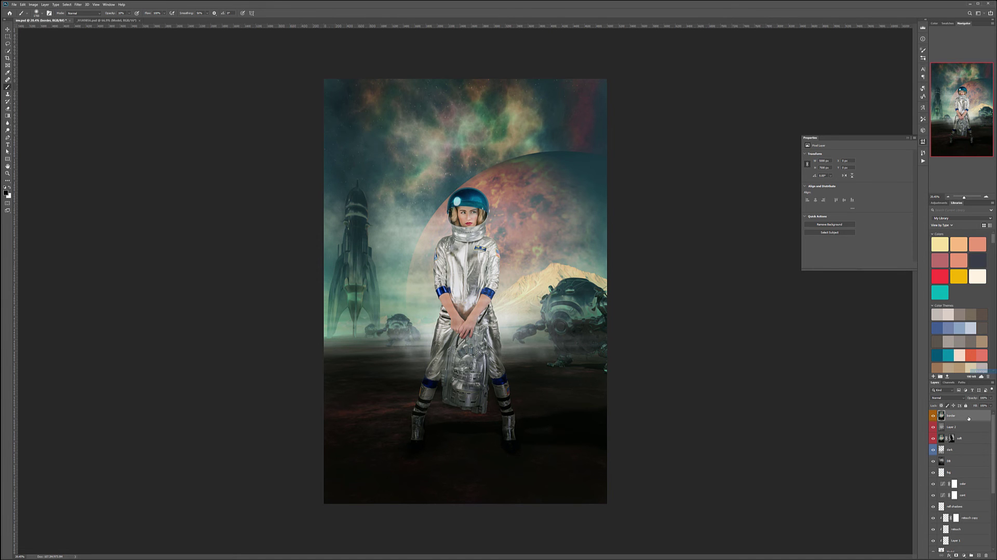
Try the Filter Forge Watercolor Frame on the border layer, adjusting its width, roughness, smoothing and round corners
click(77, 4)
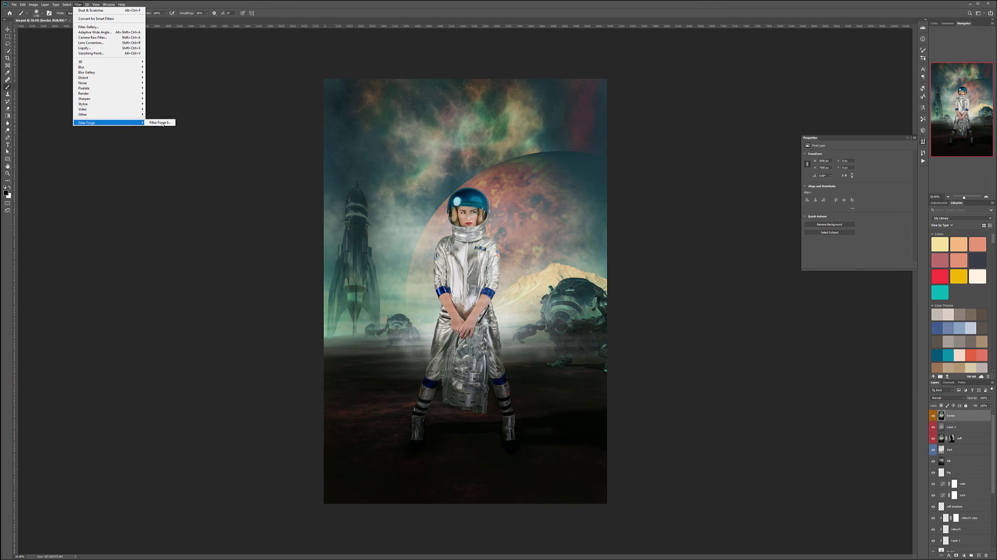
click(158, 123)
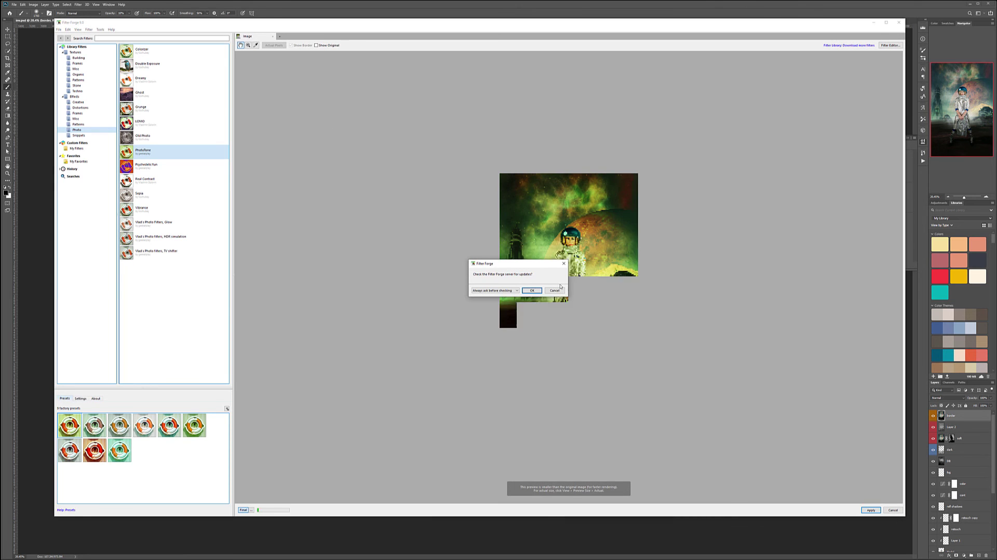
click(555, 290)
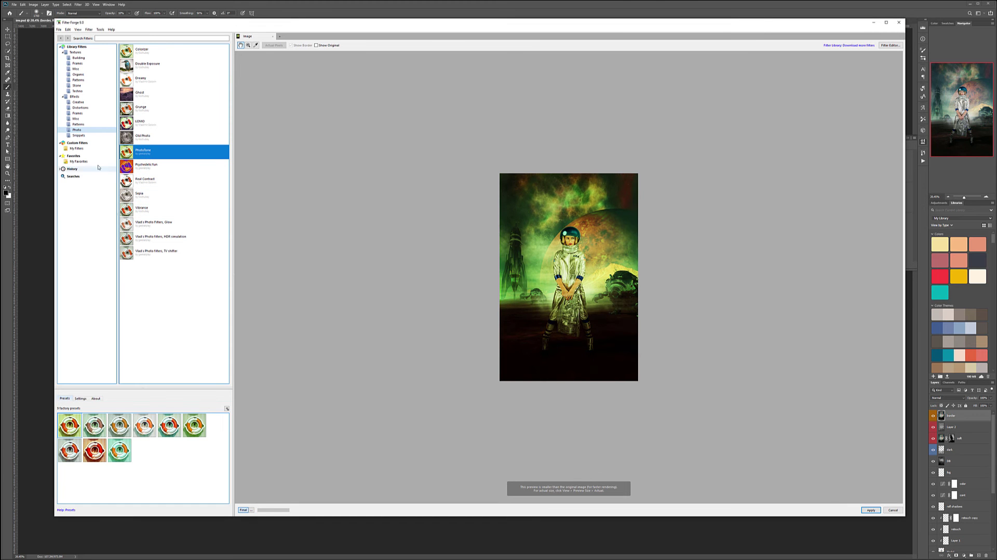
click(77, 112)
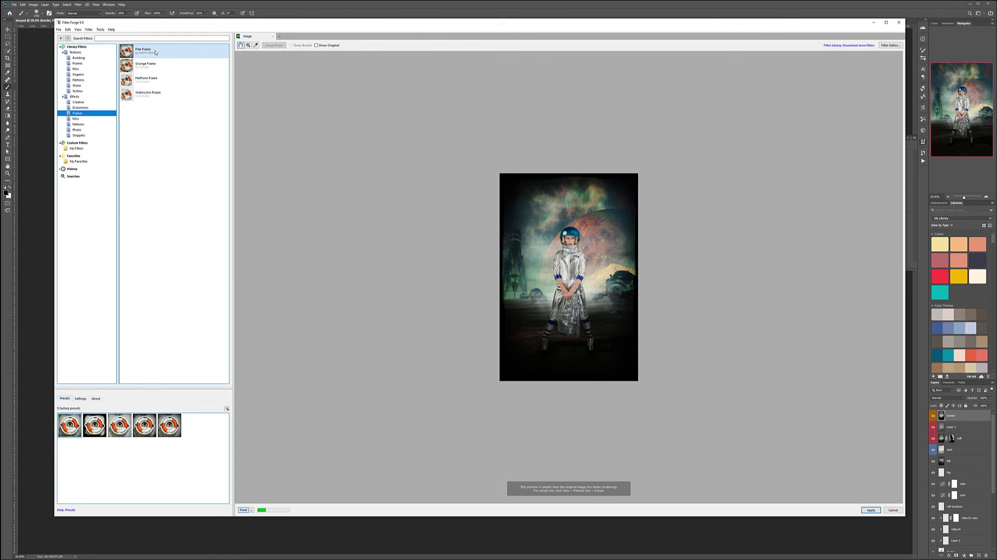
click(149, 93)
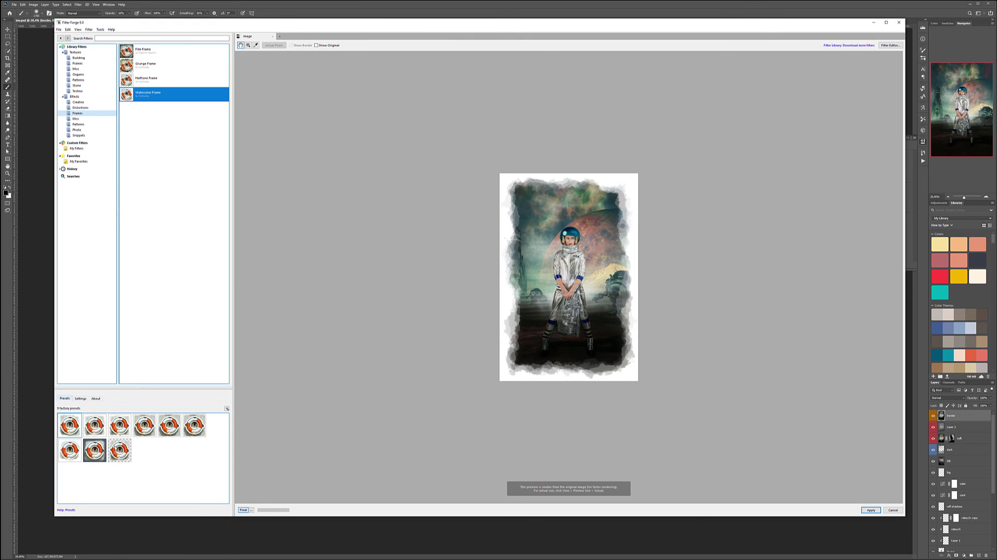
click(81, 398)
drag(108, 417, 114, 417)
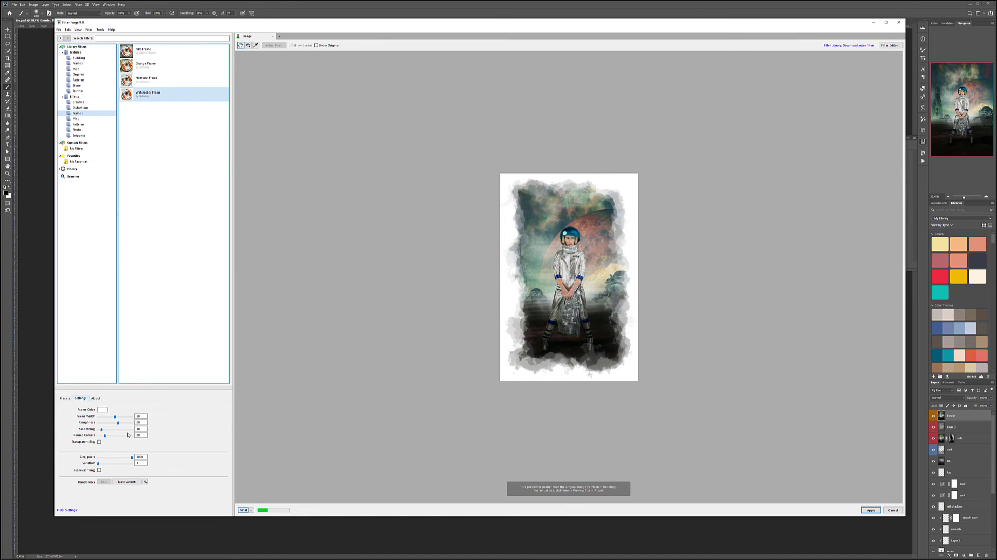
mouse_move(118, 423)
mouse_down()
mouse_move(127, 424)
mouse_move(110, 437)
mouse_move(127, 436)
mouse_up()
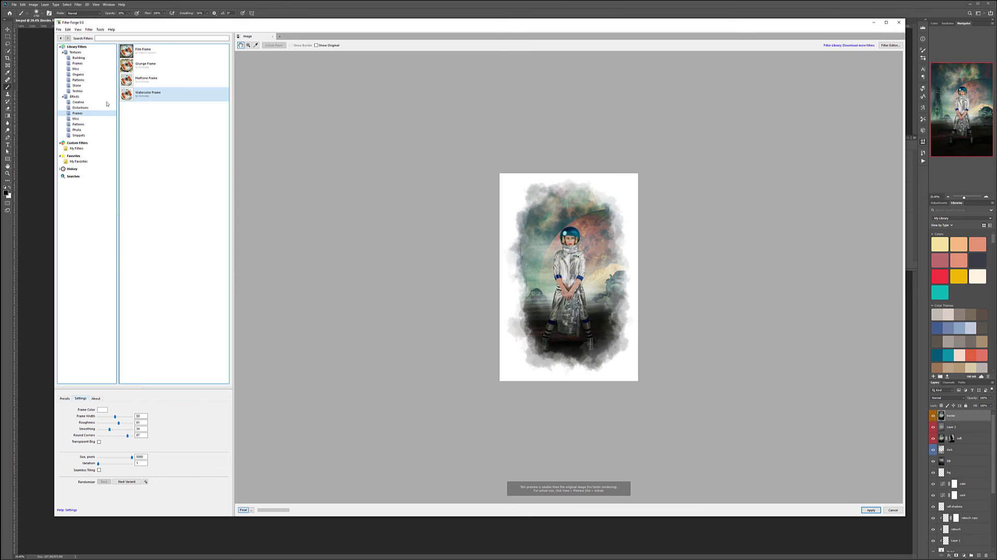
Preview several presets of the PhotoTone photo effect on the image
click(77, 129)
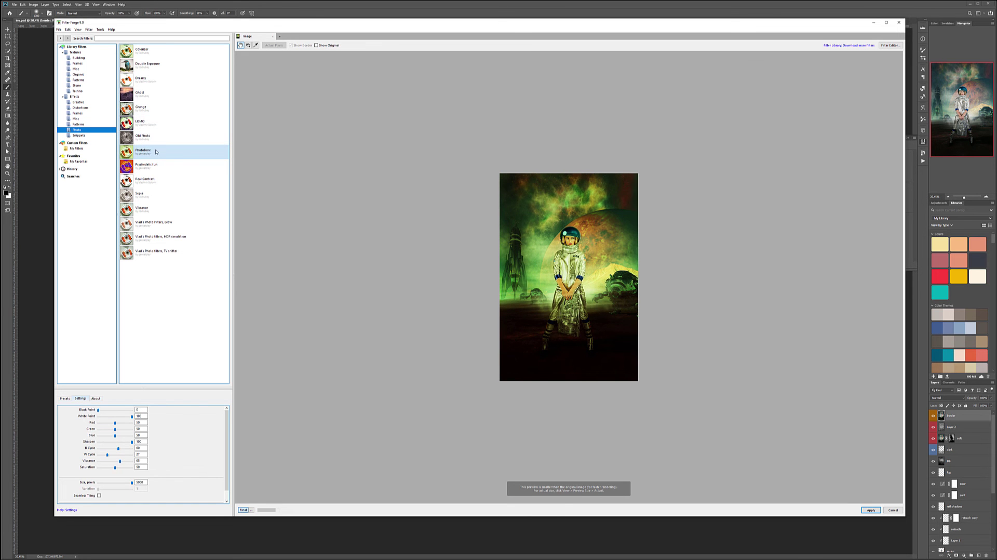
click(65, 399)
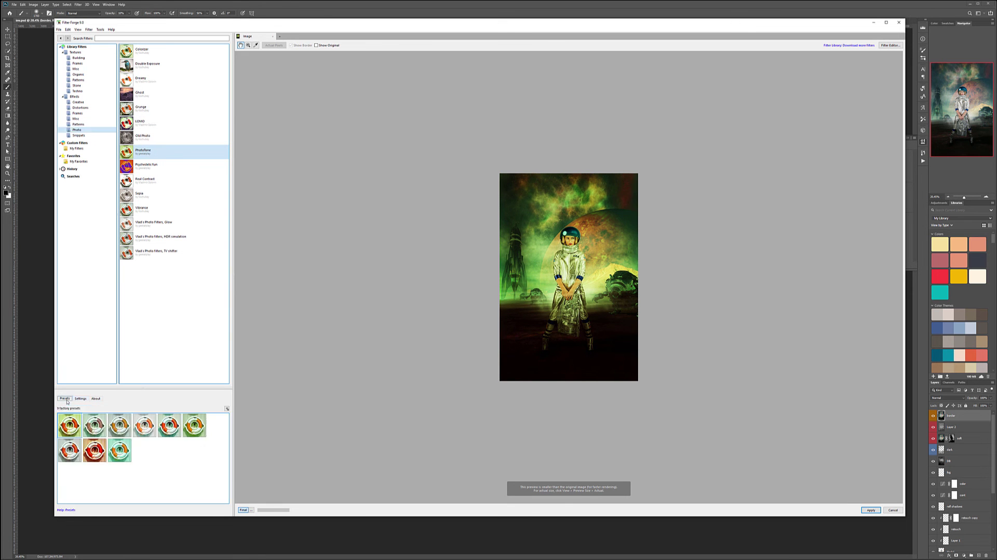
click(99, 424)
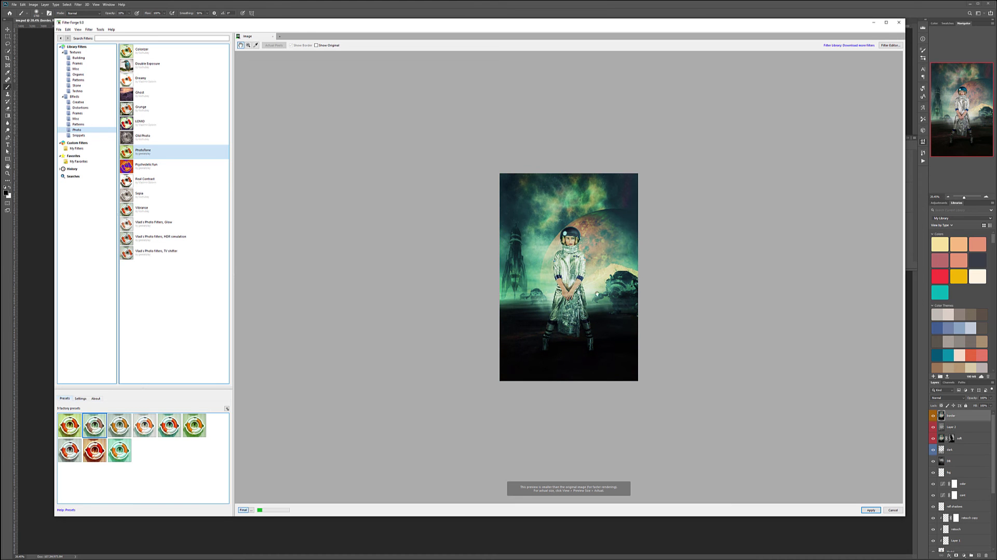
click(73, 425)
click(65, 455)
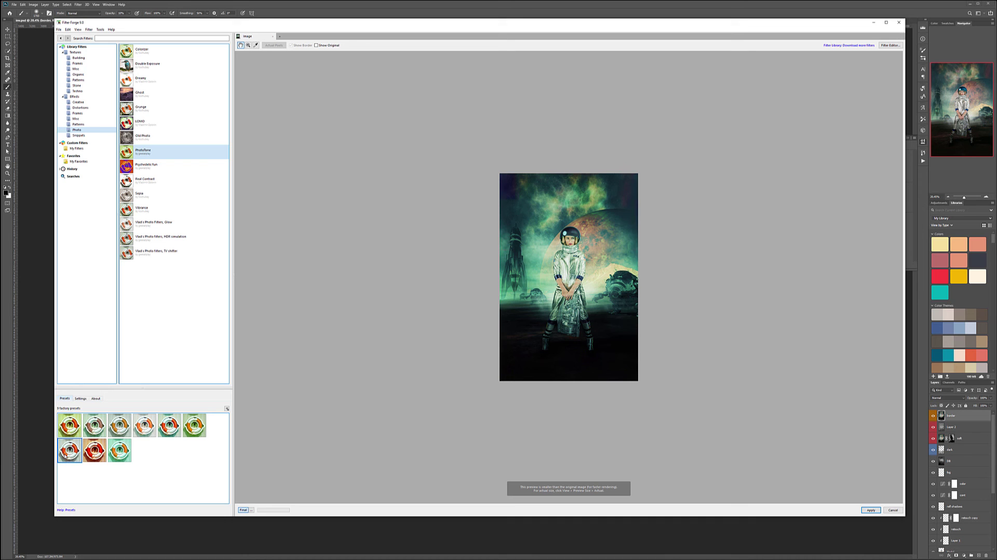
click(76, 431)
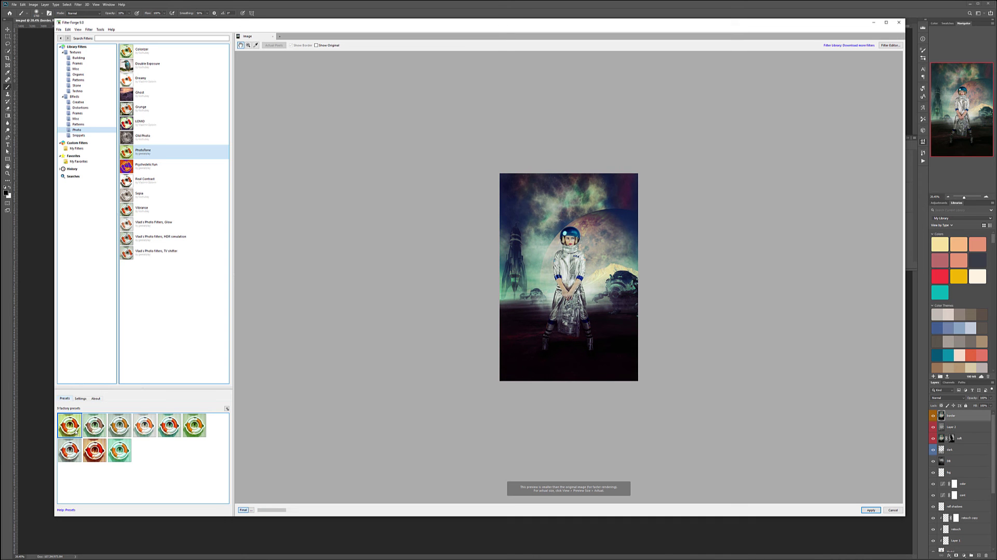
Try a raised black point and a lowered white point in PhotoTone, return to the frame effects, and discard the Filter Forge edits
click(80, 398)
drag(96, 411, 108, 411)
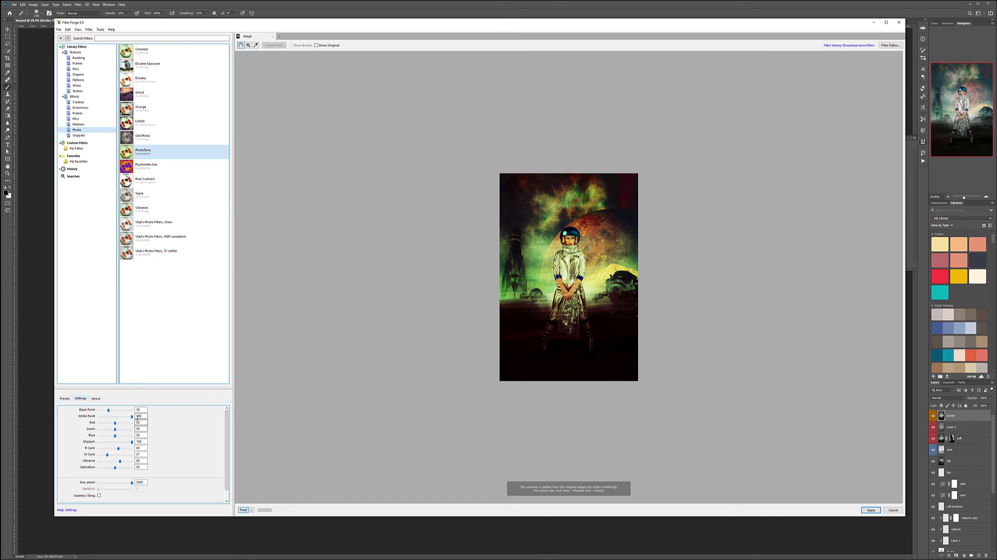
drag(131, 416, 129, 416)
click(82, 113)
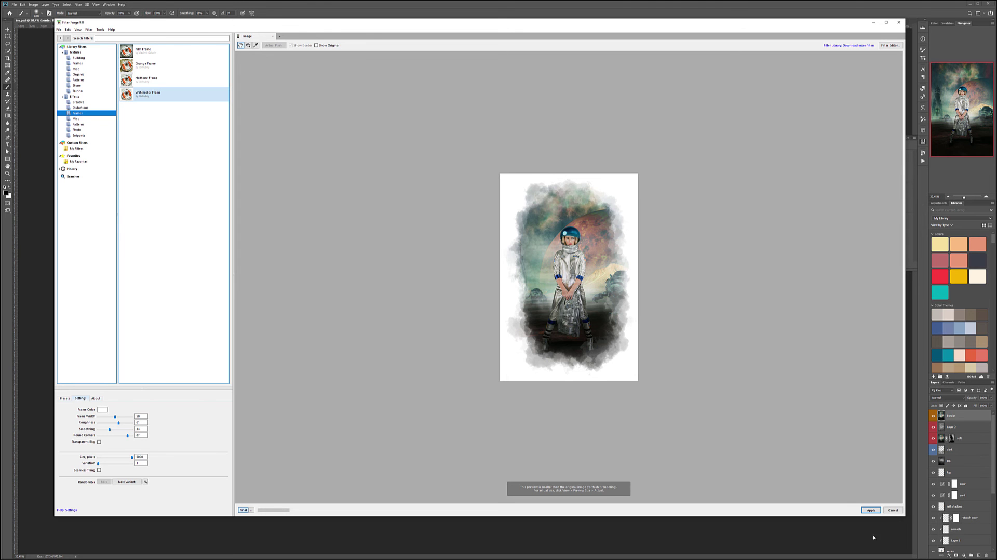
click(893, 510)
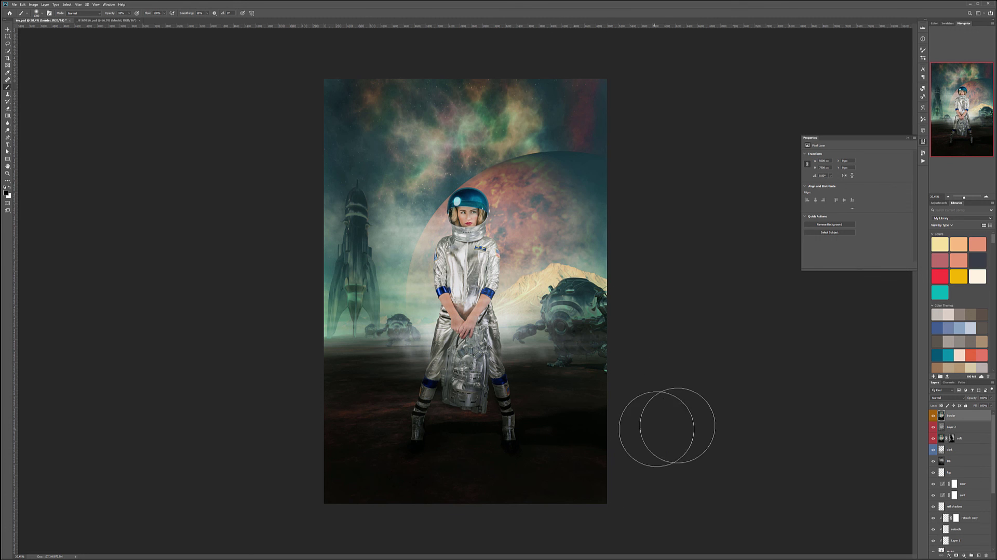
Add a Curves adjustment layer on top of the stack and pull its white point down to black
click(963, 555)
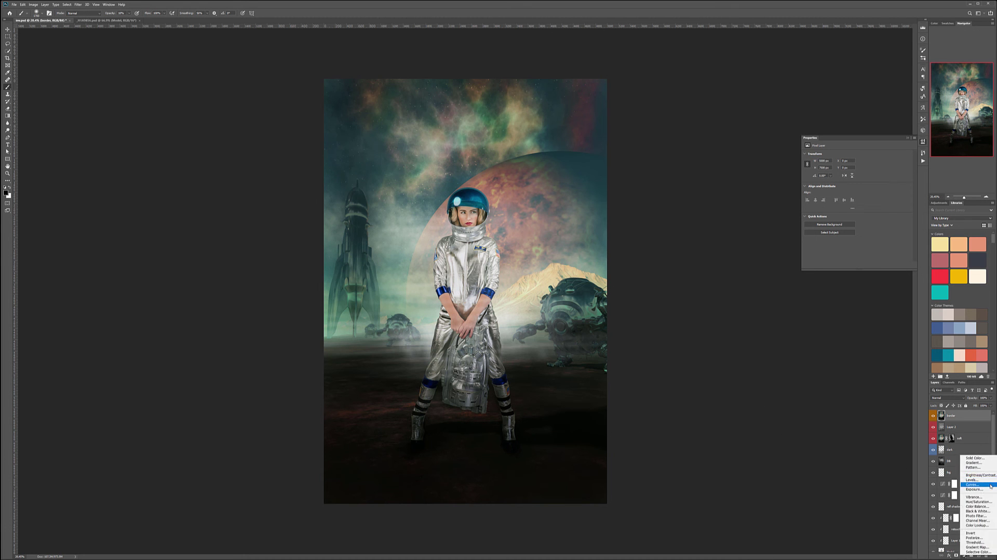
click(972, 484)
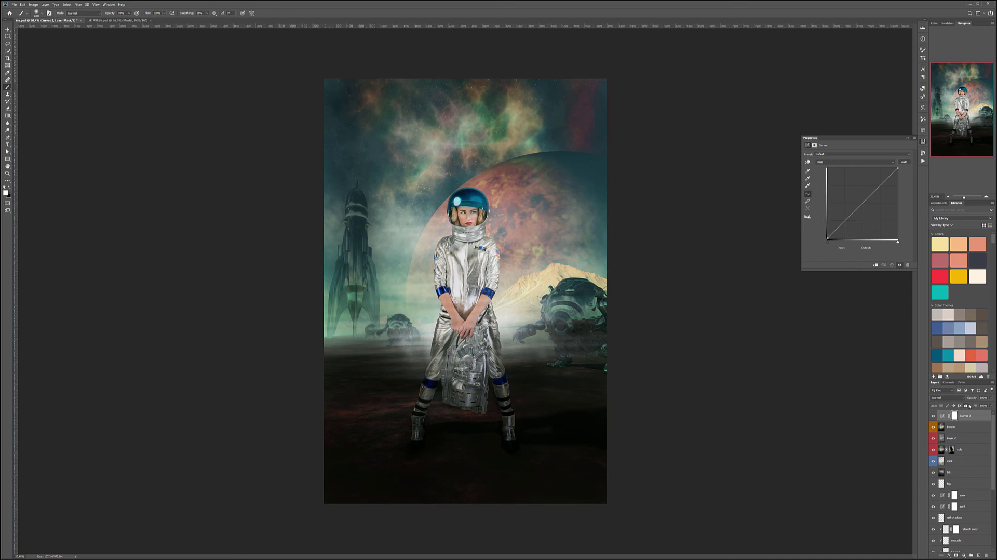
click(6, 37)
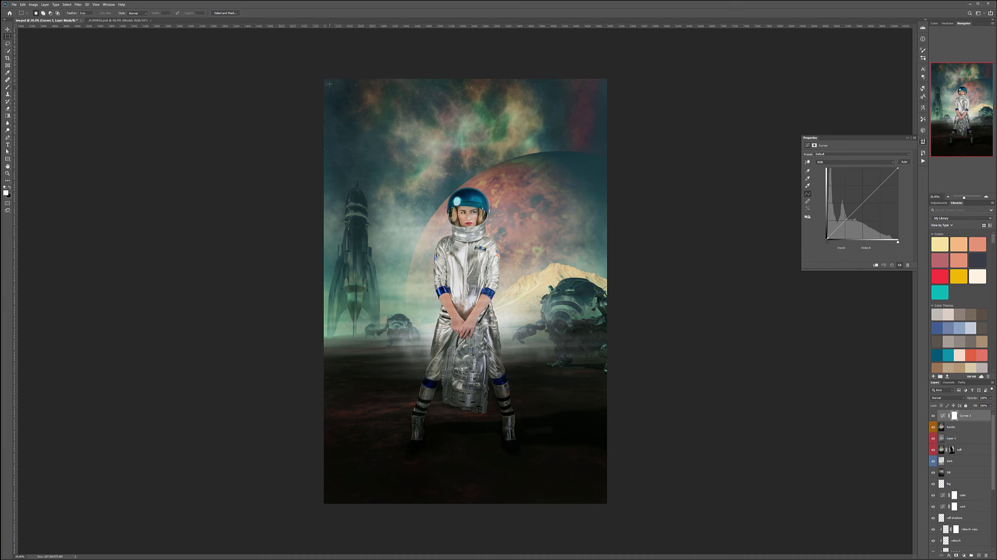
click(954, 416)
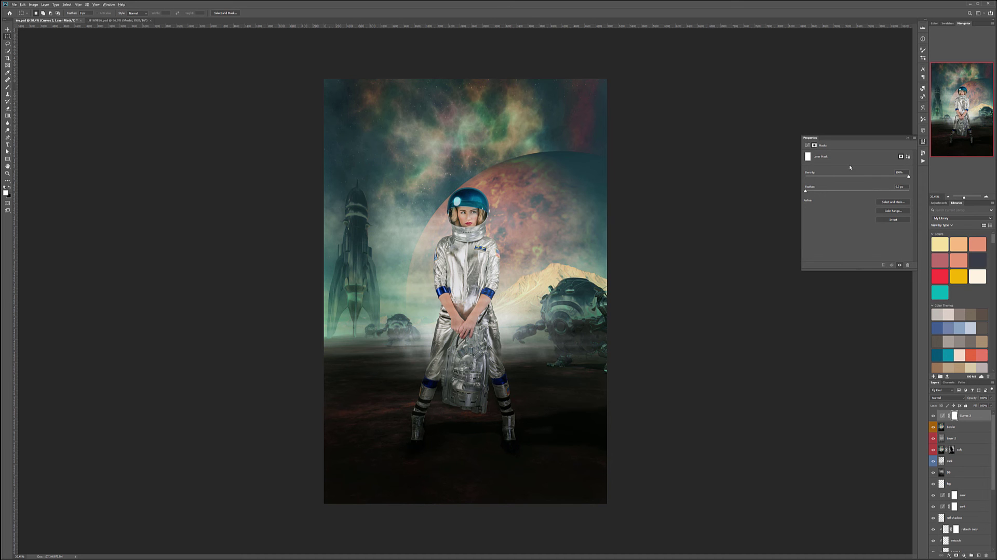
click(808, 146)
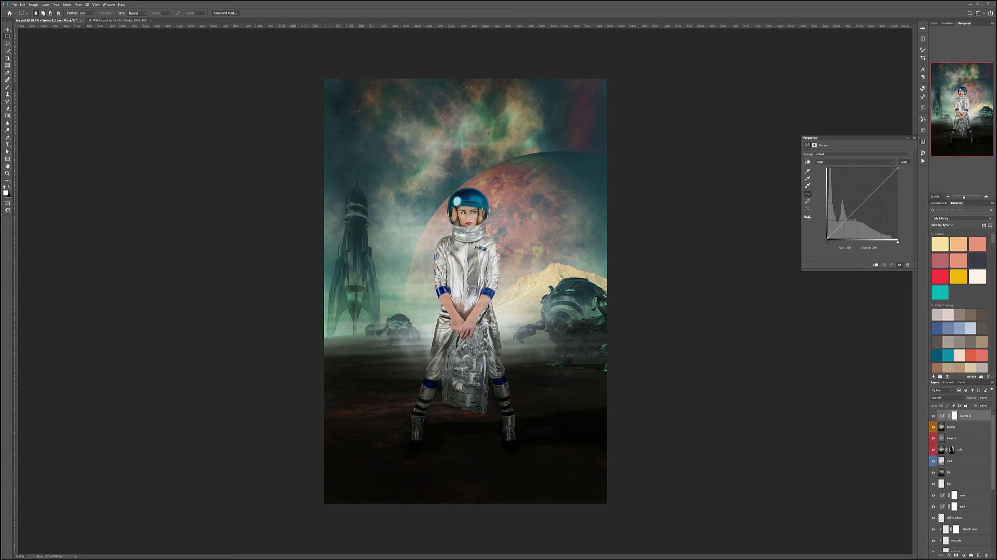
drag(899, 168, 953, 265)
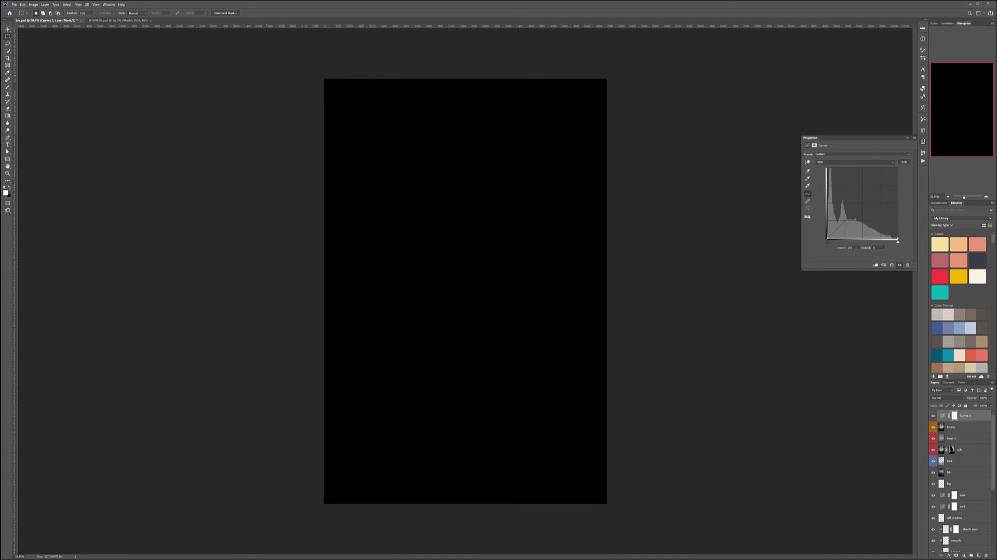
Select a rectangle just inside the canvas edges, clear that area on the Curves mask, and deselect
drag(328, 82, 603, 500)
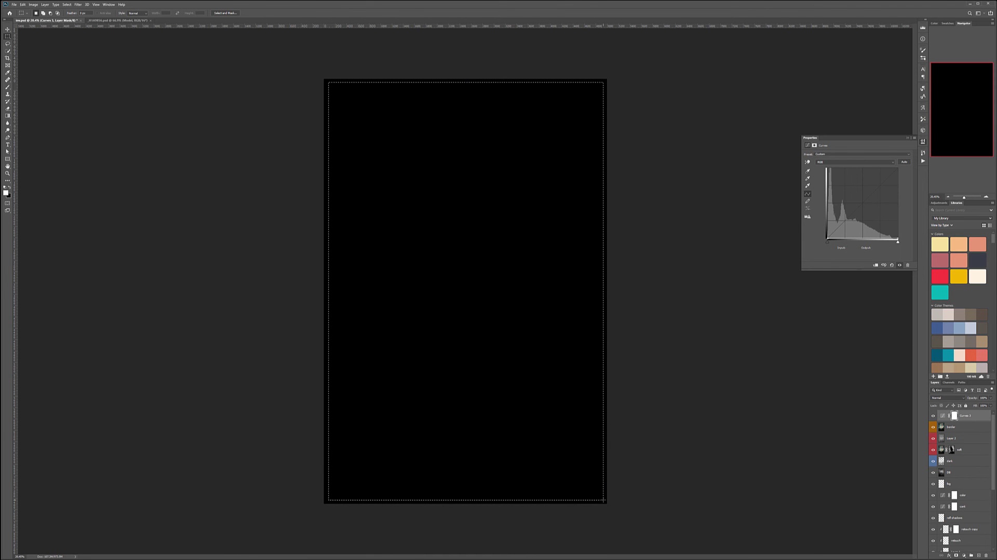
key(Delete)
key(ctrl+d)
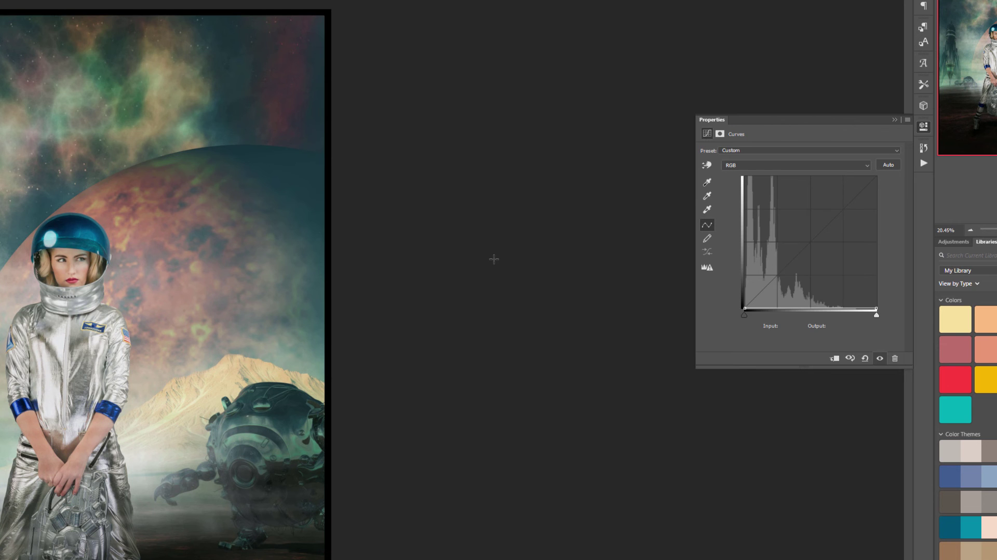
Feather the Curves mask to 287 px and reshape the curve to a white, reduced-opacity Soft Light border
click(720, 134)
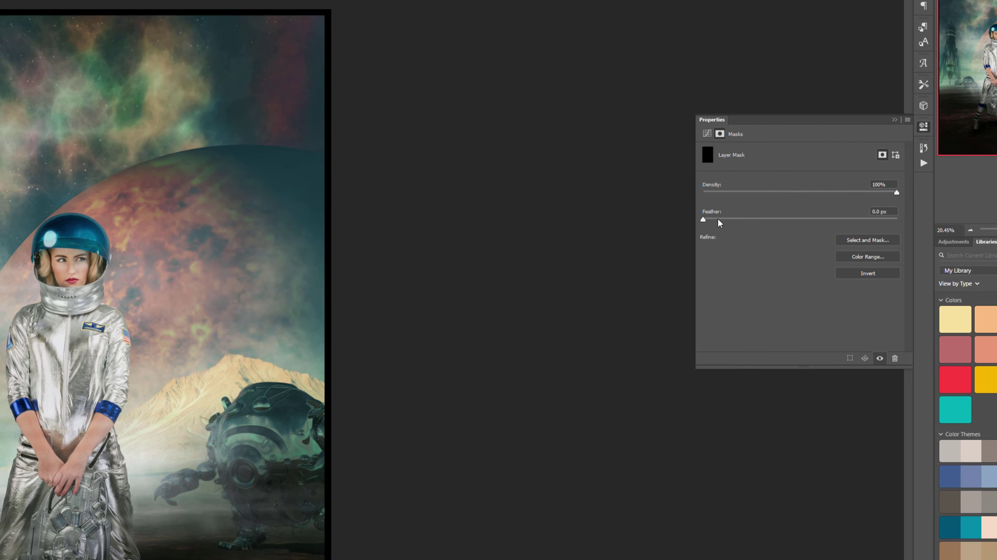
drag(705, 219, 867, 222)
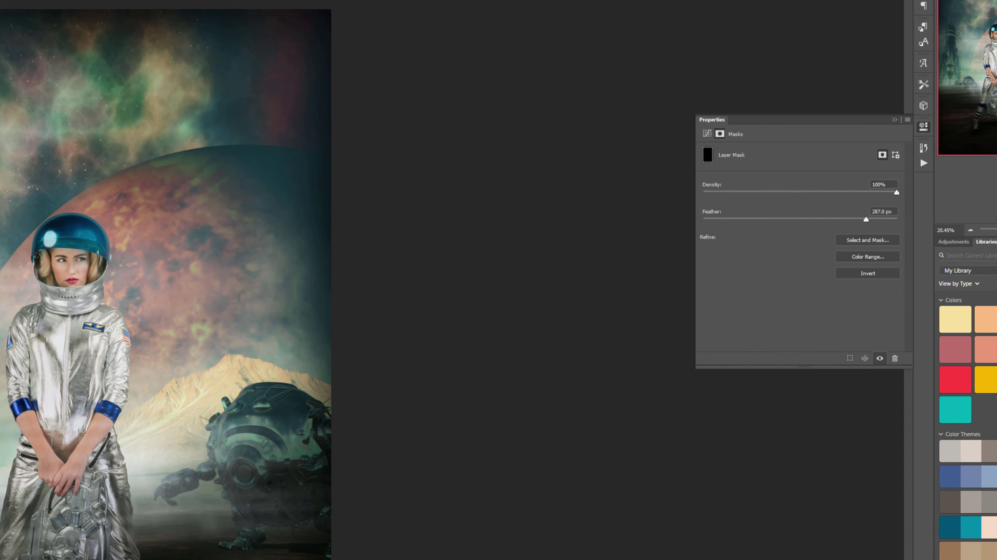
click(707, 133)
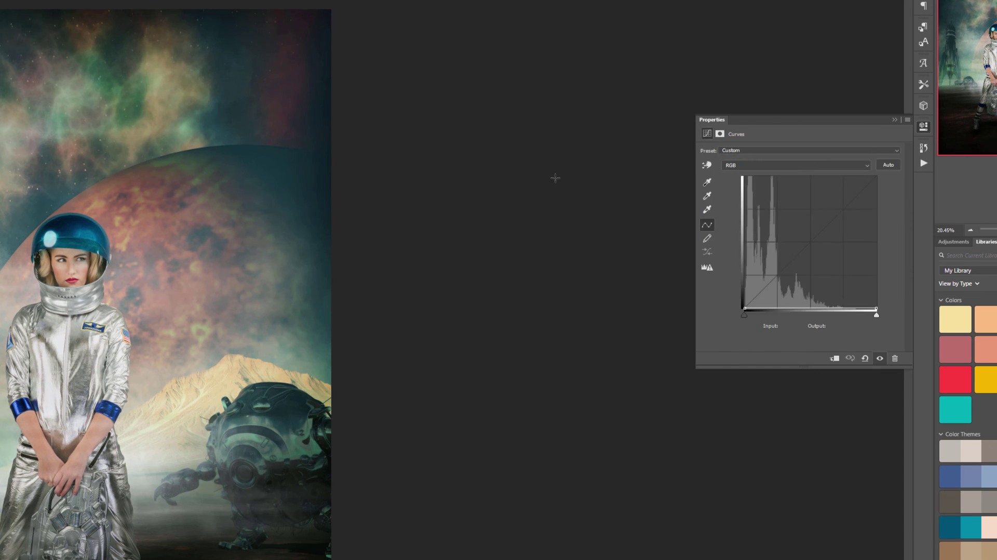
drag(878, 297, 636, 121)
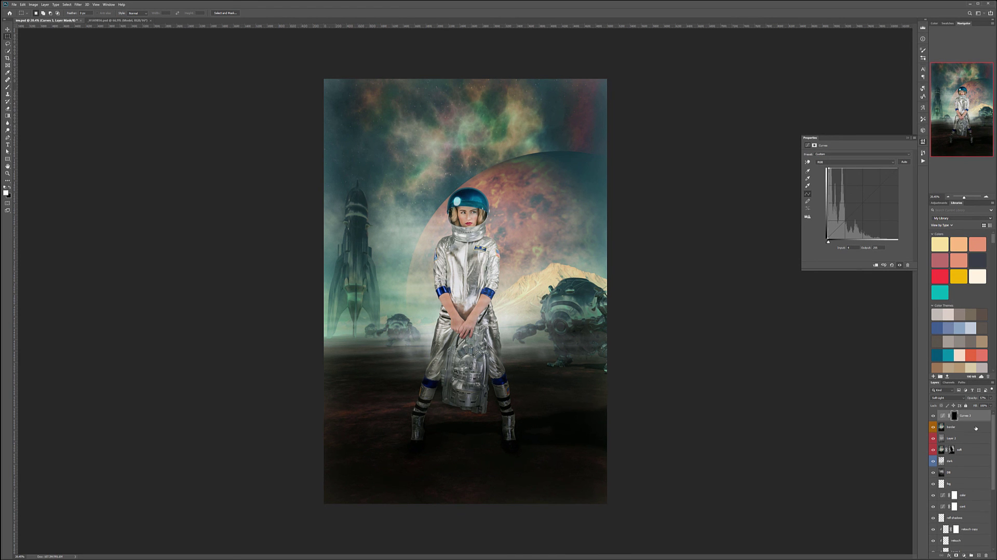
Delete the old stamped border layer beneath the Curves layer
click(979, 423)
key(Delete)
Give the Curves layer an orange color label and rename it border
click(978, 417)
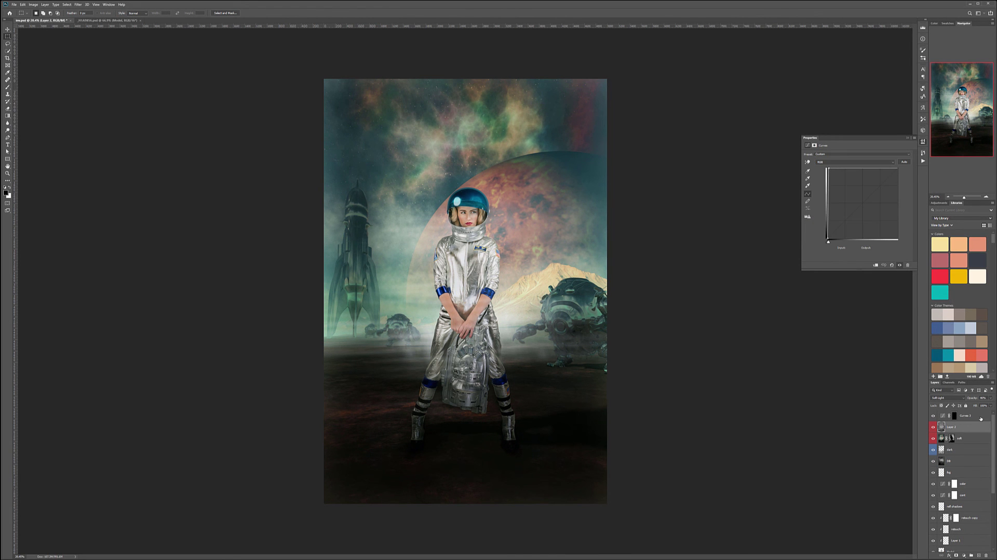
right_click(978, 416)
click(984, 372)
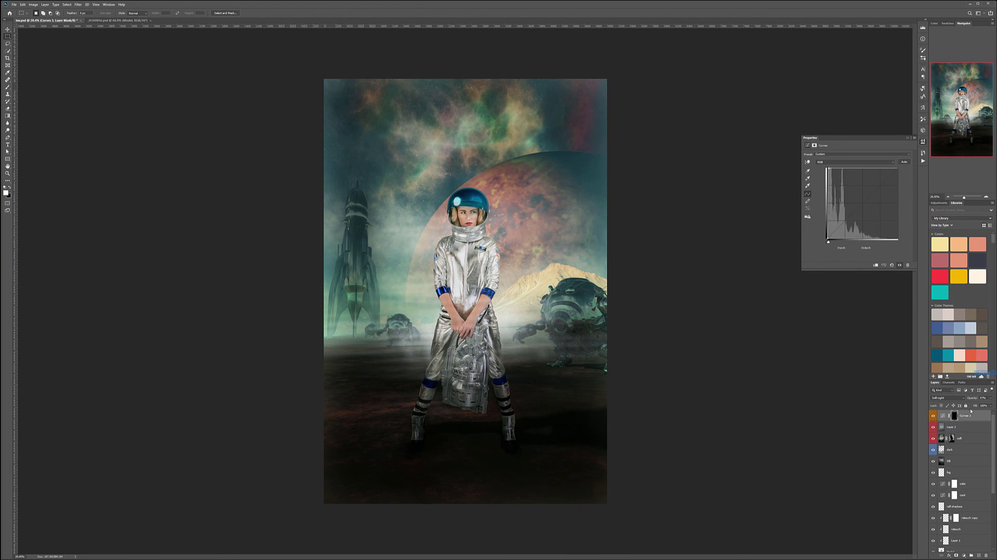
double_click(965, 415)
text(bri)
key(Return)
Add a new layer at the top and fill it with 50% gray
click(970, 553)
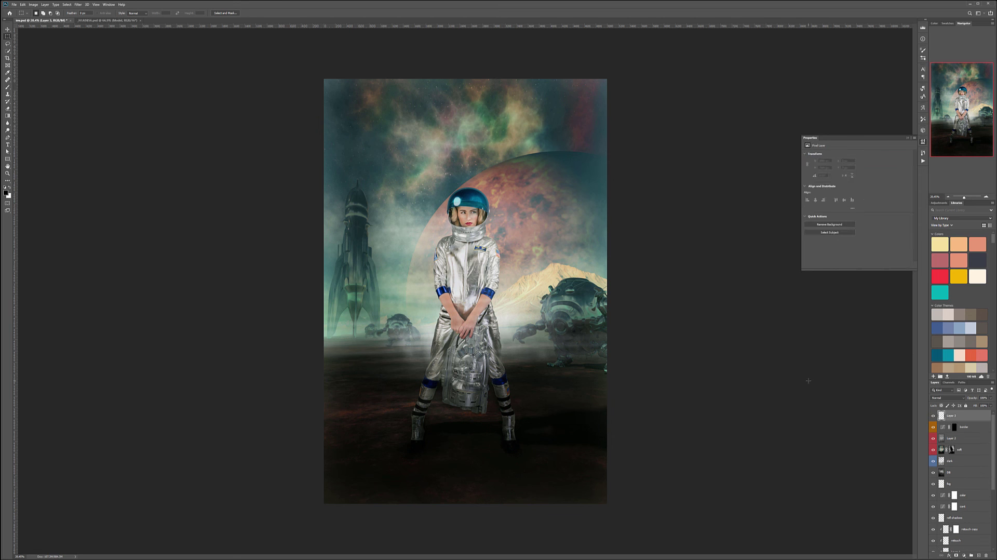
key(shift+F5)
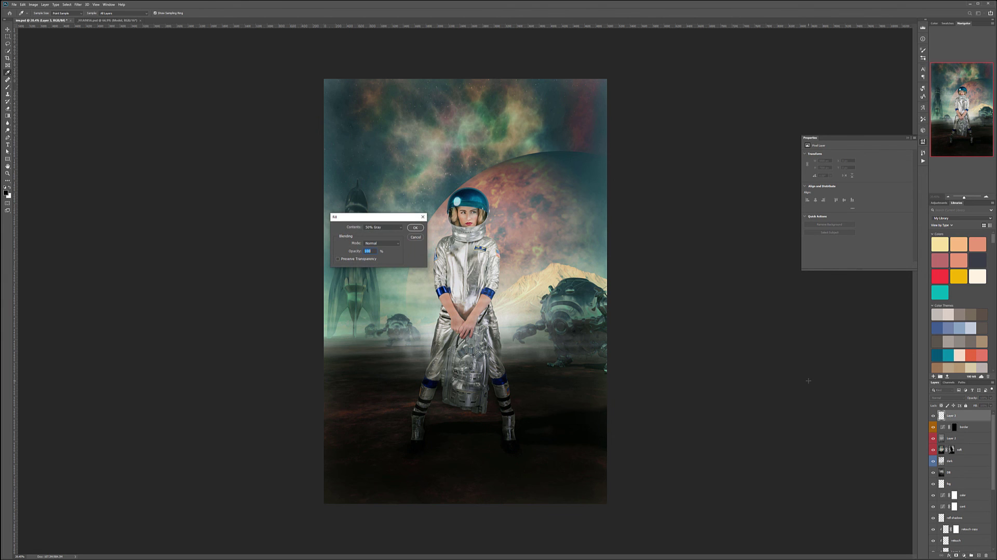
key(Return)
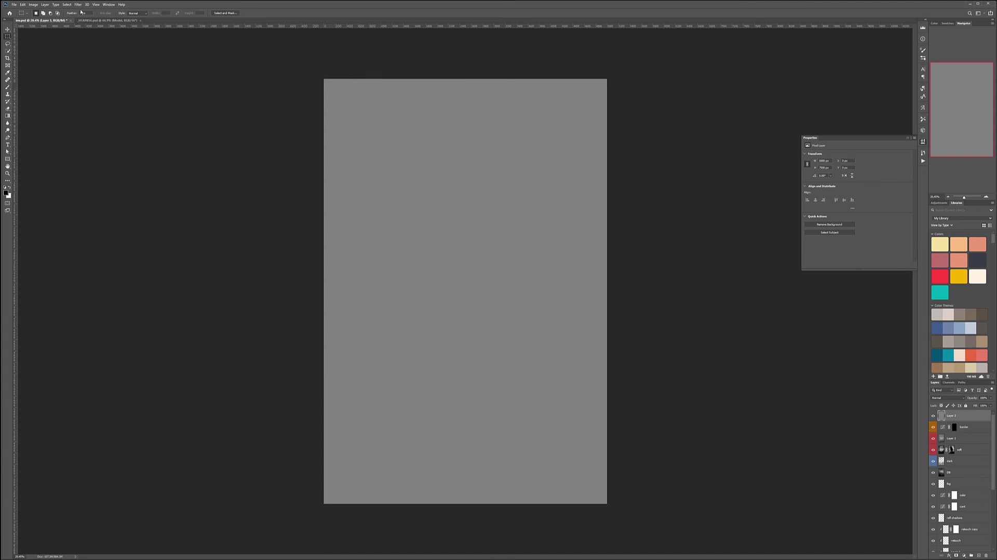
Apply Add Noise to the gray layer at 16% with uniform, monochromatic distribution
click(78, 6)
mouse_move(104, 82)
click(158, 82)
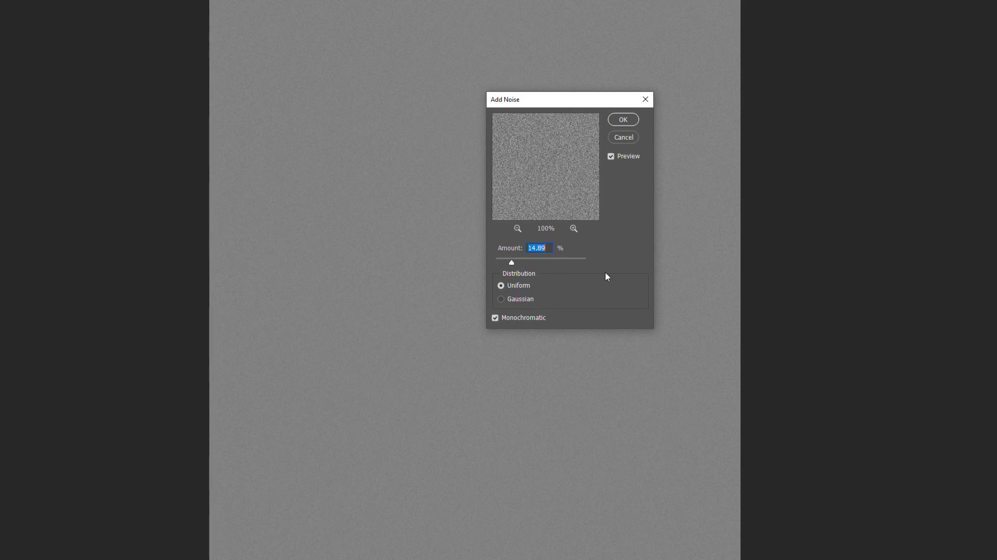
text(16)
click(621, 121)
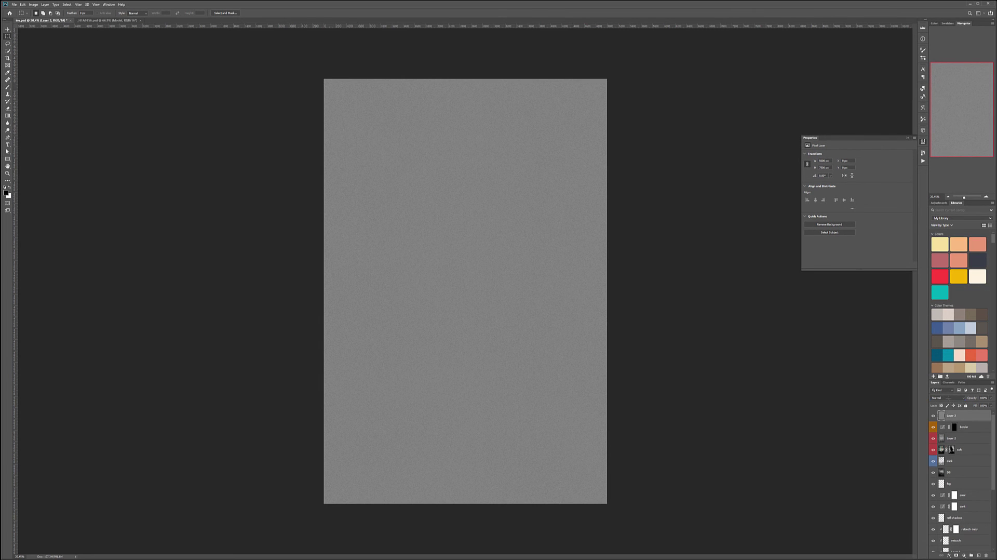
Set the noise layer's blend mode to Soft Light and lower its opacity
click(946, 398)
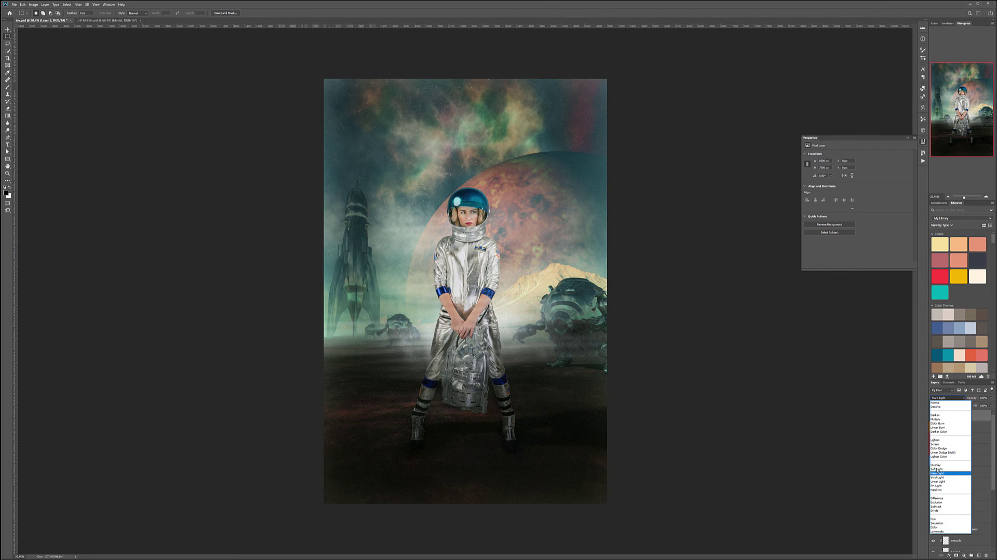
click(936, 469)
click(8, 29)
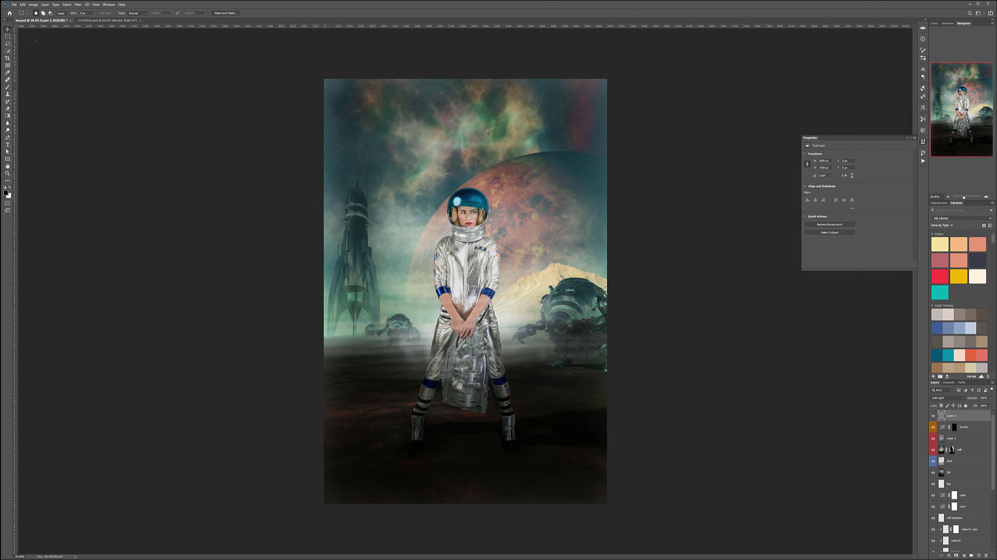
scroll(436, 232, up, 3)
scroll(436, 232, up, 3)
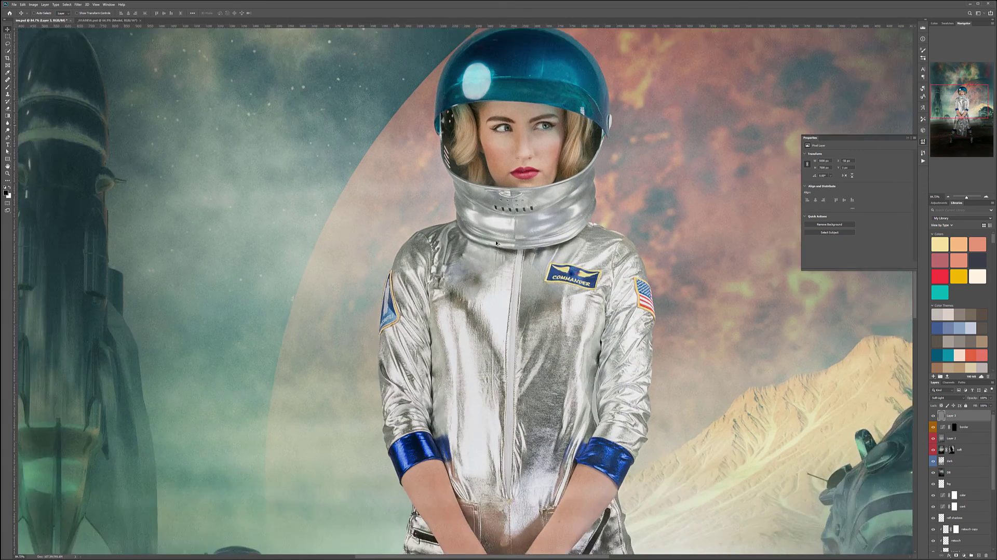
scroll(464, 220, up, 2)
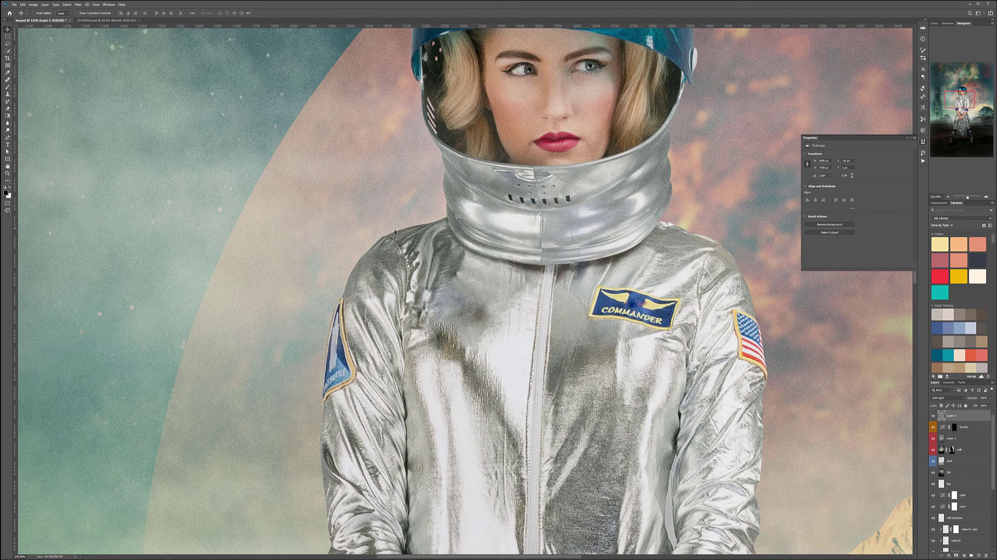
click(990, 398)
drag(984, 405, 982, 405)
Rename the noise layer as grain
double_click(955, 416)
text(grain)
key(Return)
Examine the whole composite with the added border and grain
scroll(510, 201, down, 10)
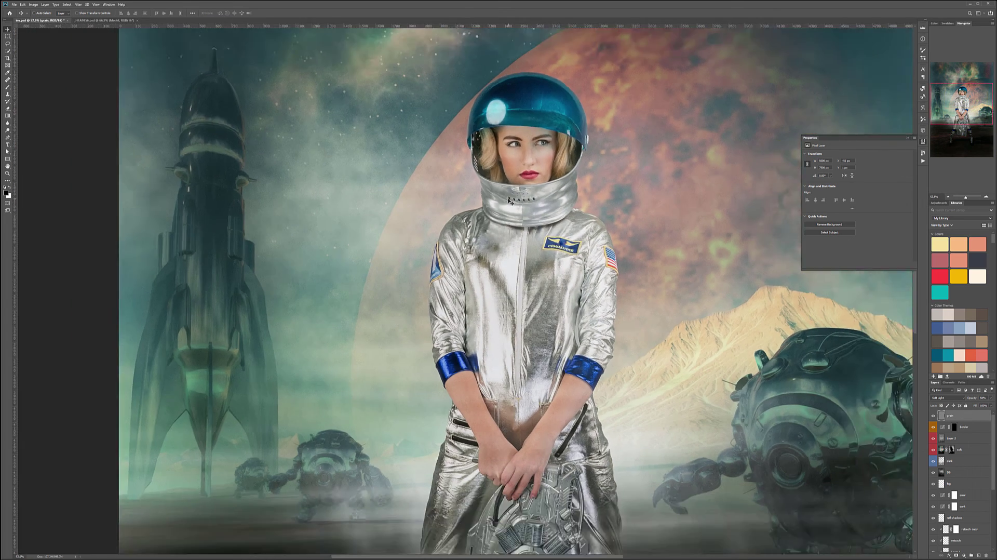
scroll(517, 229, down, 2)
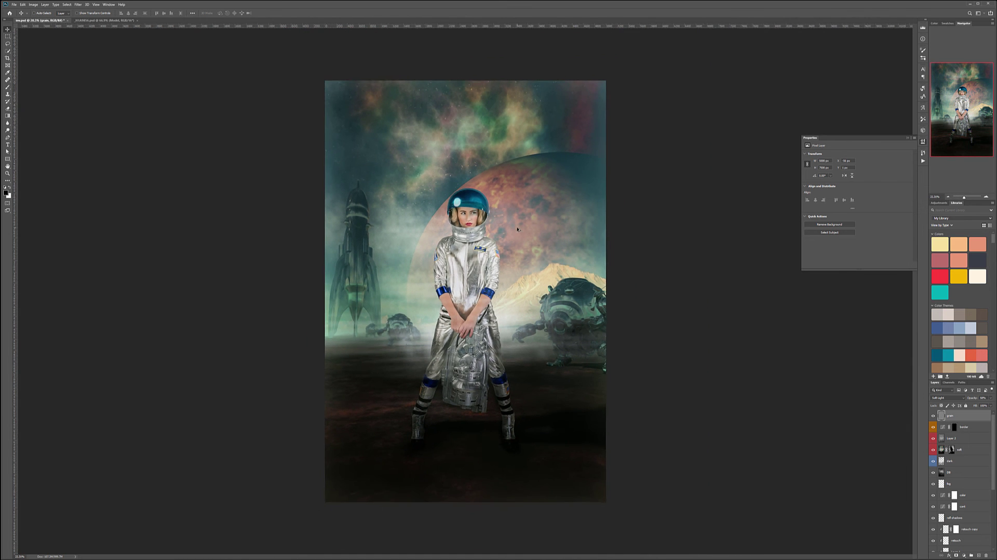
scroll(490, 228, up, 1)
scroll(461, 285, down, 2)
scroll(461, 285, up, 1)
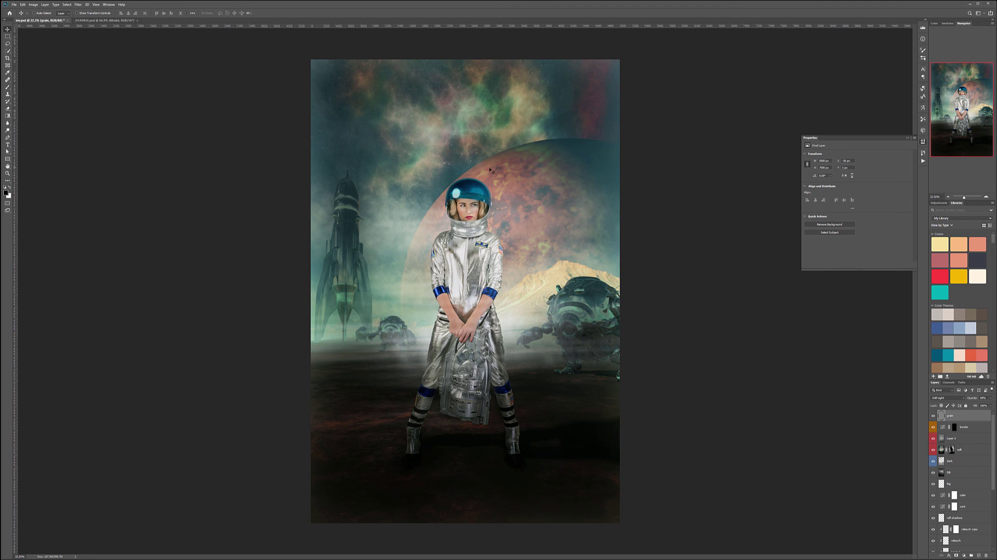
scroll(490, 300, down, 2)
scroll(490, 300, up, 2)
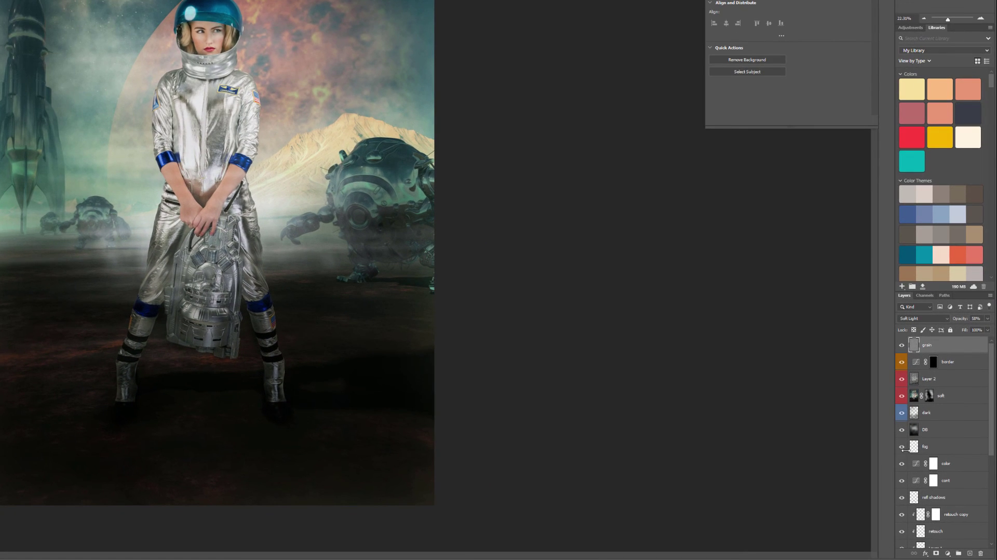
Review the layer stack, comparing the image with and without the soft and Model layers
scroll(939, 488, down, 2)
scroll(911, 455, down, 7)
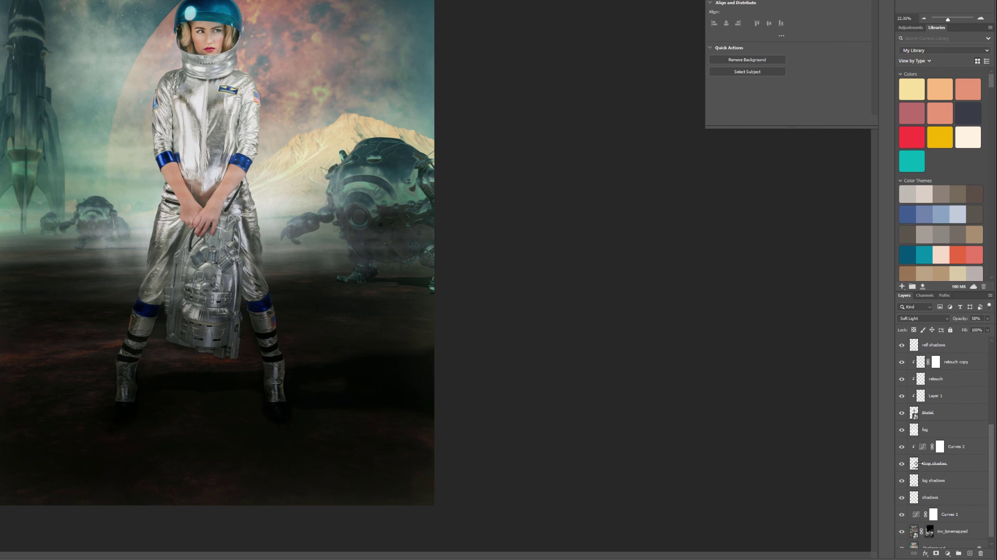
click(969, 462)
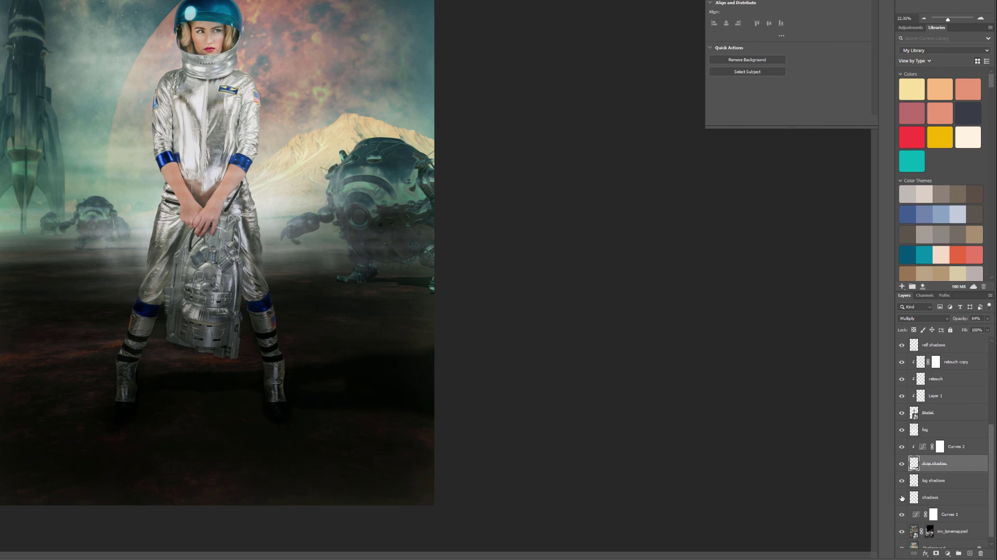
scroll(901, 497, up, 8)
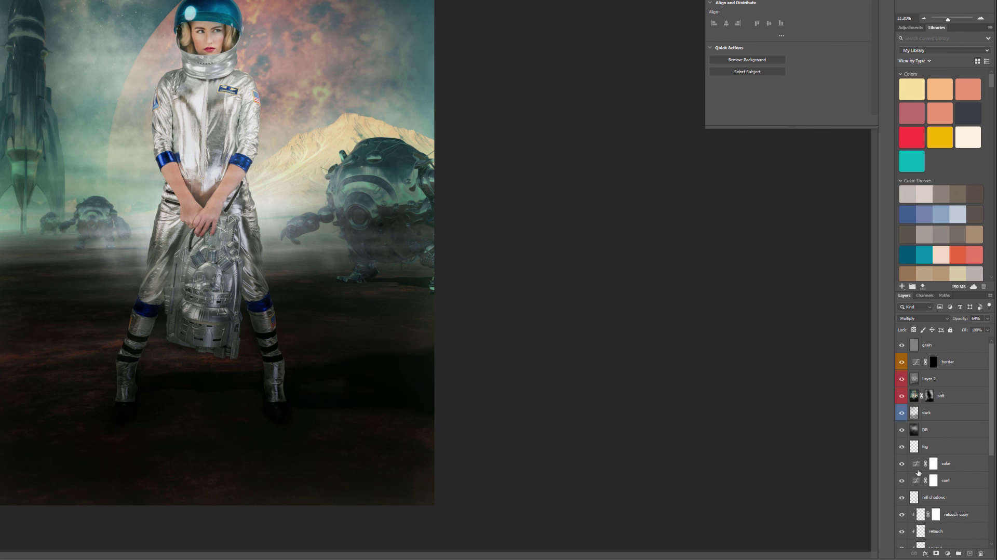
click(902, 396)
click(902, 397)
scroll(906, 411, down, 3)
scroll(908, 412, down, 5)
click(902, 429)
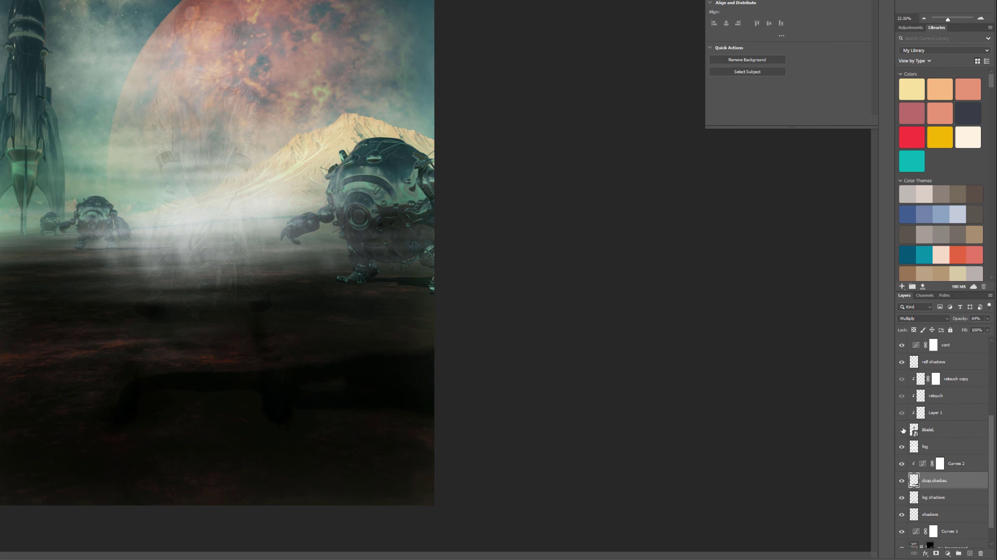
click(902, 430)
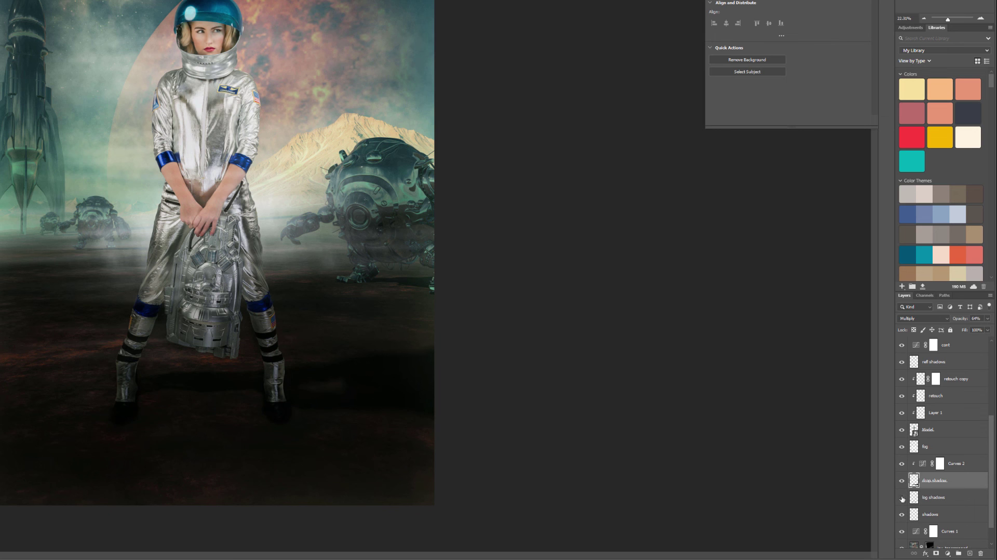
click(944, 513)
scroll(976, 473, up, 4)
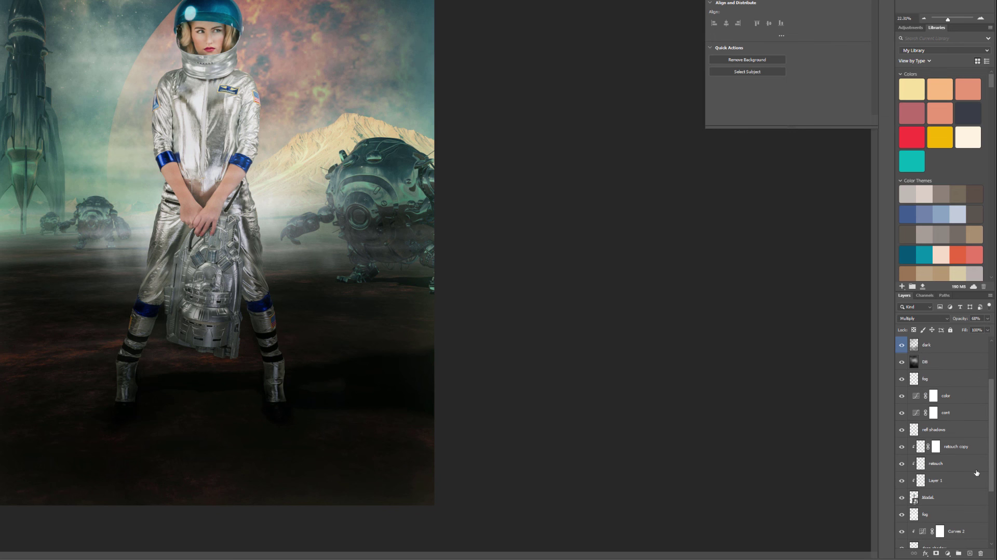
shift+click(959, 450)
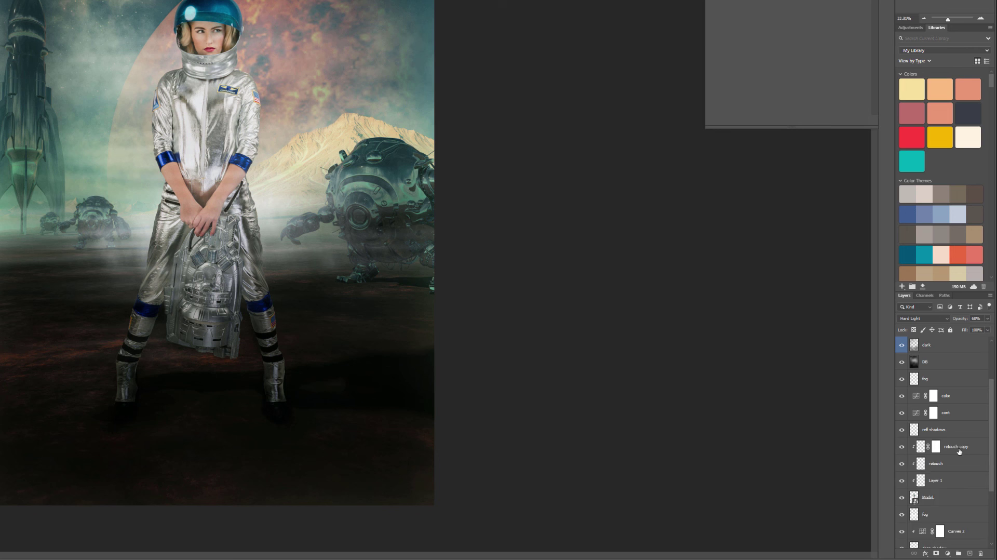
click(903, 429)
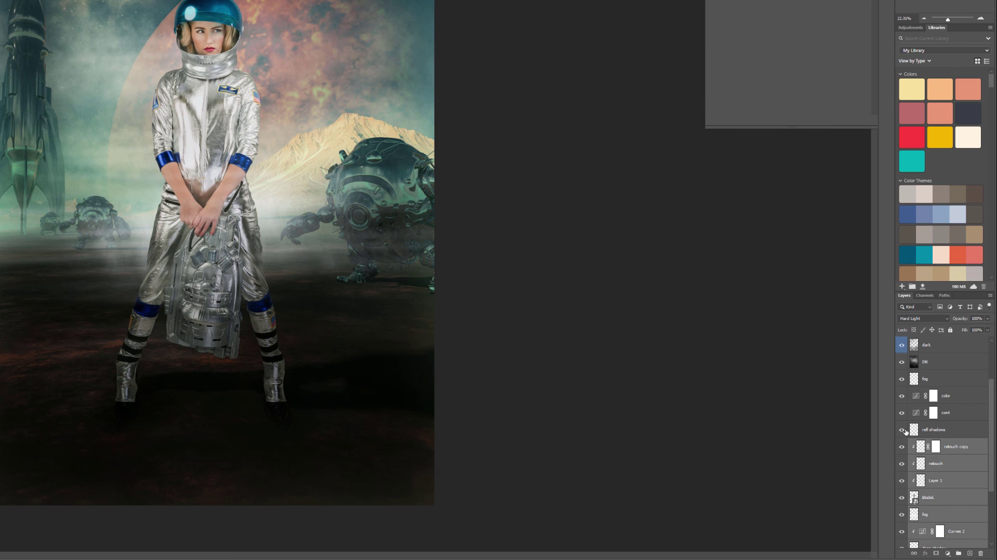
Clip the ref shadows, cont and color layers to the Model layer along with the existing retouch layers
click(961, 437)
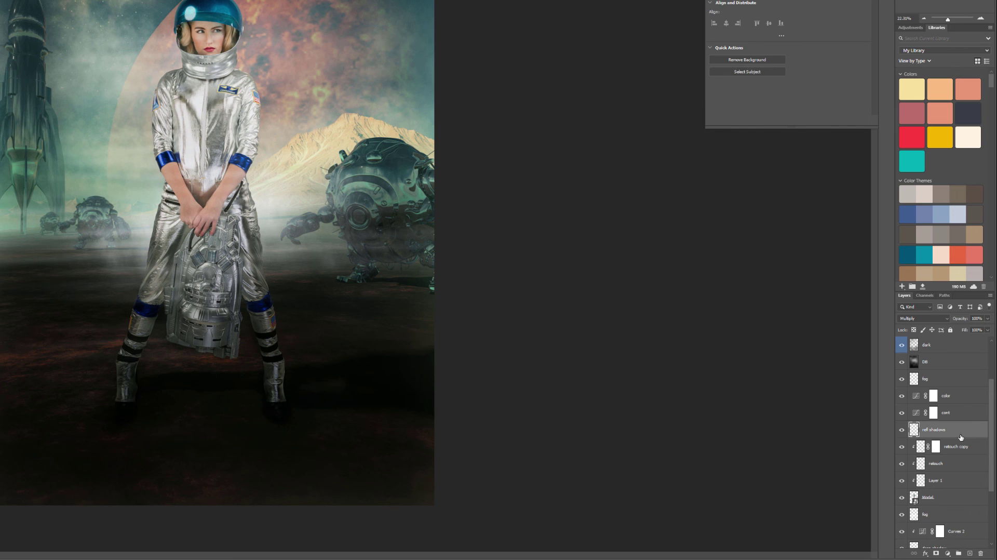
alt+click(960, 438)
alt+click(969, 420)
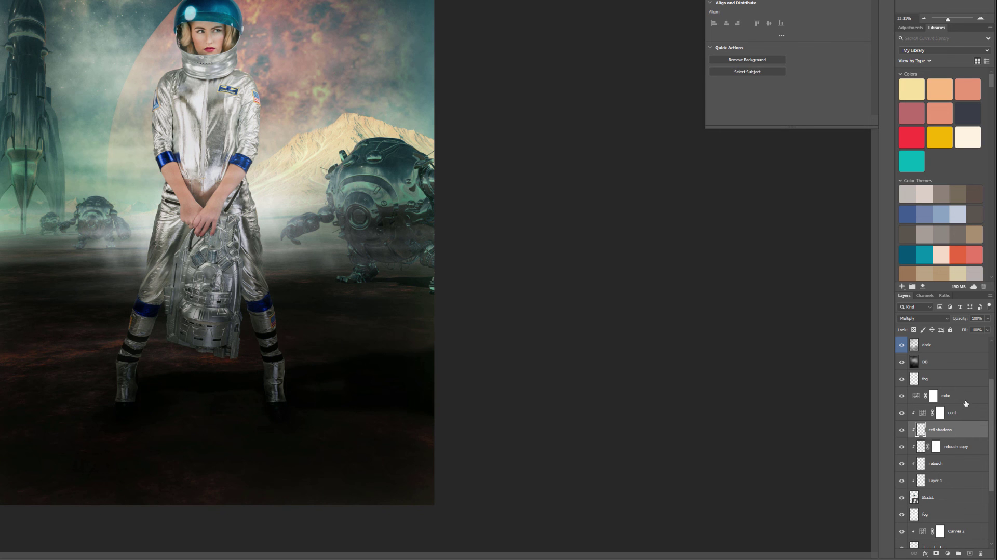
alt+click(967, 401)
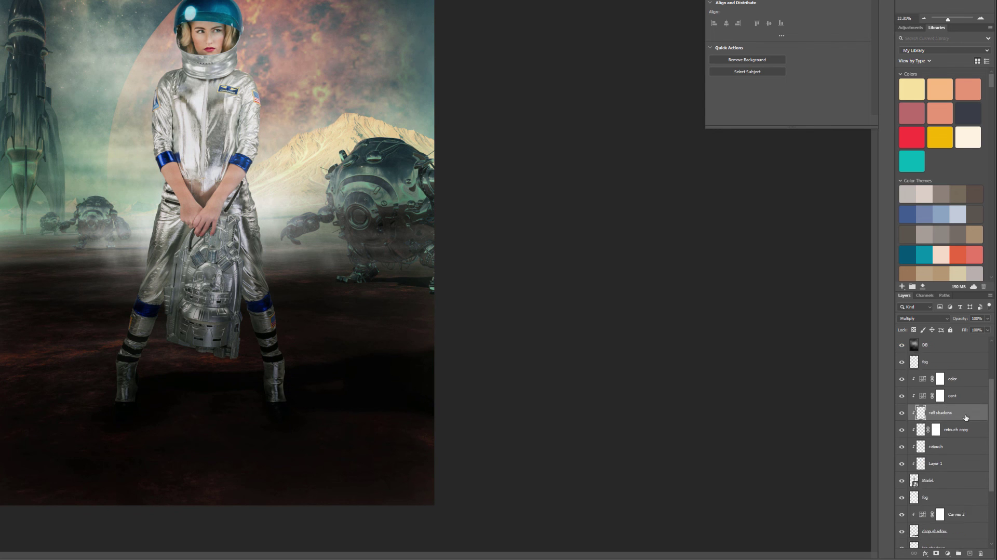
Move the fog layer that lies directly under the Model layer beneath the shadows layer
click(963, 397)
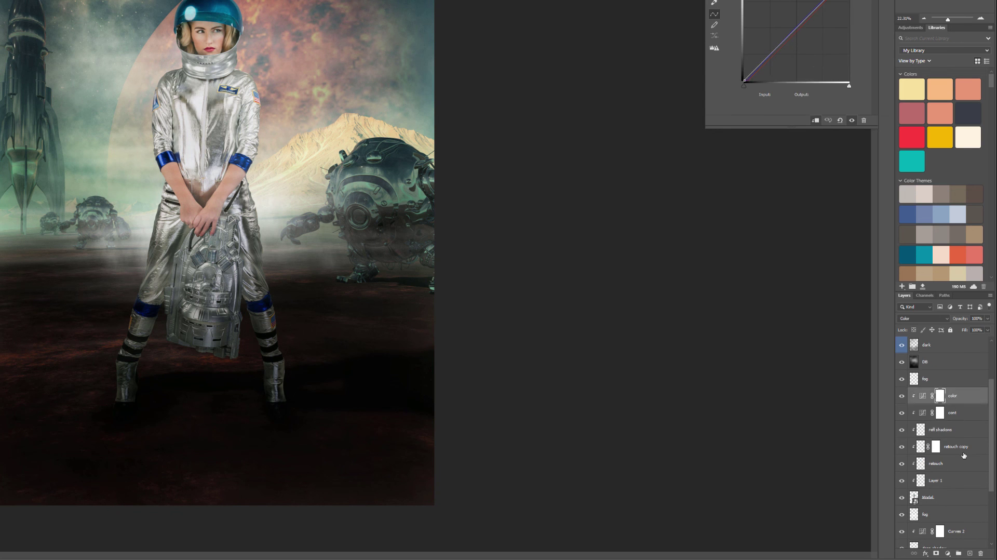
scroll(962, 447, down, 3)
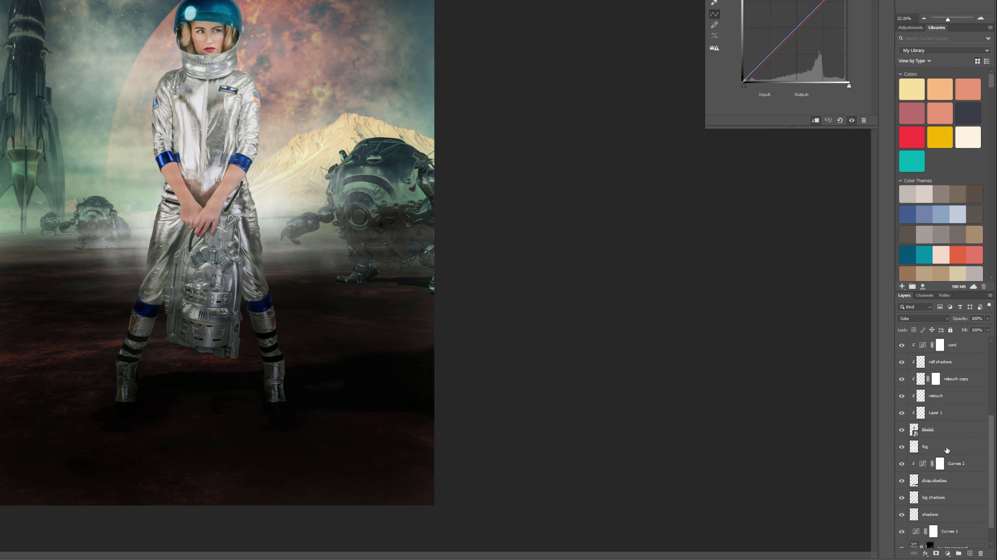
drag(951, 447, 957, 521)
Group all layers from shadows up to the clipped color adjustment, including the Model and its retouch layers
click(944, 499)
scroll(970, 454, up, 1)
scroll(969, 453, up, 5)
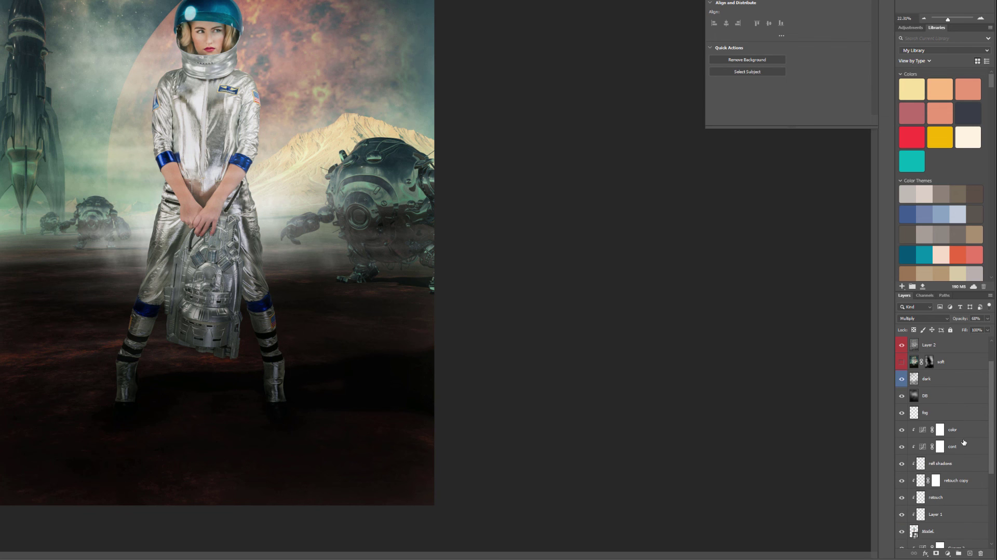
shift+click(958, 430)
key(ctrl+g)
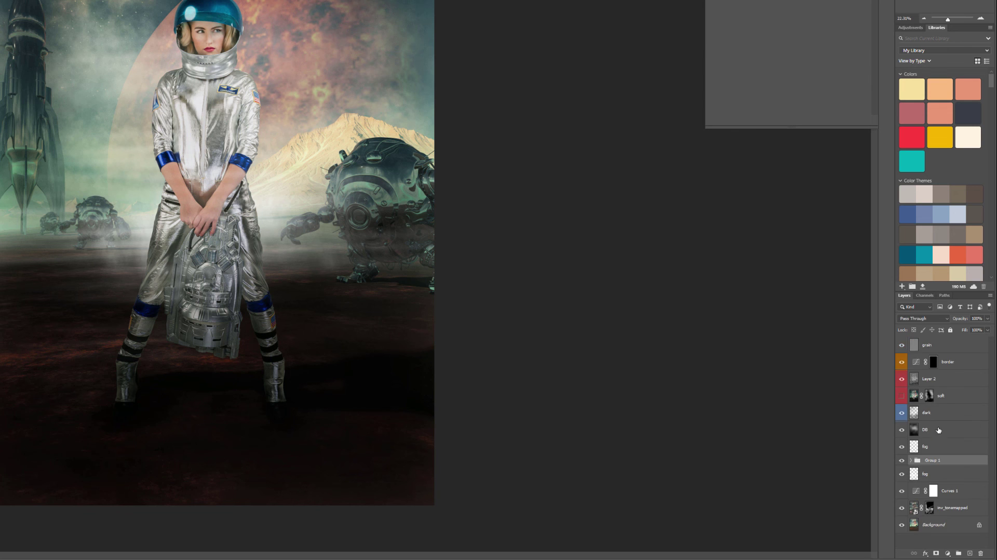
Rename the new group as model and give it a green colour label
double_click(933, 459)
text(model)
key(Return)
right_click(963, 459)
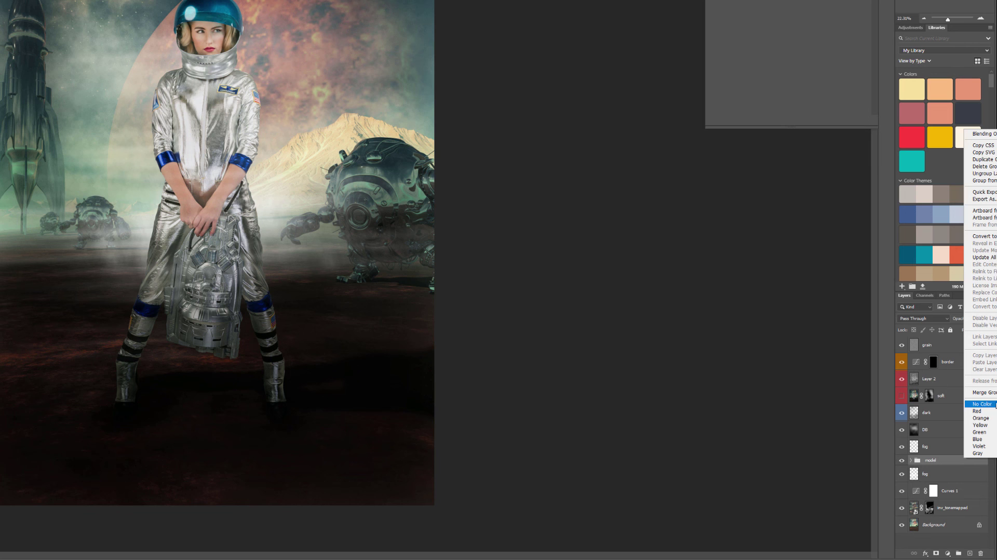
click(989, 432)
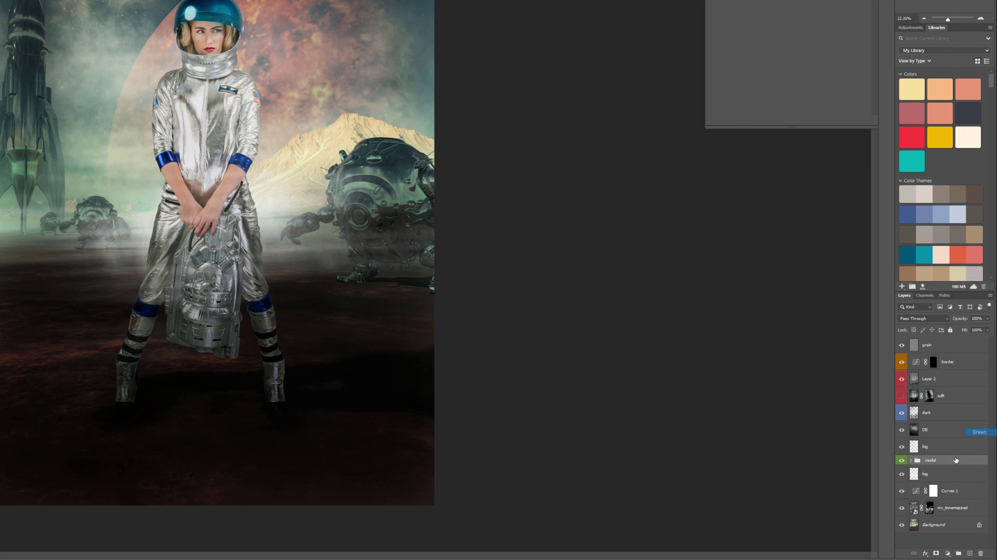
Check the model group's visibility and try moving the astronaut with her shadows as one unit using Free Transform
click(901, 460)
click(901, 460)
key(ctrl+t)
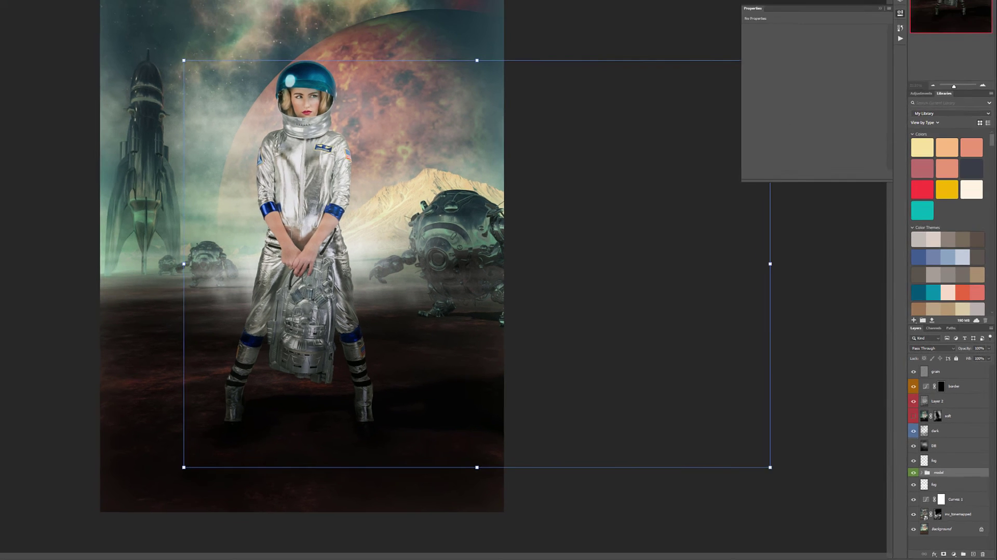
drag(374, 177, 39, 1)
drag(378, 125, 628, 324)
drag(513, 259, 532, 252)
key(Return)
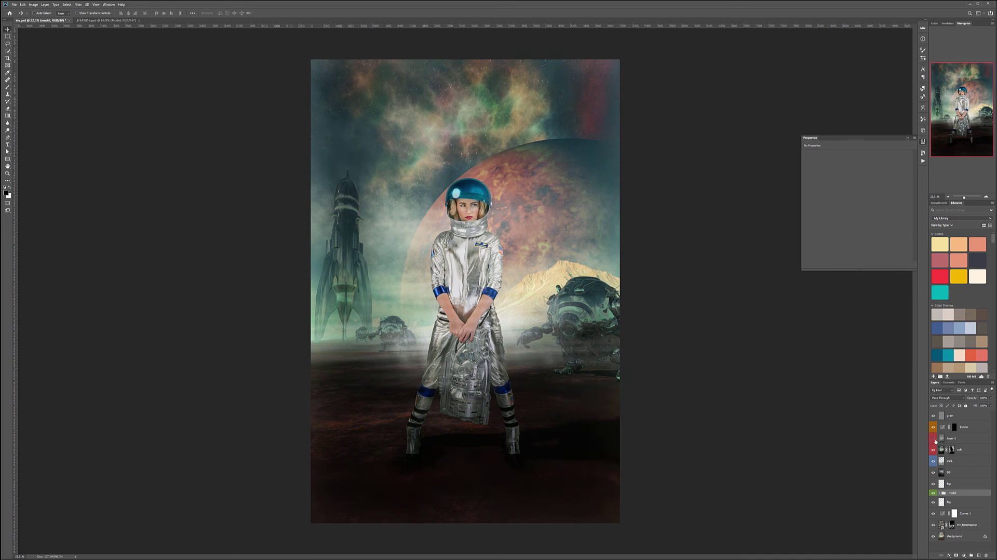
Compare the composite with and without Layer 2
click(933, 439)
click(933, 439)
click(933, 439)
Add a Curves adjustment above the grain layer and set its blend mode to Color
click(979, 417)
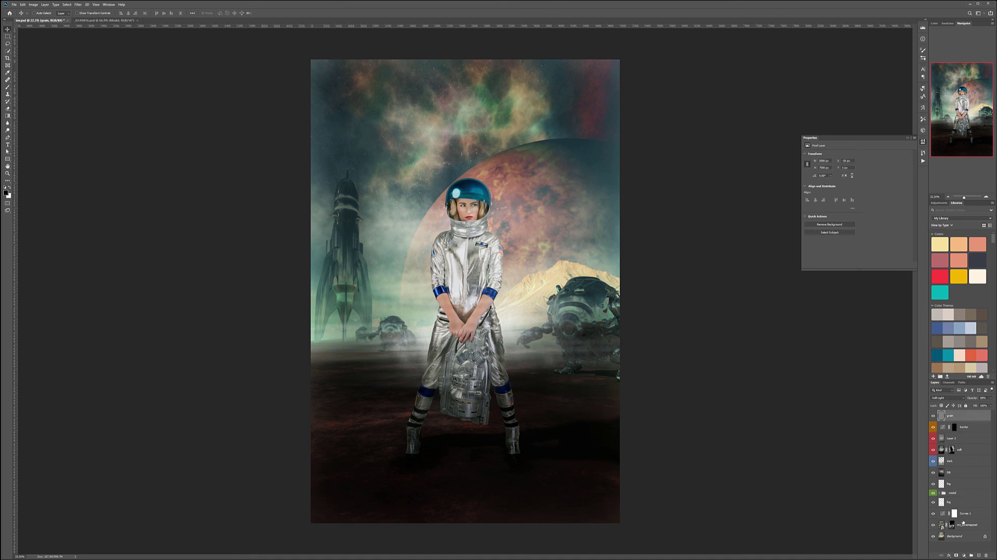
click(963, 554)
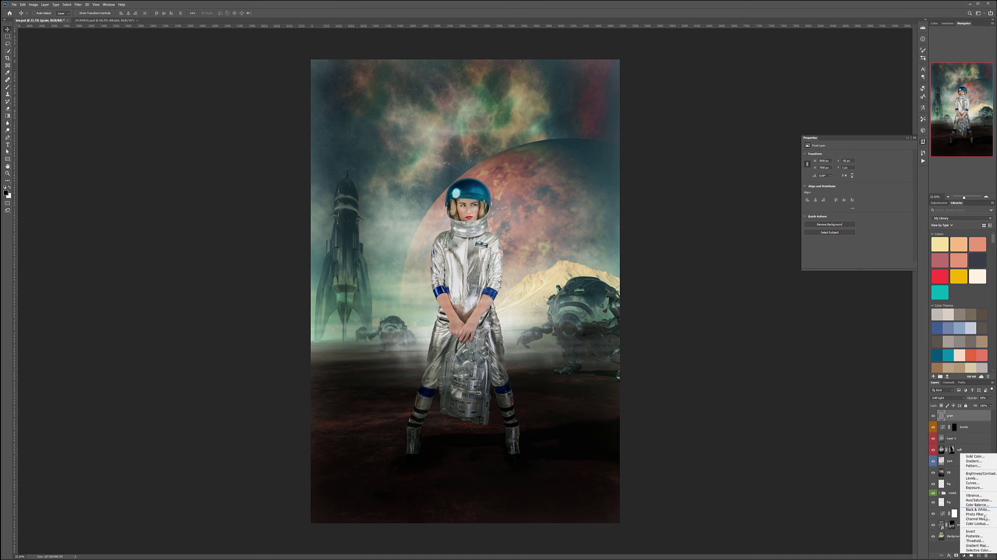
click(984, 483)
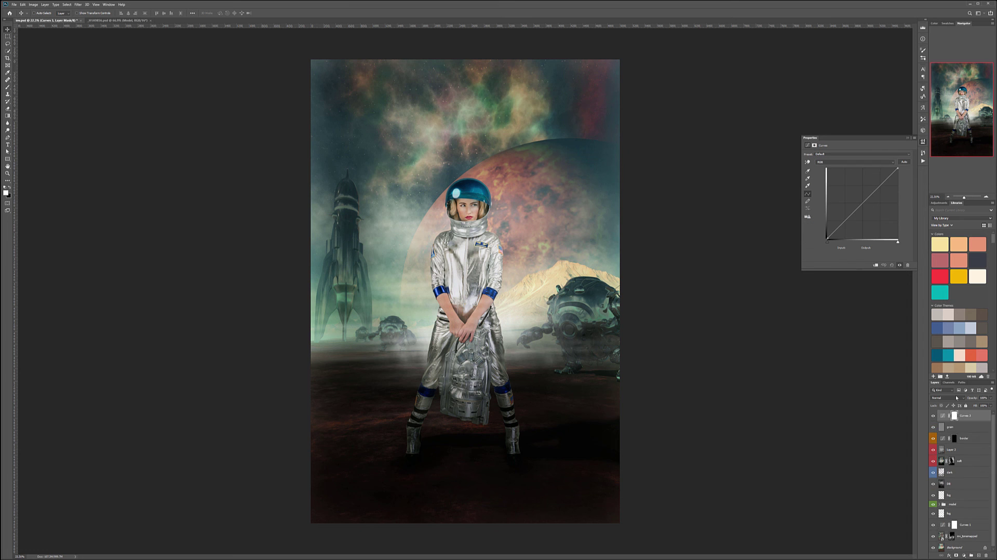
click(946, 397)
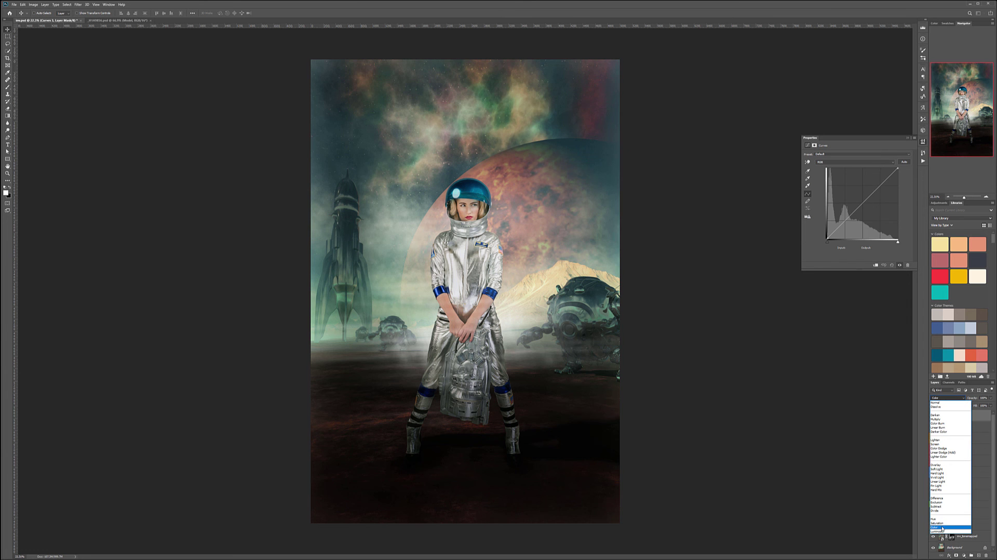
click(937, 527)
In the blue channel of the new Curves layer, lift the black point and pull the midtones down
click(842, 160)
click(842, 181)
drag(829, 237, 821, 229)
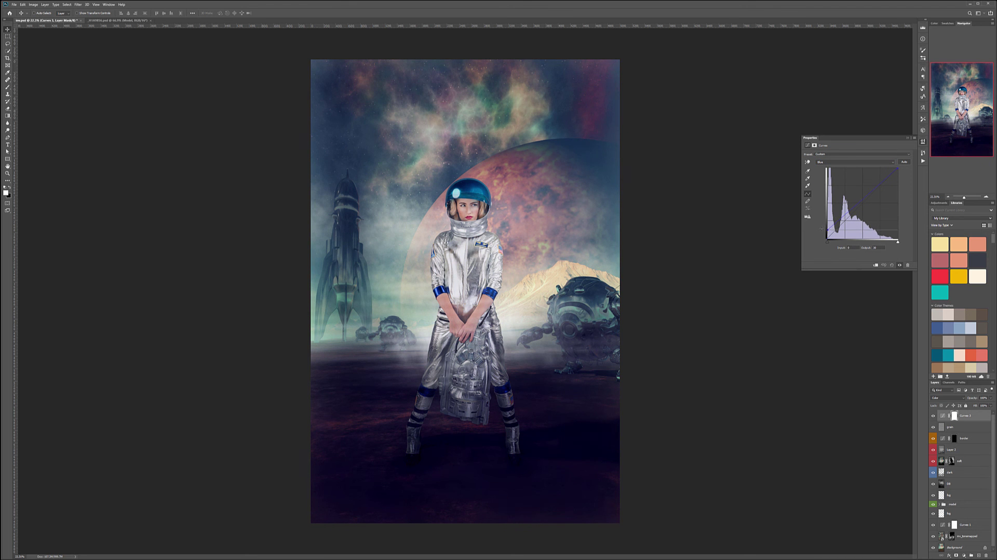
drag(865, 197, 866, 204)
In the red channel of the same Curves layer, shift the black point slightly inward and fine-tune the midtones
click(843, 165)
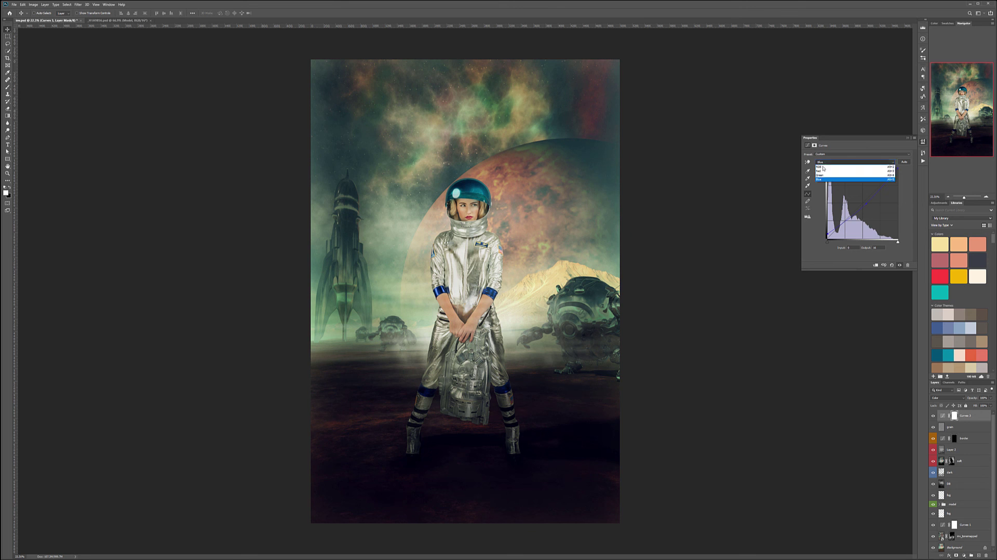
click(823, 169)
drag(827, 239, 829, 239)
click(856, 210)
drag(855, 209, 858, 209)
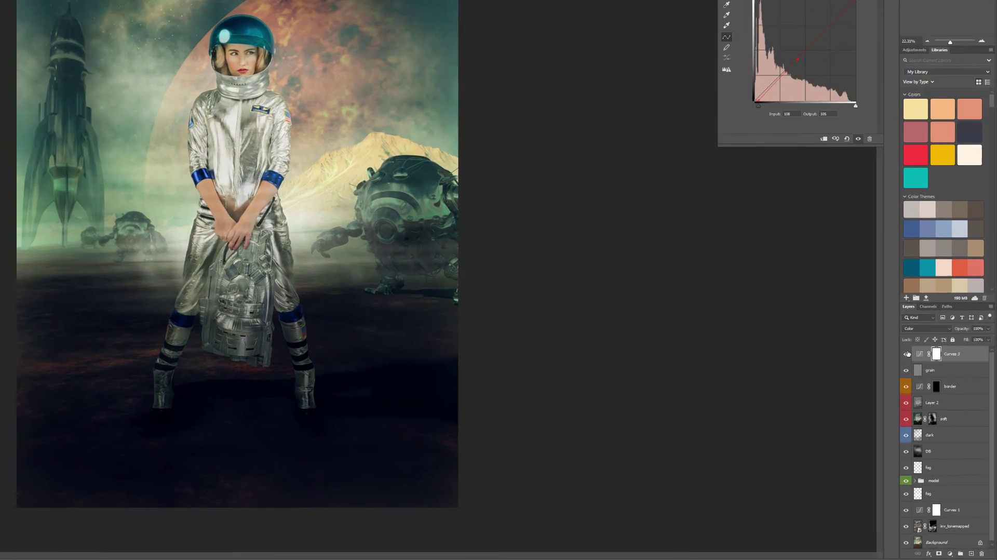
Lower the opacity of the Color-blended Curves layer and rename it as color
mouse_move(987, 327)
mouse_down()
mouse_move(988, 337)
mouse_move(964, 338)
mouse_move(977, 334)
mouse_up()
double_click(950, 352)
text(color)
Add another Curves adjustment above the color layer and set its blend mode to Luminosity
click(949, 553)
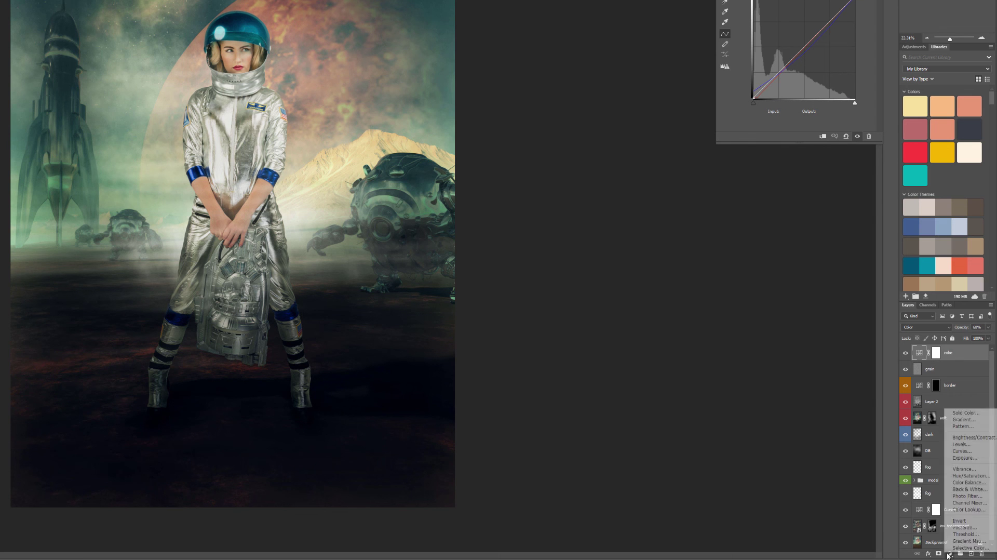
click(963, 451)
click(935, 327)
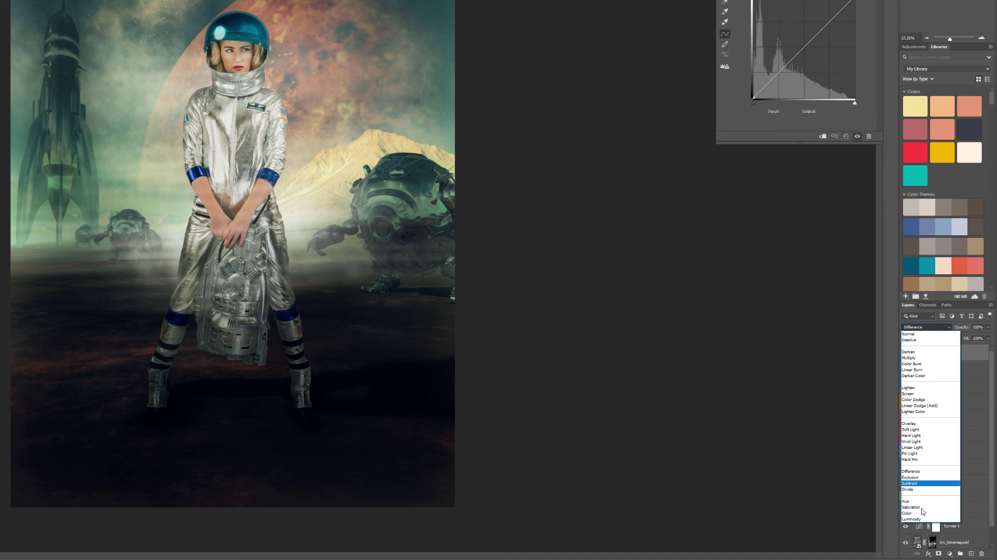
click(911, 518)
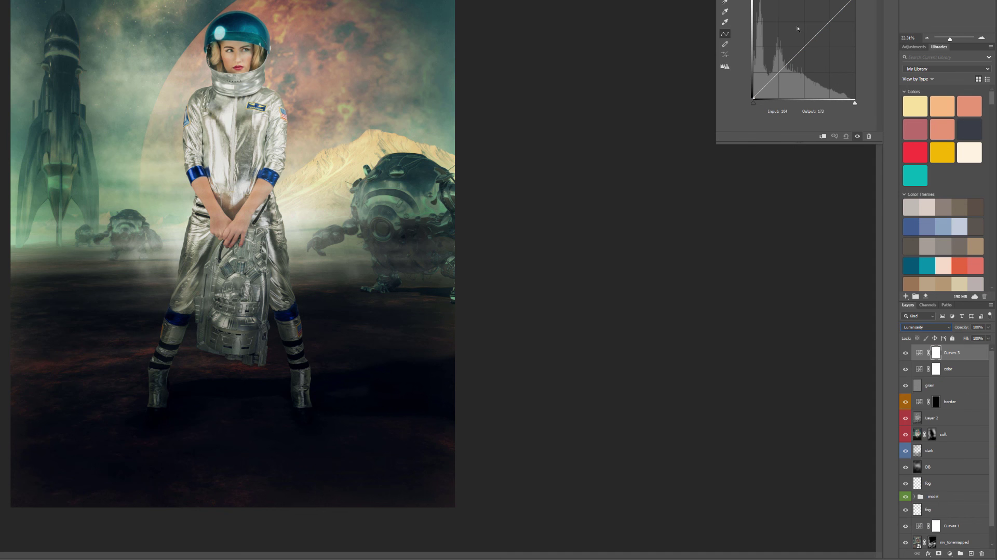
Shape the Luminosity curve with a slightly lifted black point, darker midtones and an adjusted highlight point
drag(751, 97, 731, 117)
drag(794, 57, 823, 33)
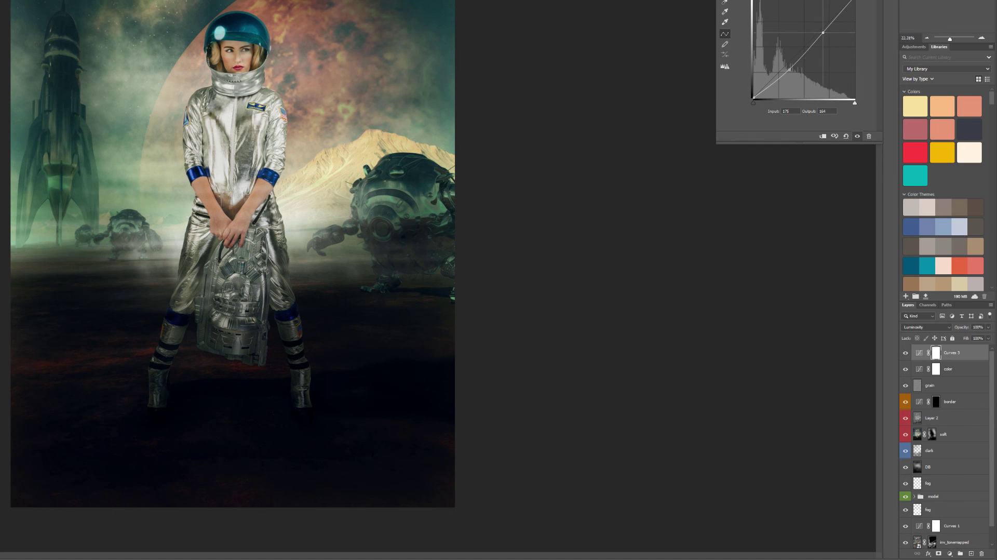
mouse_move(790, 67)
mouse_down()
mouse_move(799, 74)
mouse_move(790, 65)
mouse_up()
drag(754, 98, 747, 95)
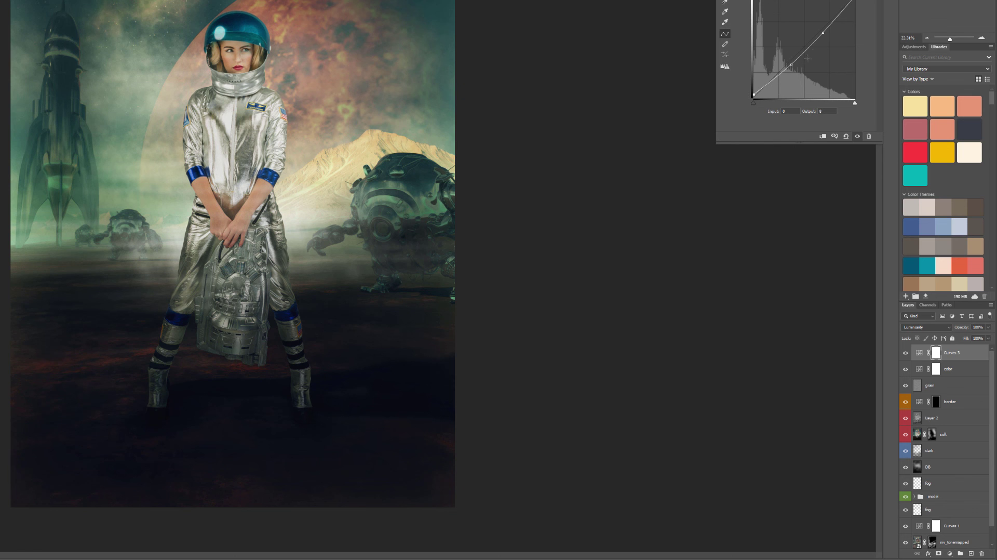
drag(791, 65, 791, 65)
drag(854, 0, 855, 1)
drag(823, 32, 826, 28)
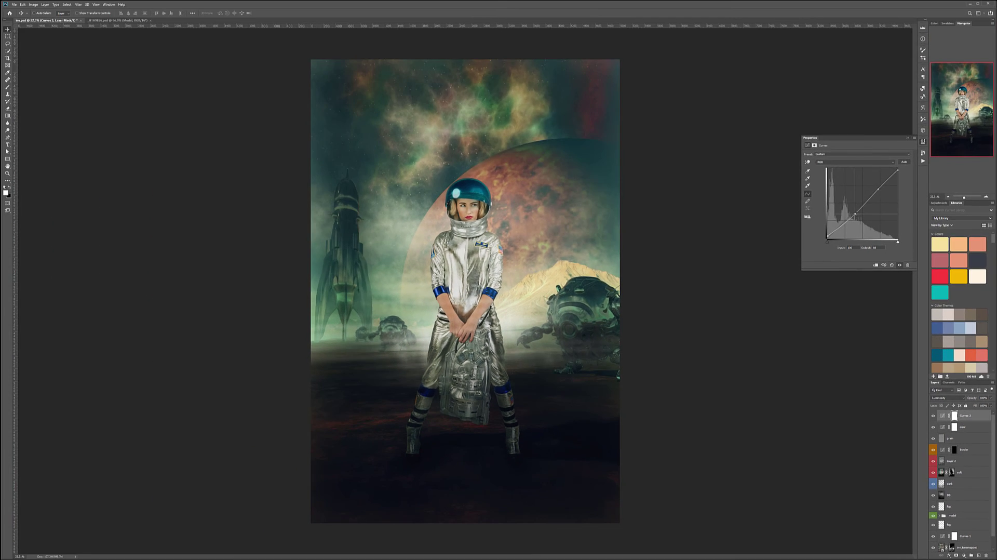
Compare the whole composite with and without the Luminosity Curves adjustment
click(932, 416)
click(933, 417)
click(933, 416)
click(933, 416)
click(934, 416)
click(933, 415)
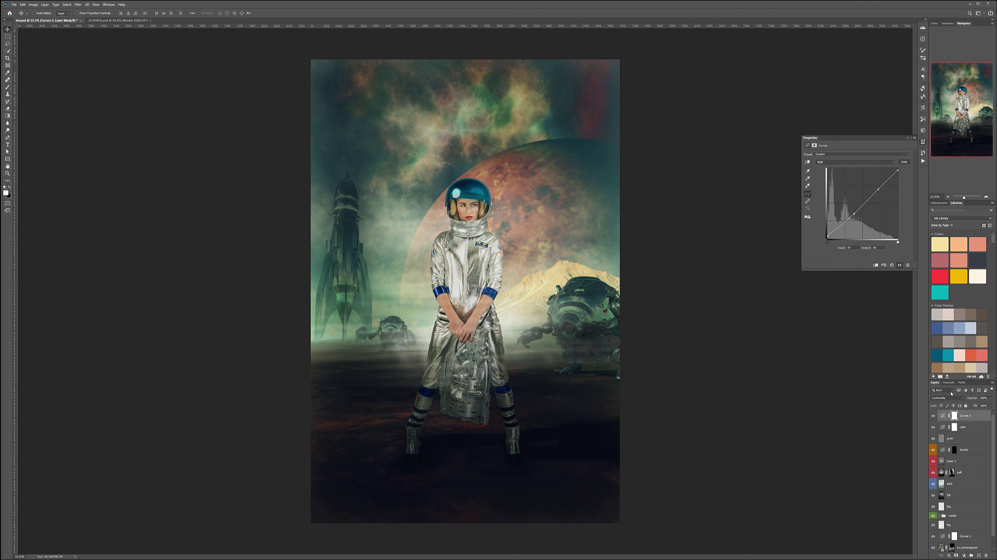